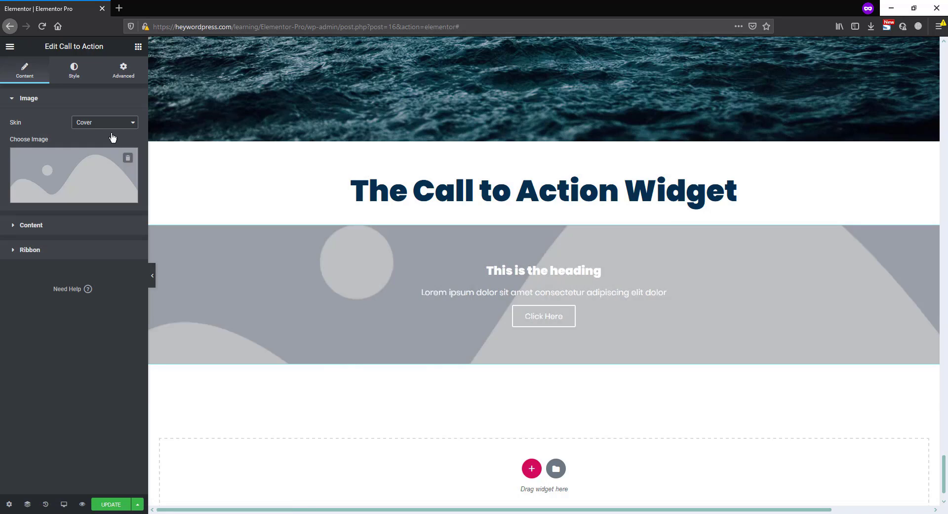
# Switch the call to action's skin to Classic, try the image on the left and right, and set its position to Top
pyautogui.click(97, 123)
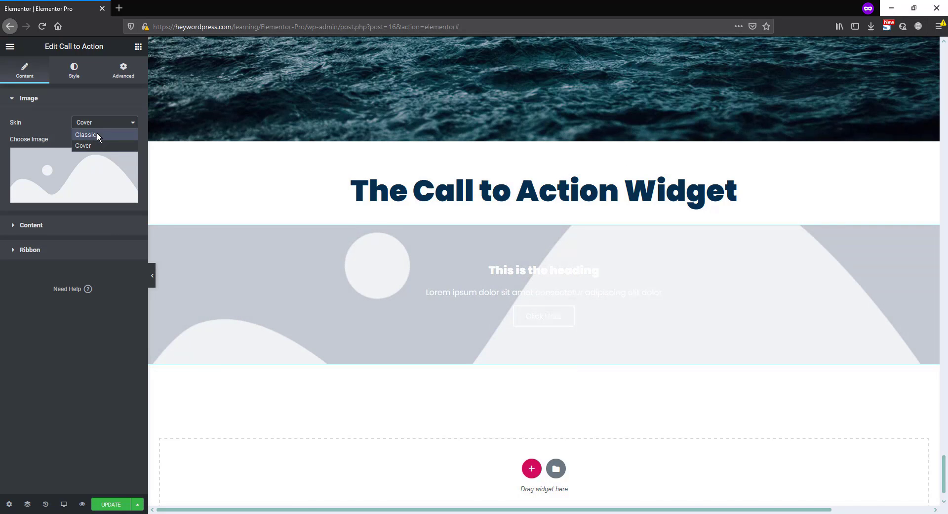
pyautogui.click(98, 134)
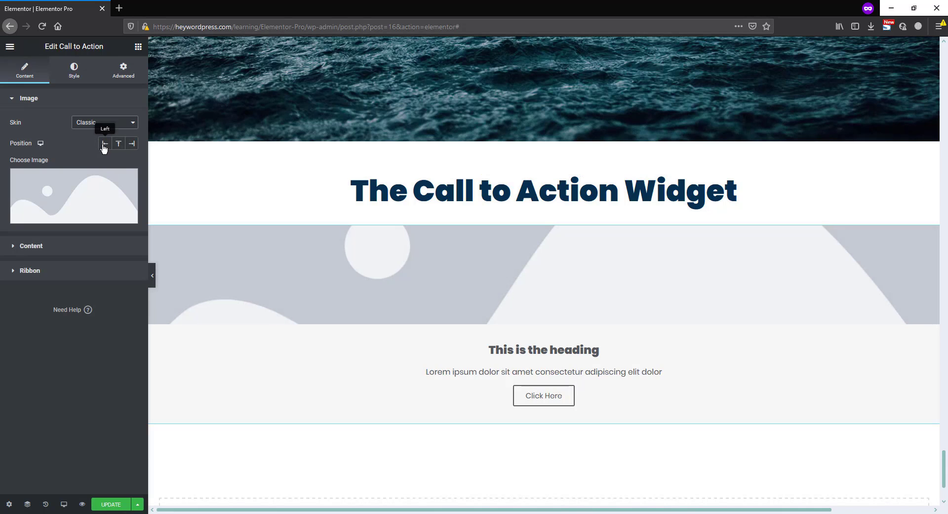
pyautogui.click(104, 146)
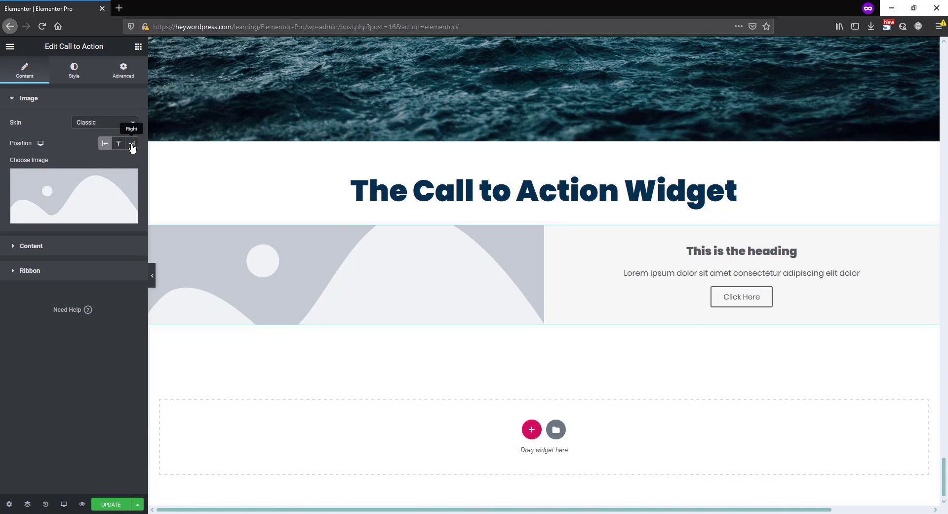
pyautogui.click(132, 144)
pyautogui.click(119, 144)
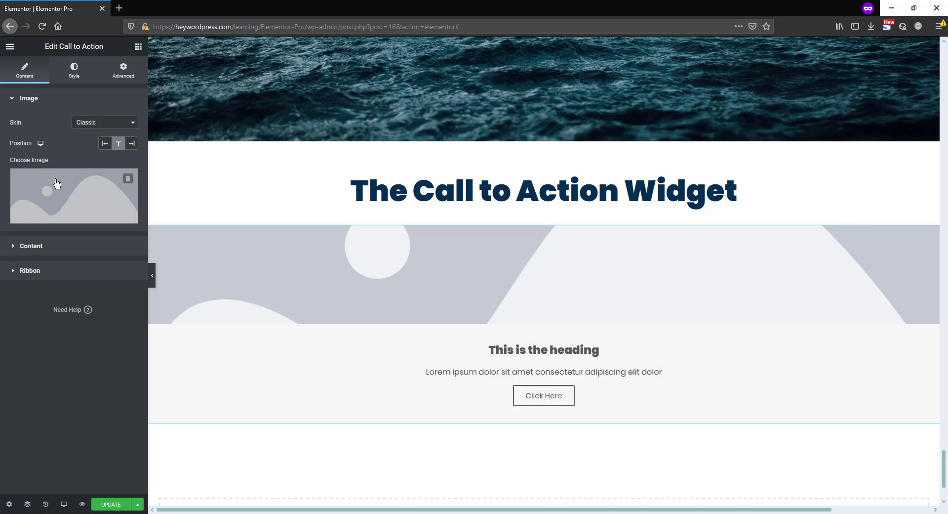
# Replace the placeholder image with juice-3.jpg, the green juice photo, from the media library
pyautogui.click(69, 194)
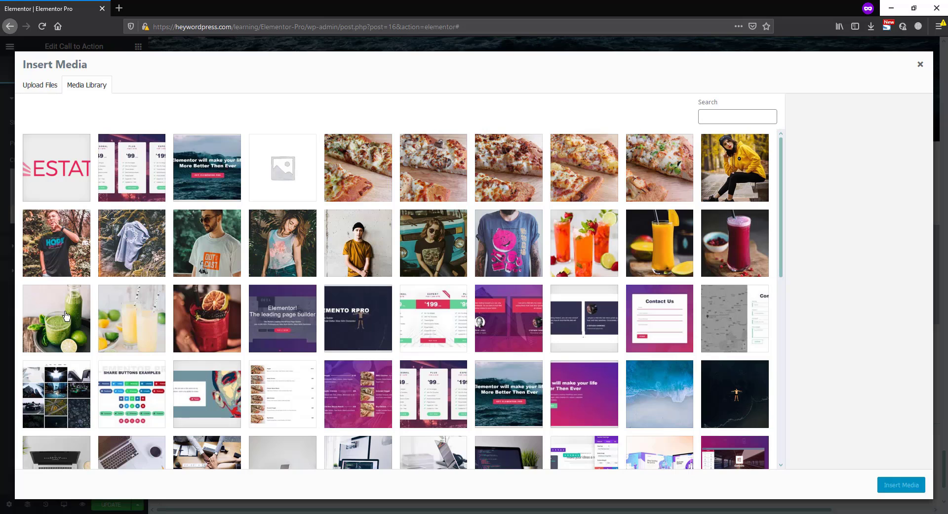
pyautogui.click(67, 317)
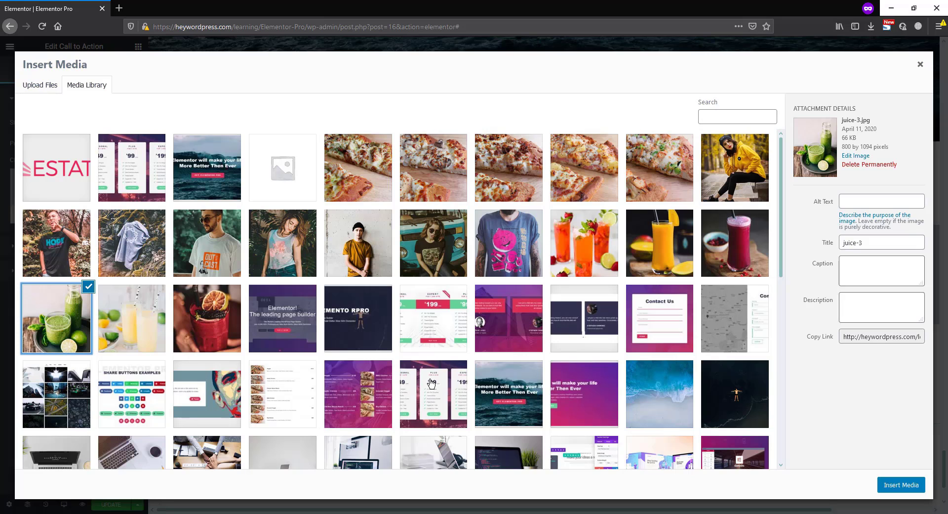
pyautogui.click(901, 485)
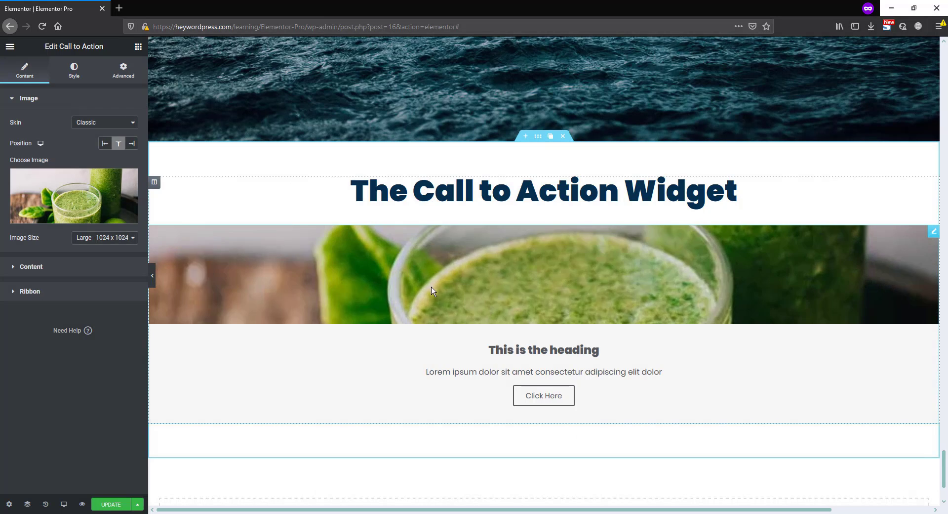
# Replace the call to action's title with "The Call to Action Widget"
pyautogui.click(57, 267)
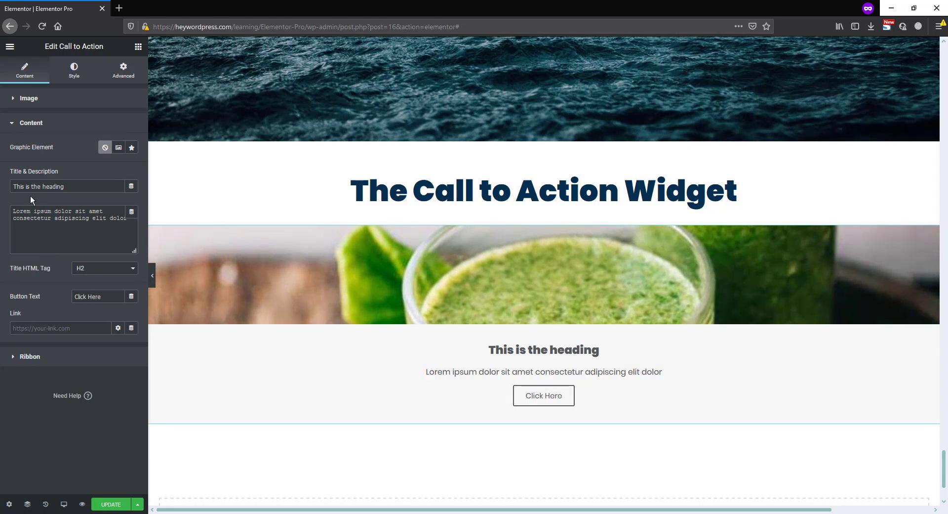
pyautogui.moveTo(67, 187); pyautogui.dragTo(1, 182)
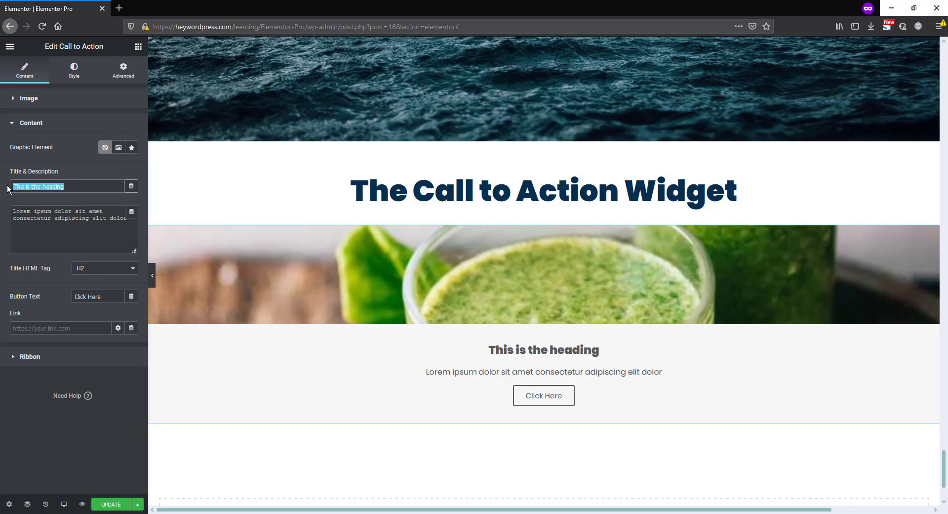
pyautogui.write('The Call to Action Widget')
# Lengthen the description by duplicating its Lorem ipsum sentence directly after the existing text
pyautogui.click(57, 218)
pyautogui.moveTo(130, 219); pyautogui.dragTo(5, 211)
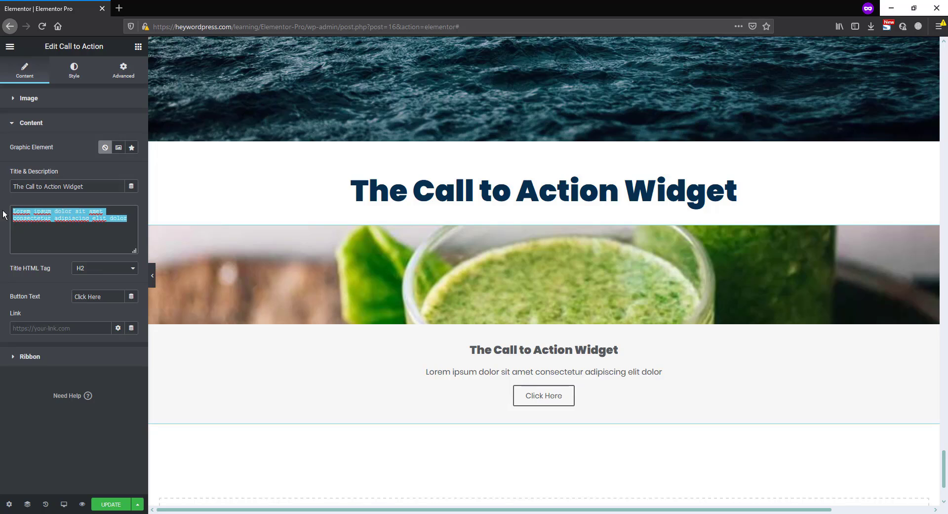
pyautogui.hotkey('ctrl', 'c')
pyautogui.click(130, 219)
pyautogui.hotkey('ctrl', 'v')
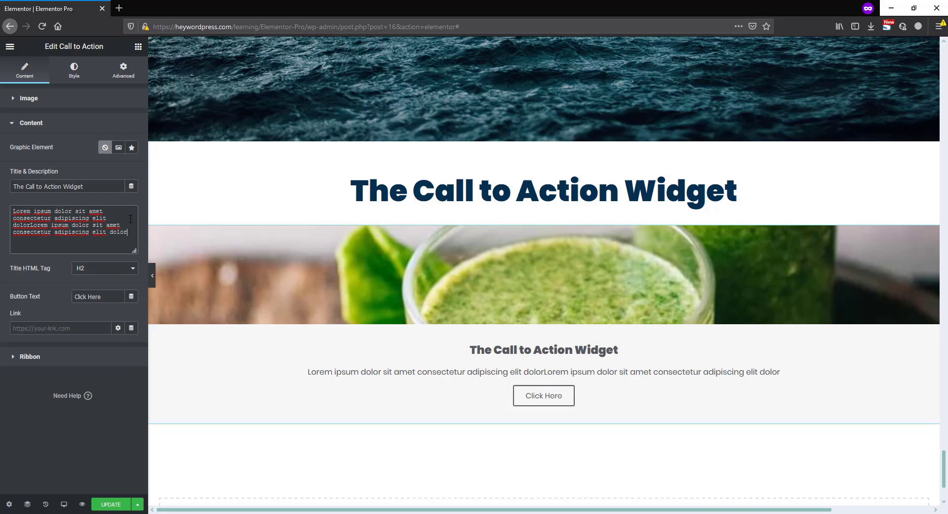
# Change the call to action's button text to "Check Out More"
pyautogui.moveTo(102, 297); pyautogui.dragTo(64, 295)
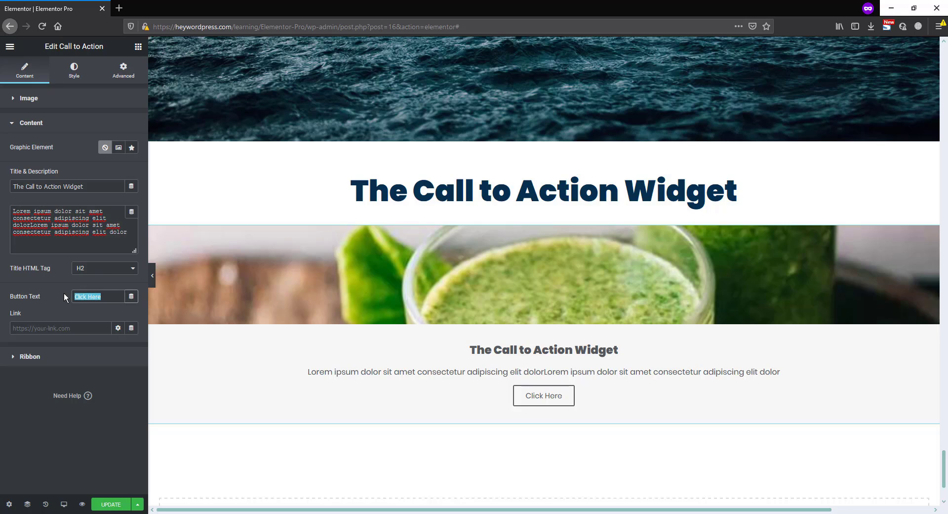
pyautogui.write('Check O')
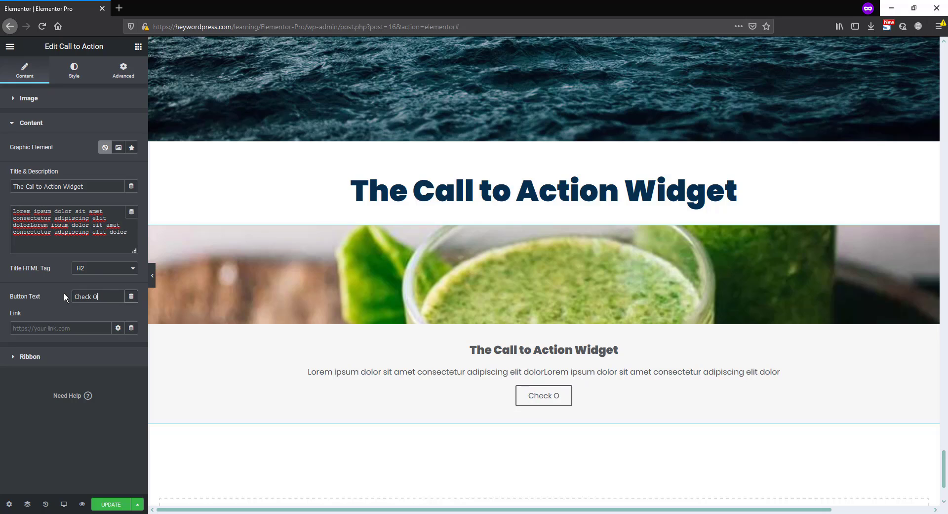
pyautogui.write('ut More')
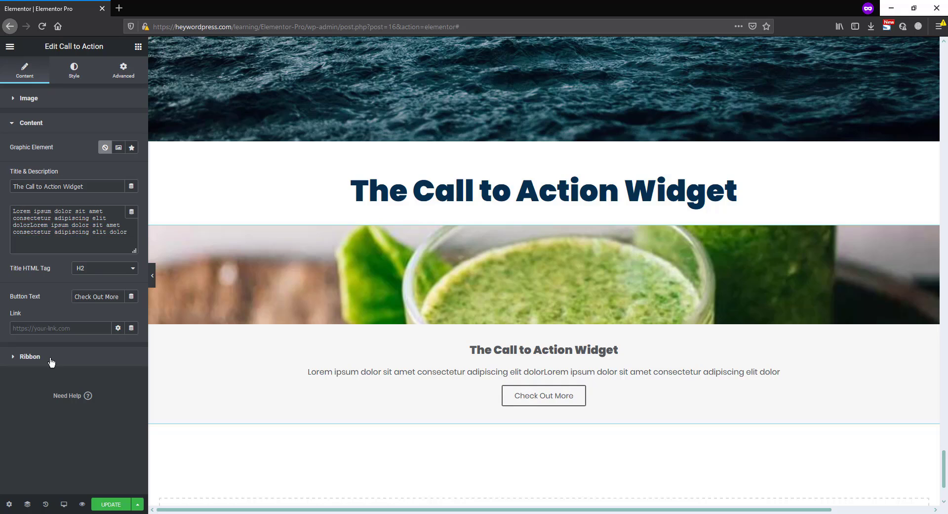
# Add a ribbon titled "Hello", try it on the left side, and set its position to Right
pyautogui.click(129, 362)
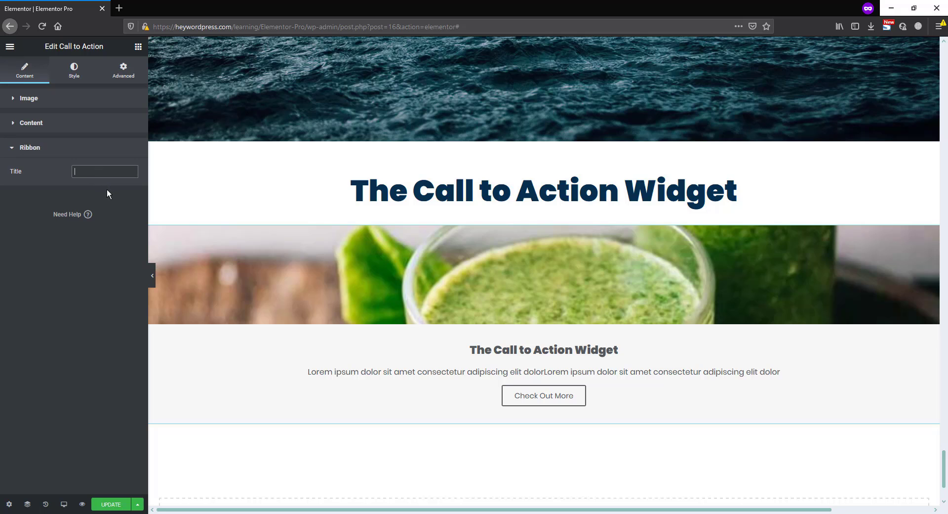
pyautogui.write('Hello')
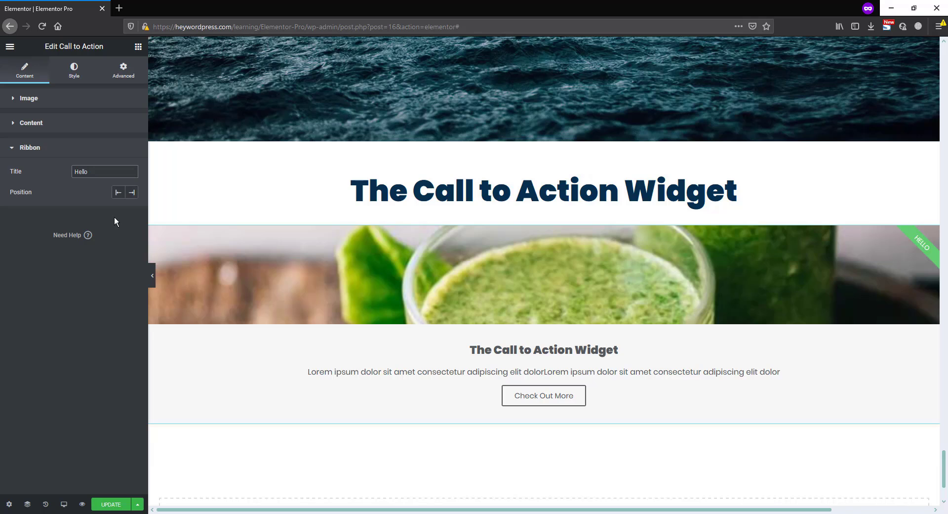
pyautogui.click(118, 192)
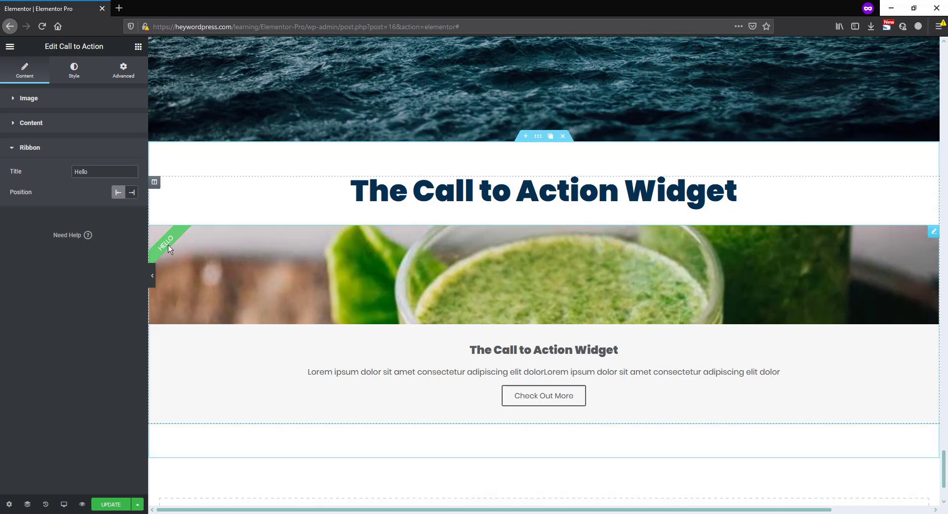
pyautogui.click(131, 192)
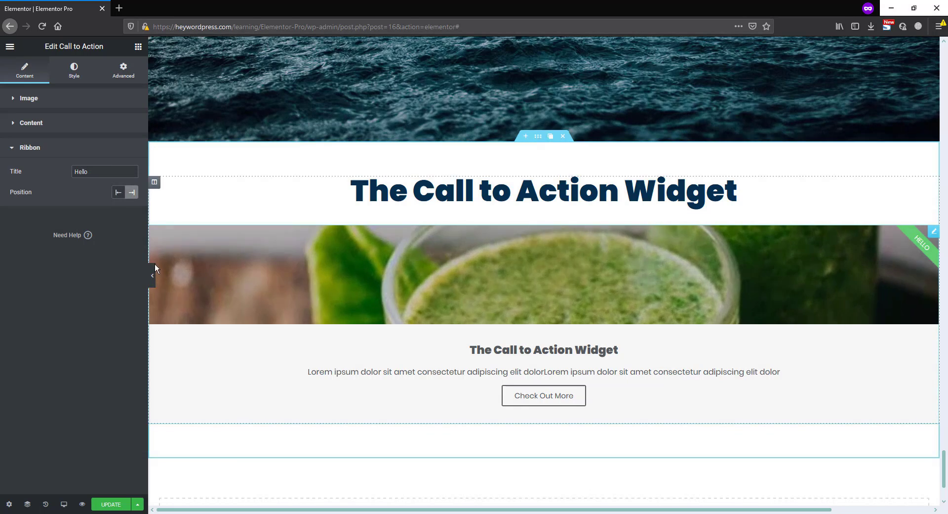
# Set the height of the call to action's box to 293 px
pyautogui.click(74, 74)
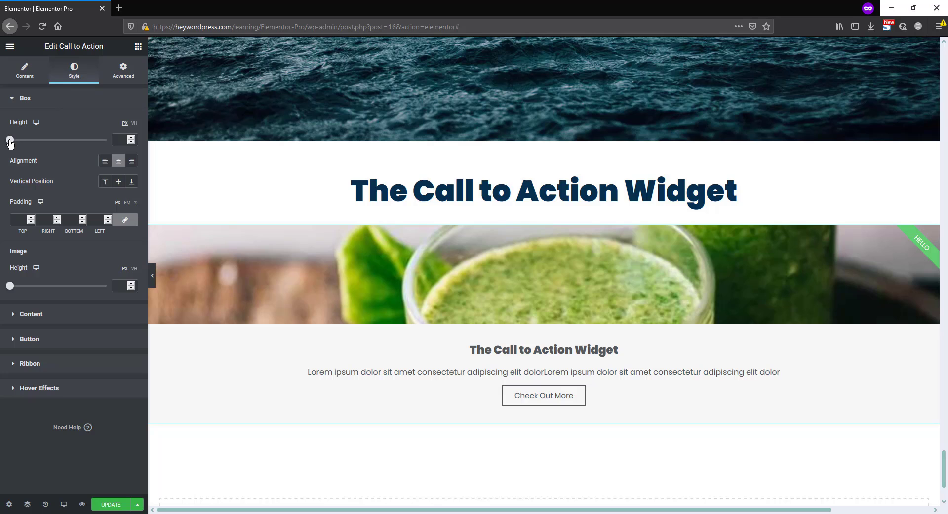
pyautogui.moveTo(16, 143); pyautogui.dragTo(31, 142)
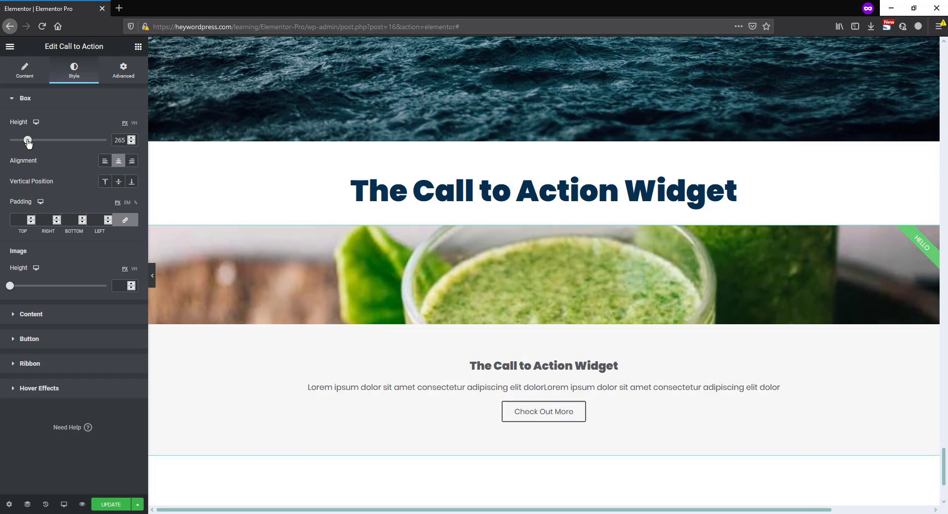
pyautogui.moveTo(27, 140); pyautogui.dragTo(31, 143)
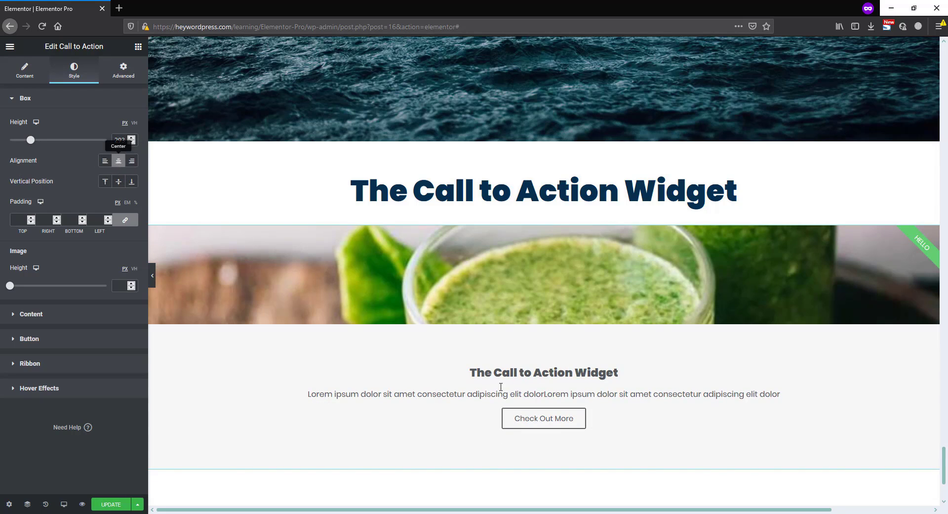
# Try left and right alignment on the box content, and return it to Center
pyautogui.click(105, 163)
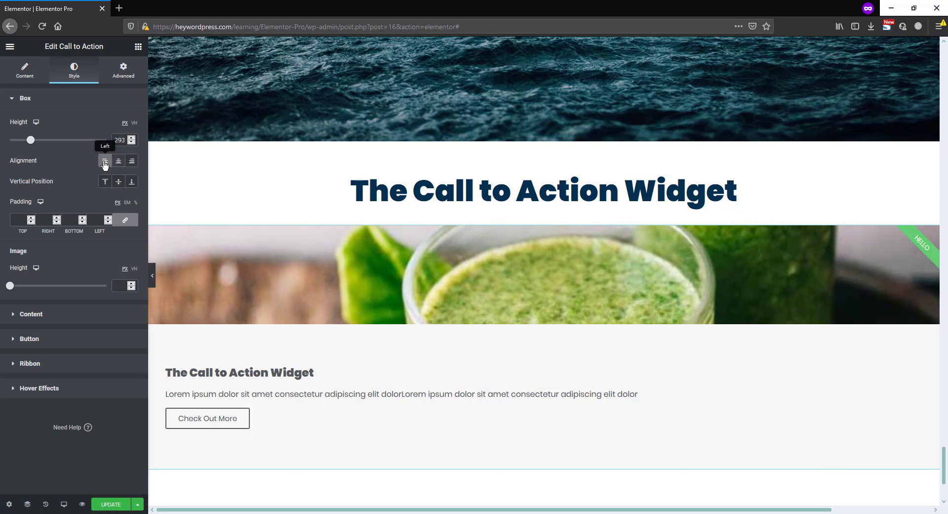
pyautogui.click(132, 163)
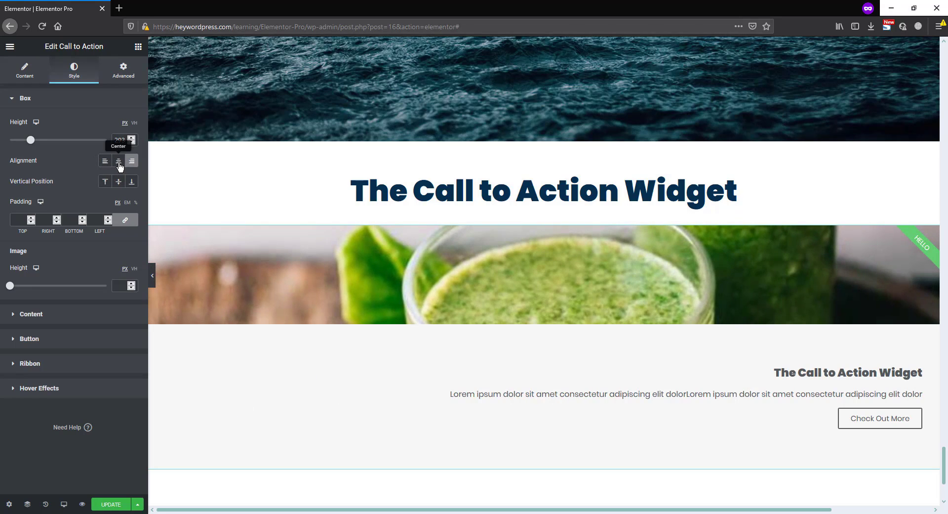
pyautogui.click(119, 164)
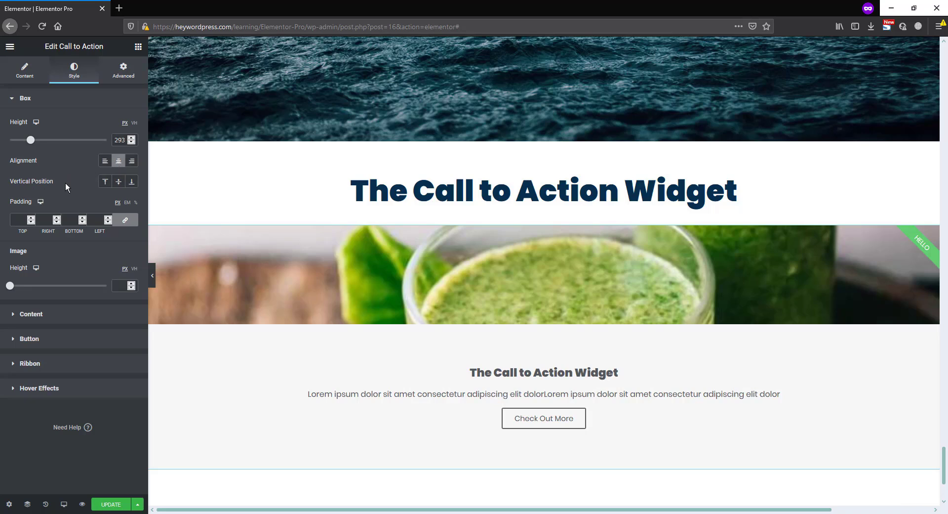
# Set the box content's vertical position to Middle after trying the other options, and set the image height to 444 px
pyautogui.click(105, 182)
pyautogui.click(118, 185)
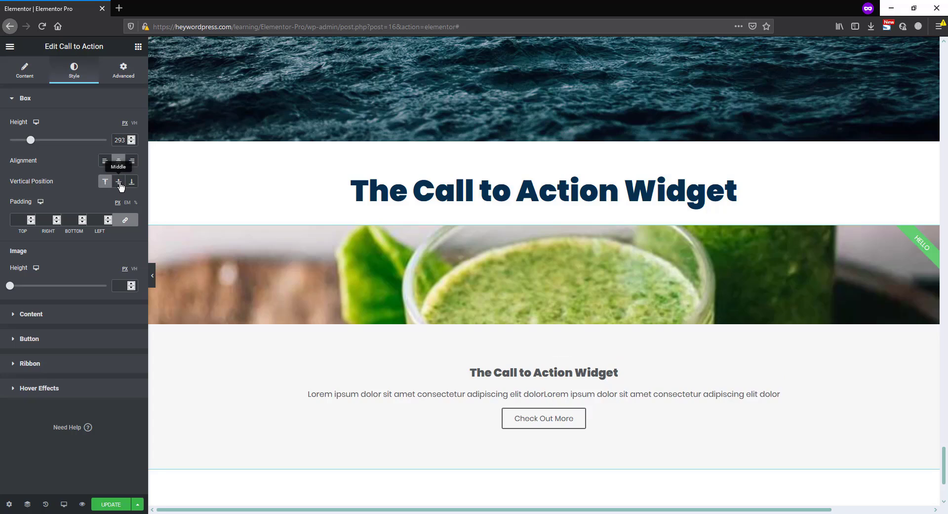
pyautogui.click(132, 186)
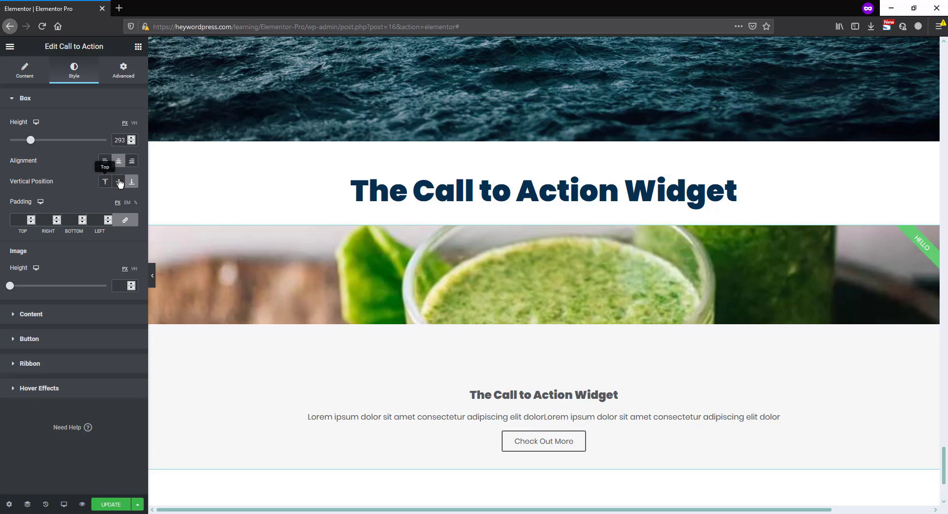
pyautogui.click(119, 183)
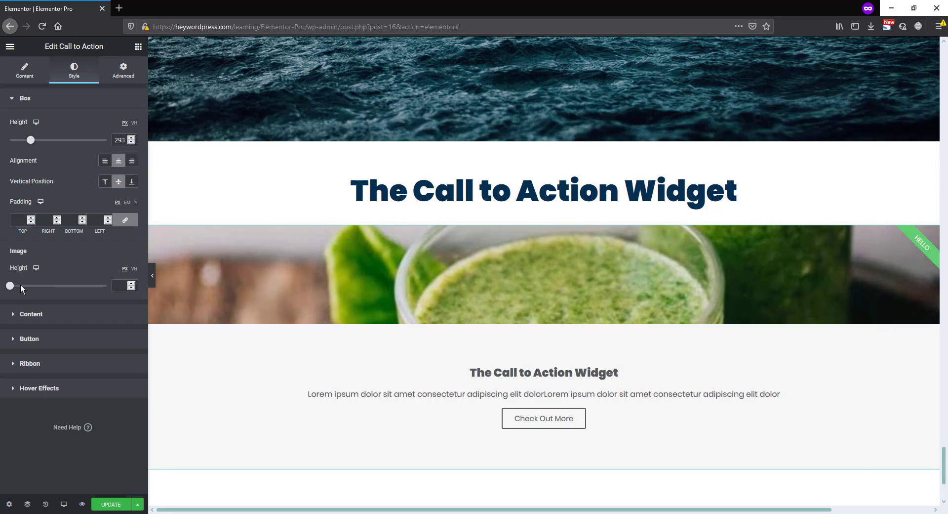
pyautogui.moveTo(10, 285); pyautogui.dragTo(98, 296)
pyautogui.scroll(-3, 442, 354)
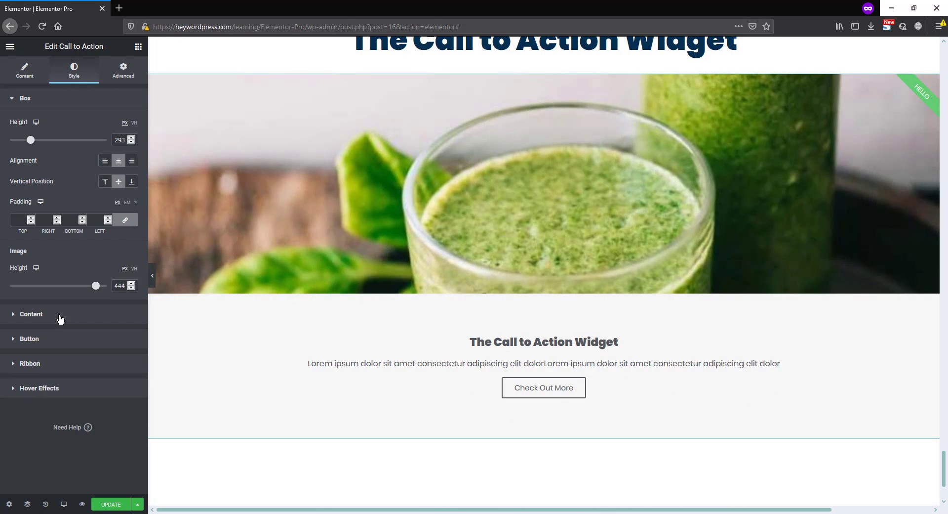
# Enlarge the call to action title's font size and set the title's spacing to 0
pyautogui.click(60, 319)
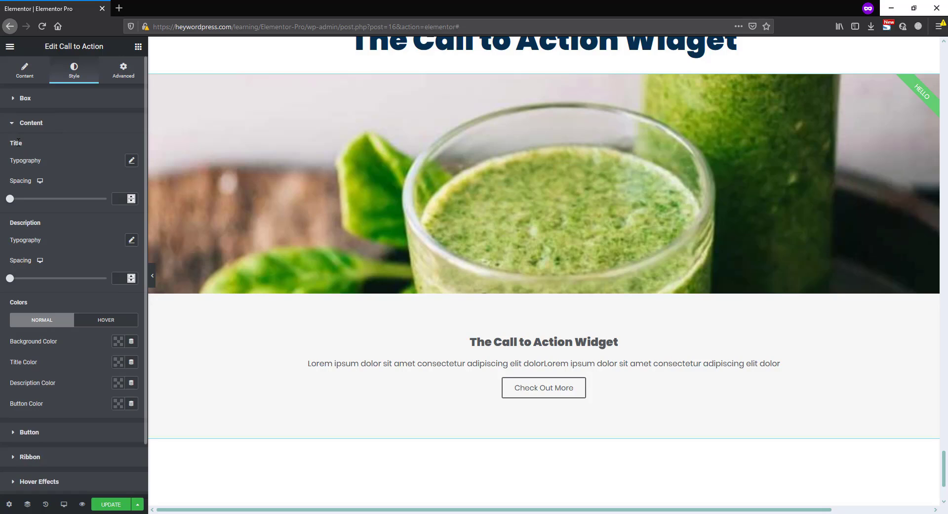
pyautogui.click(131, 161)
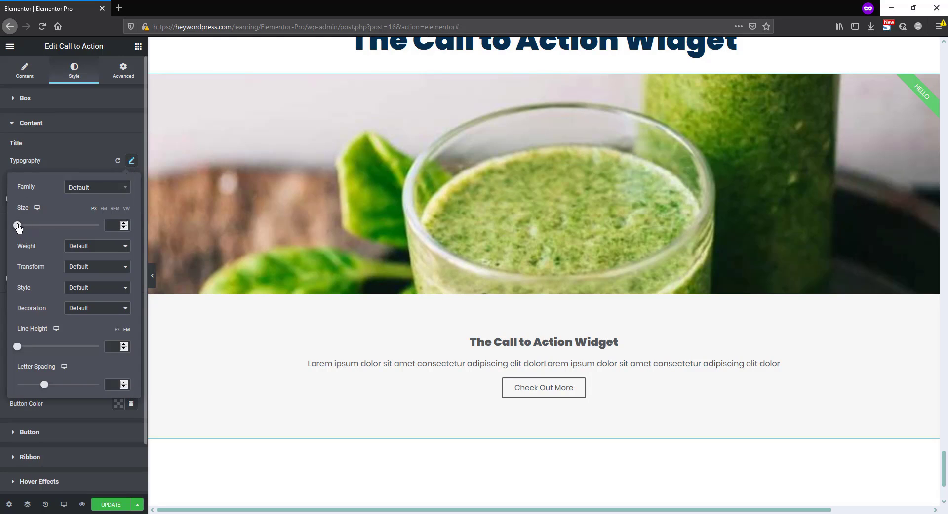
pyautogui.moveTo(18, 226); pyautogui.dragTo(10, 199)
pyautogui.click(68, 157)
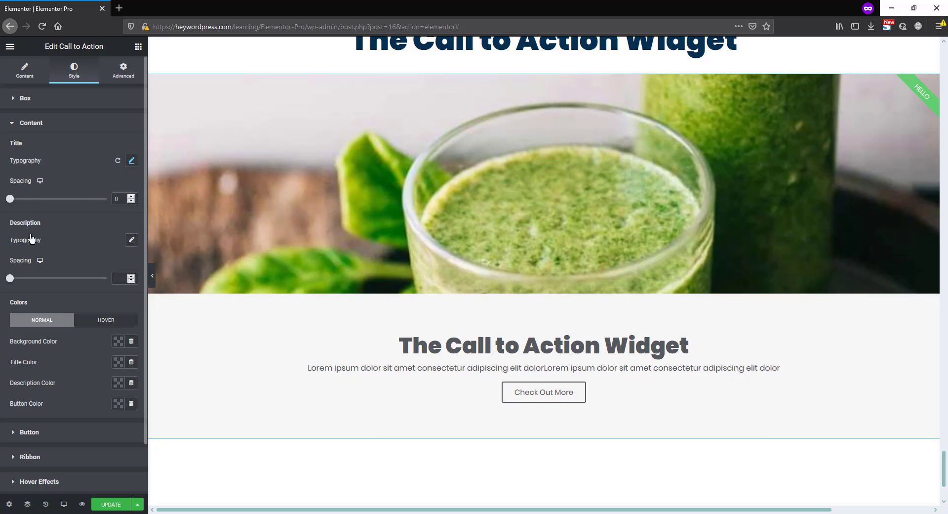
# View the description's typography options without changing them, and set the description's spacing to 0
pyautogui.click(132, 241)
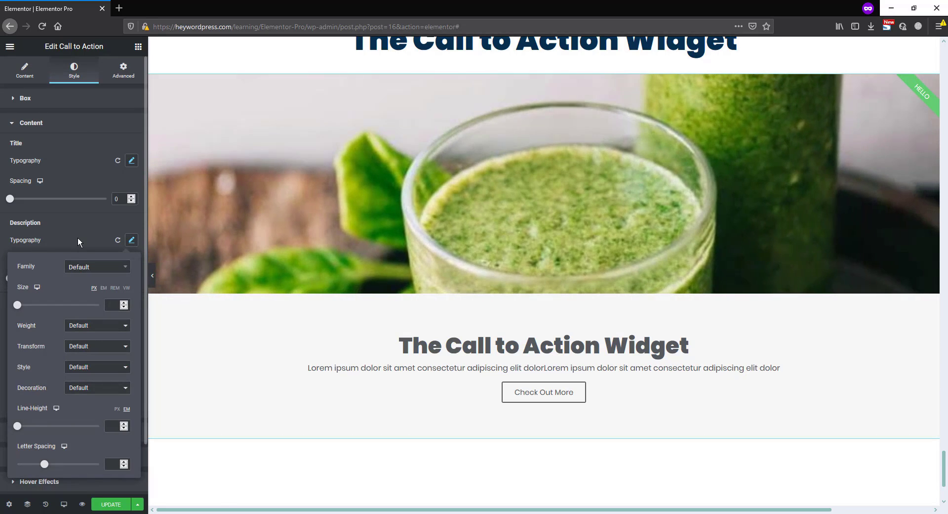
pyautogui.click(78, 236)
pyautogui.moveTo(10, 279)
pyautogui.mouseDown()
pyautogui.moveTo(61, 281)
pyautogui.moveTo(10, 284)
pyautogui.mouseUp()
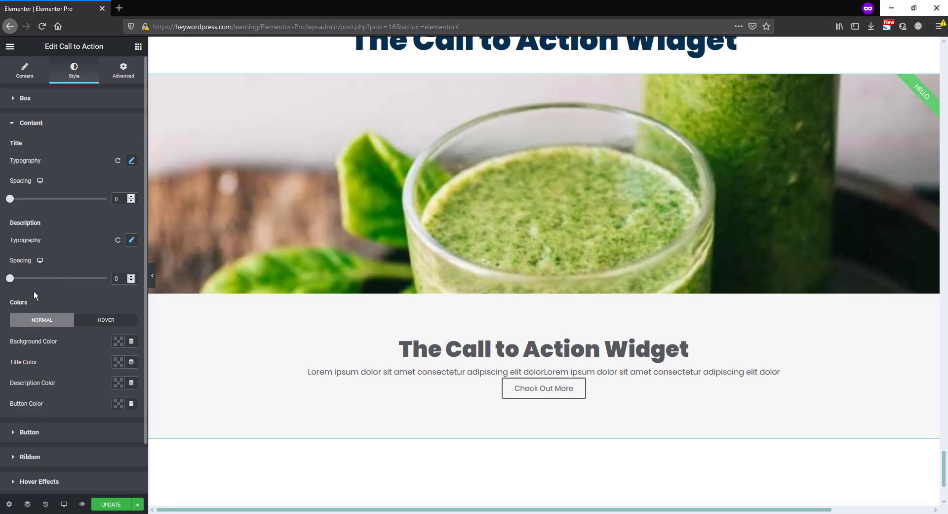
# Set the call to action content's normal background color to the muted purple palette swatch
pyautogui.scroll(-1, 35, 296)
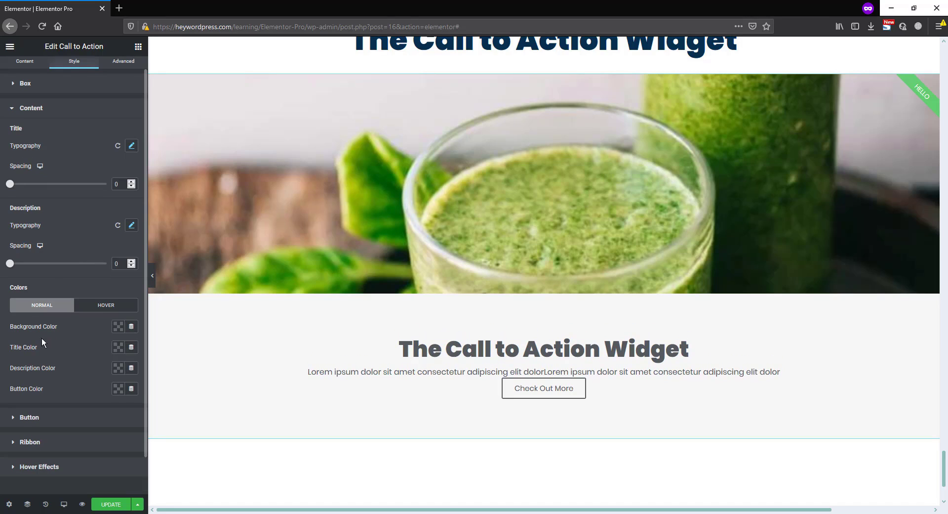
pyautogui.click(118, 327)
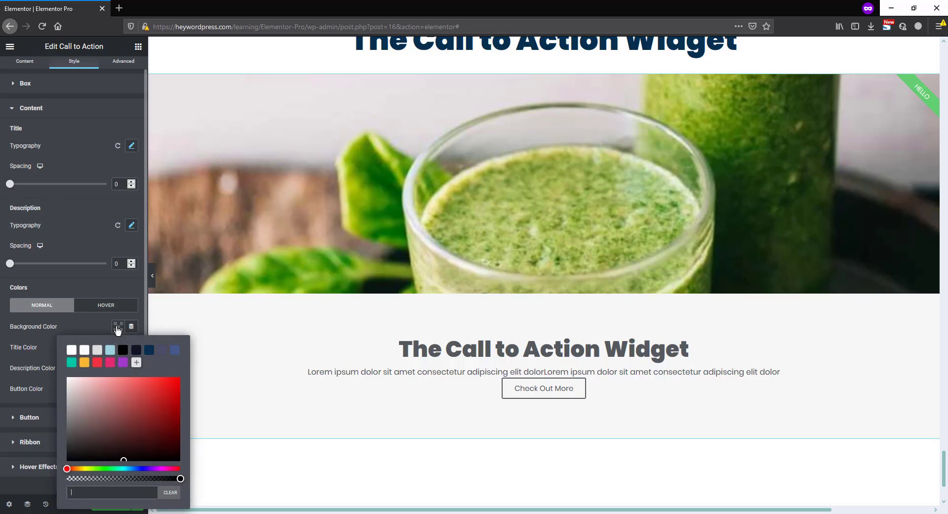
pyautogui.click(162, 350)
pyautogui.click(90, 319)
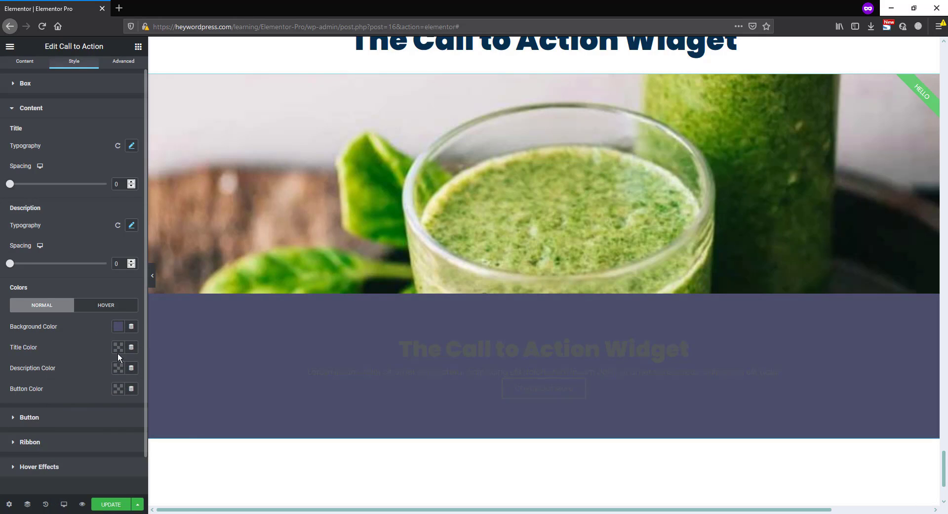
# Set the normal title, description and button colors of the call to action content to white (#FFFFFF)
pyautogui.click(118, 348)
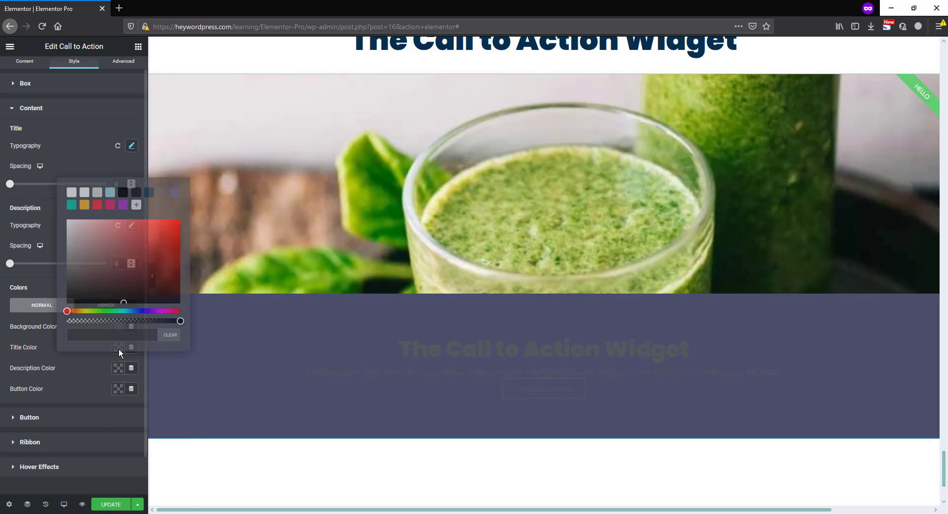
pyautogui.click(71, 196)
pyautogui.click(104, 368)
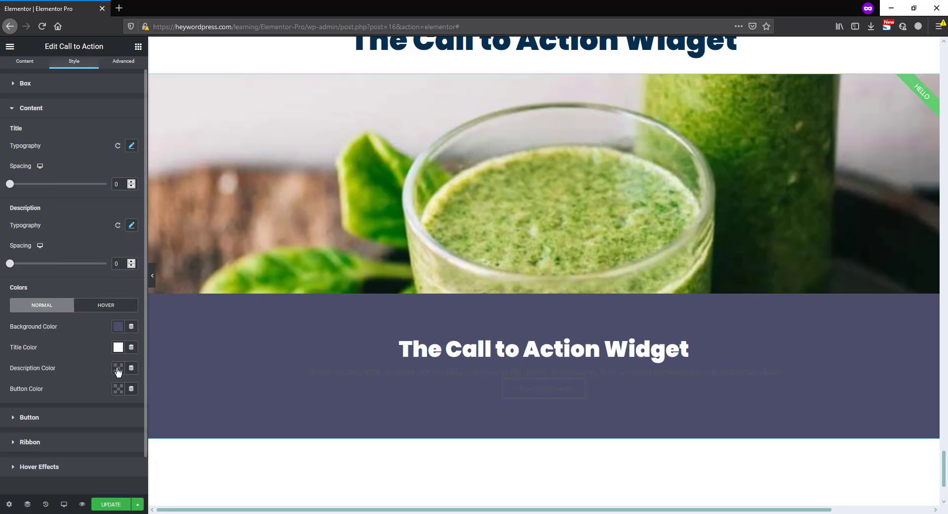
pyautogui.click(119, 369)
pyautogui.click(72, 216)
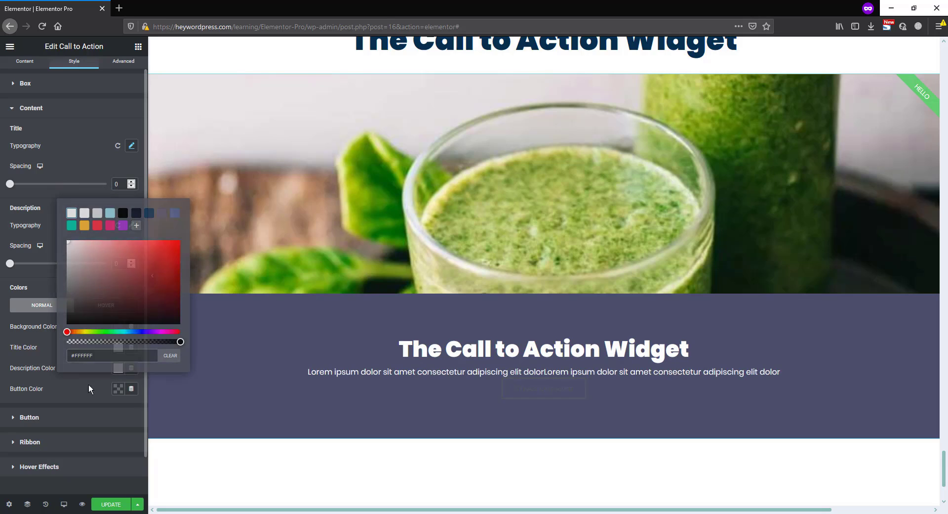
pyautogui.click(121, 387)
pyautogui.click(120, 387)
pyautogui.click(71, 233)
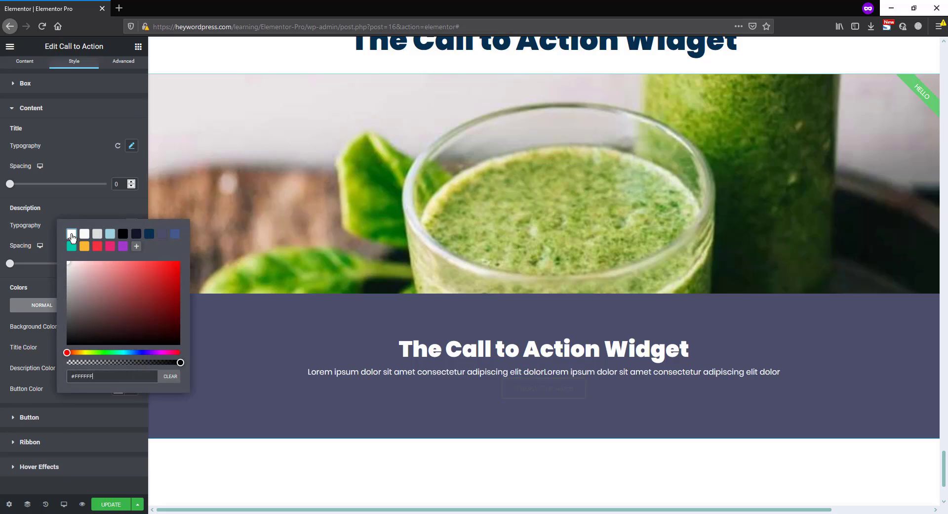
pyautogui.click(47, 375)
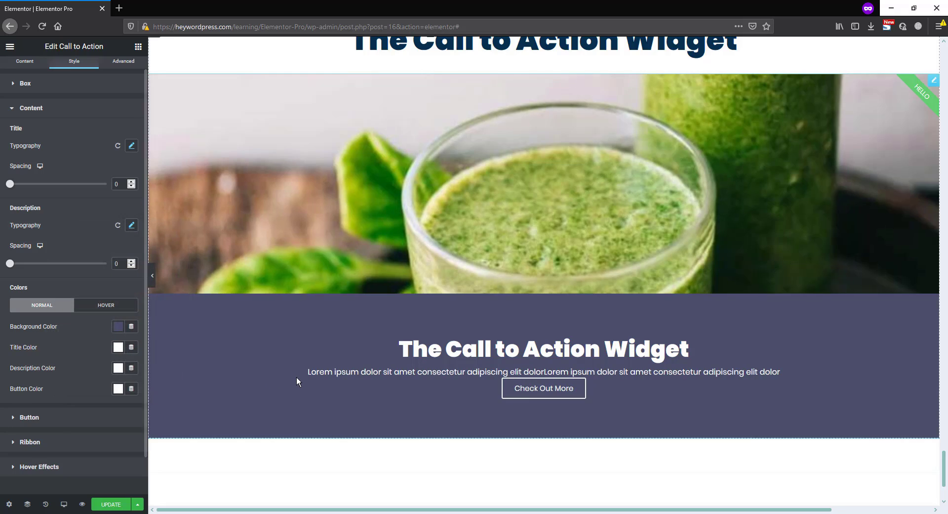
# For the content's hover state, set the background color to dark navy and the title color to teal (#02C9A8)
pyautogui.click(112, 305)
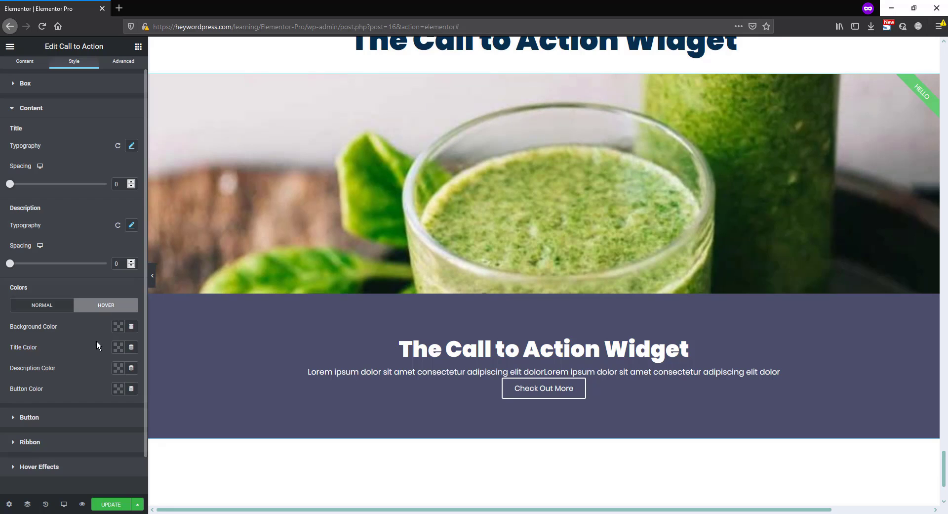
pyautogui.click(118, 326)
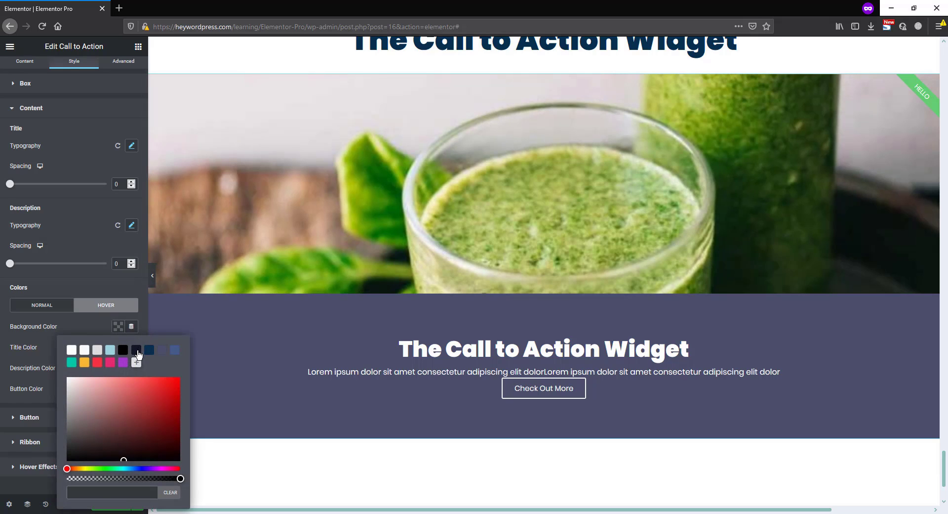
pyautogui.click(136, 351)
pyautogui.click(93, 321)
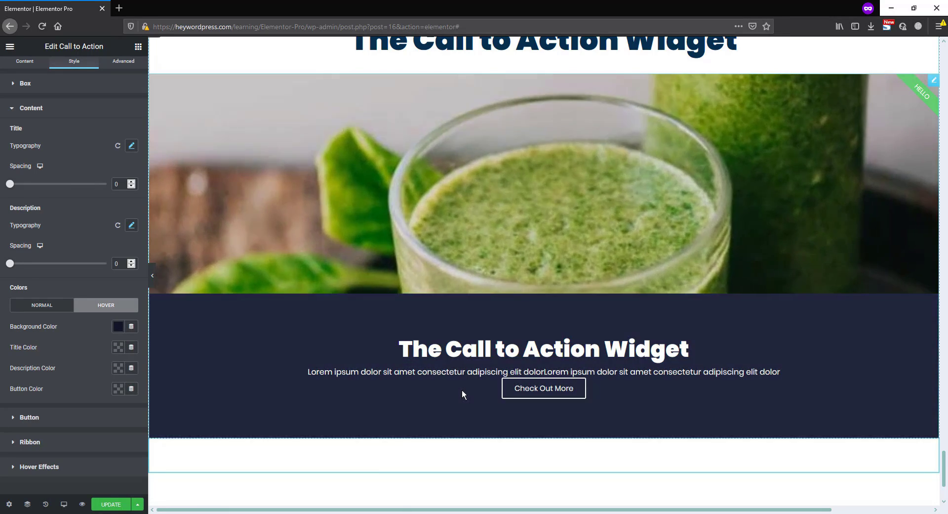
pyautogui.click(117, 347)
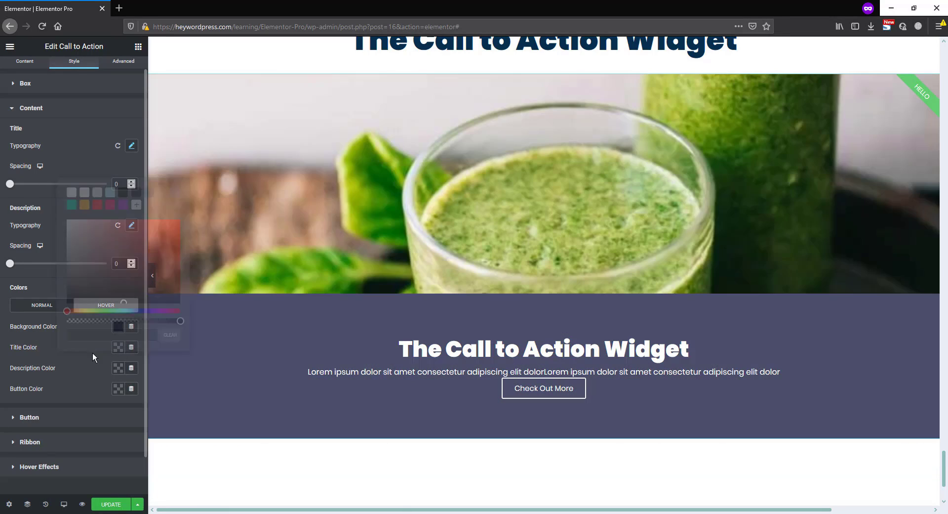
pyautogui.click(118, 347)
pyautogui.click(73, 194)
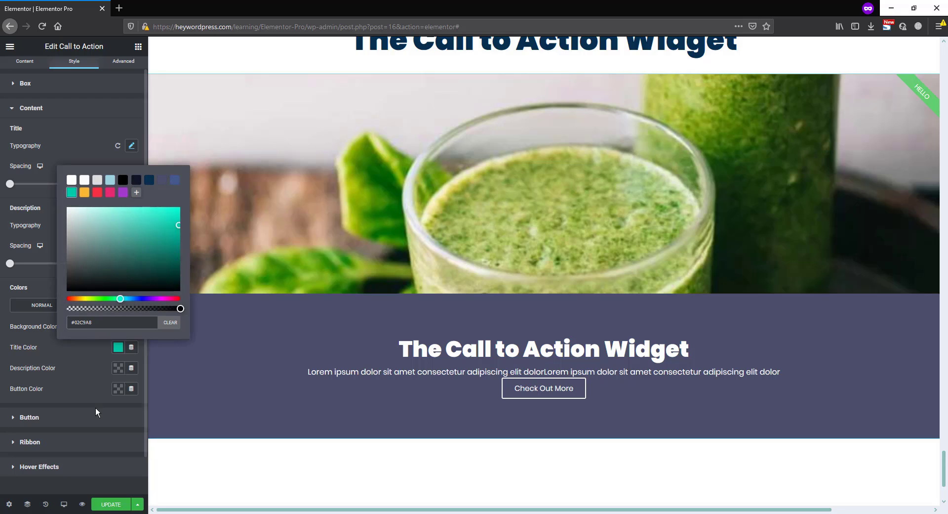
pyautogui.click(98, 376)
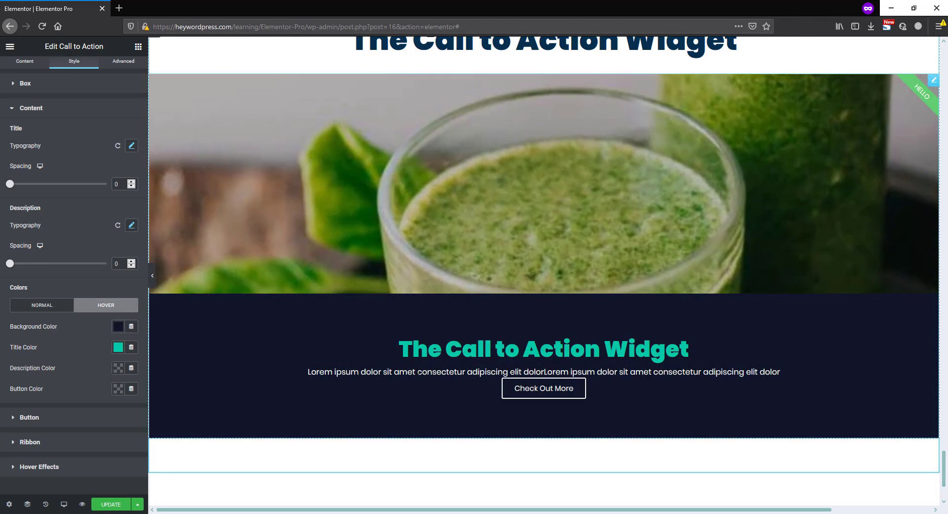
# Try the Medium and Large sizes on the call to action button, and return it to Small
pyautogui.scroll(-1, 58, 356)
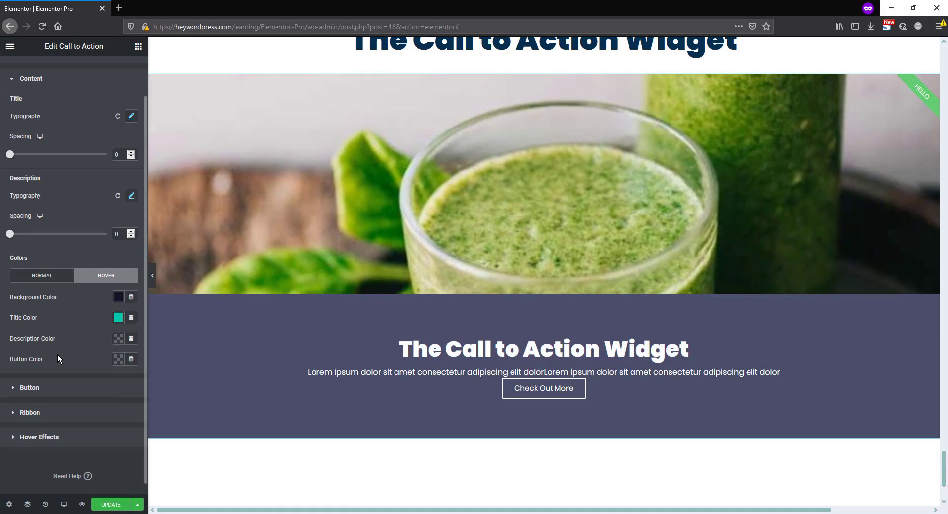
pyautogui.click(57, 389)
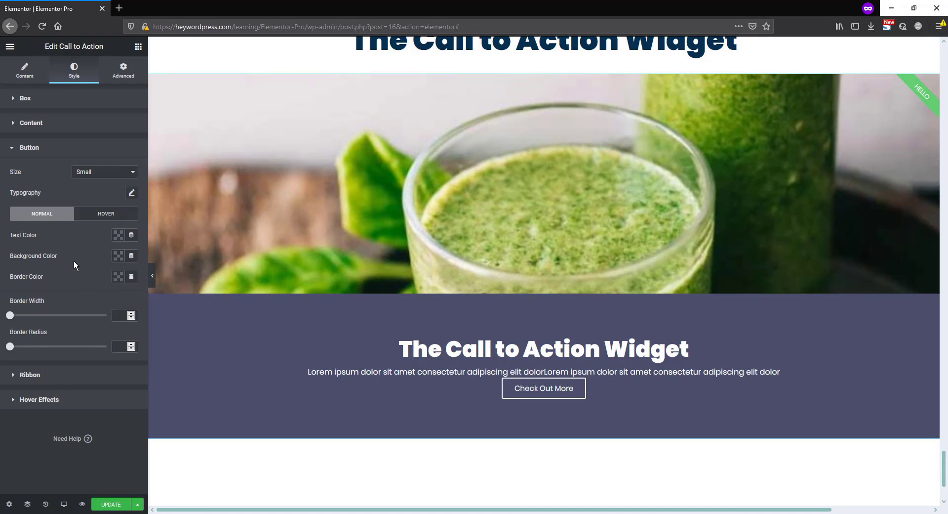
pyautogui.click(86, 179)
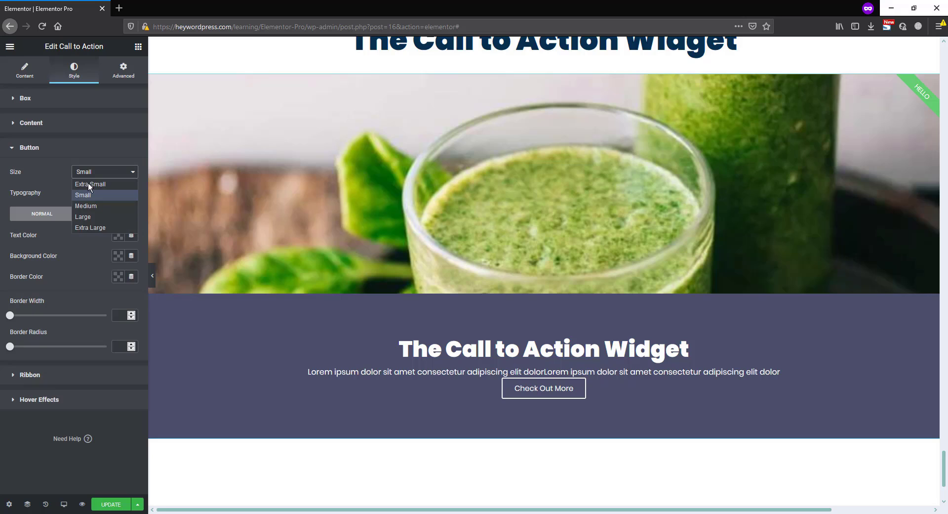
pyautogui.click(90, 204)
pyautogui.click(92, 174)
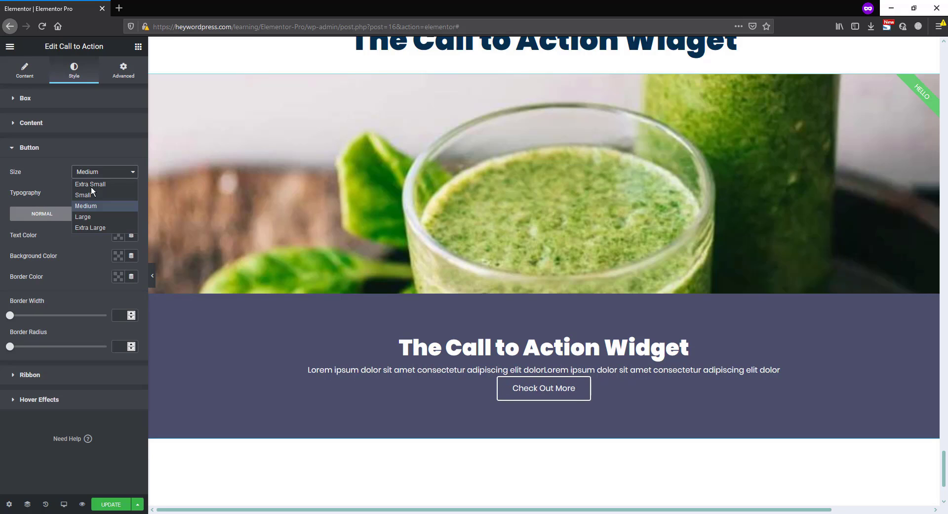
pyautogui.click(87, 218)
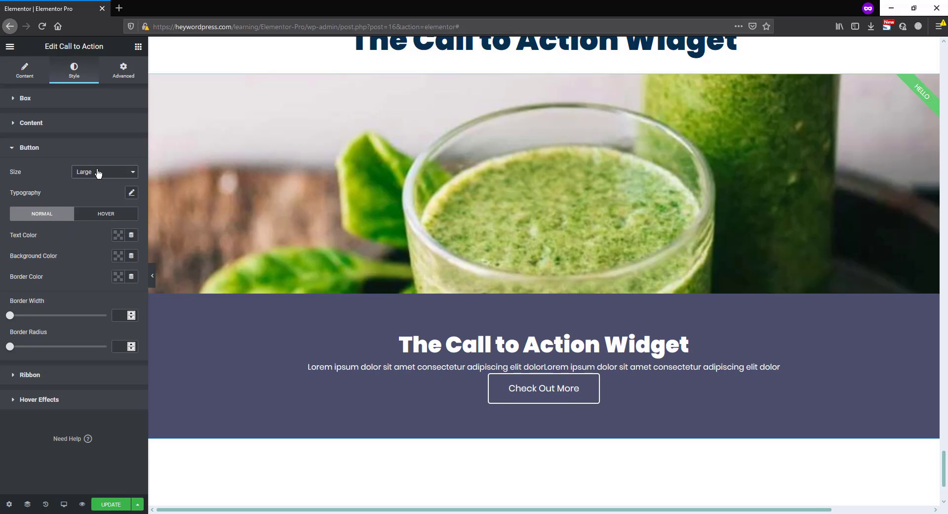
pyautogui.click(97, 174)
pyautogui.click(91, 193)
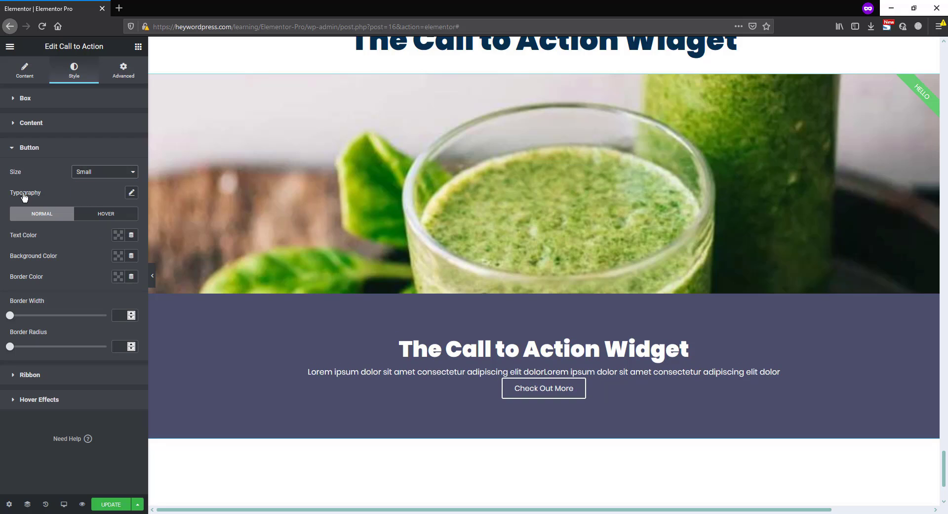
# Set the button's typography to size 21 px, weight 300 and Uppercase transform
pyautogui.click(131, 193)
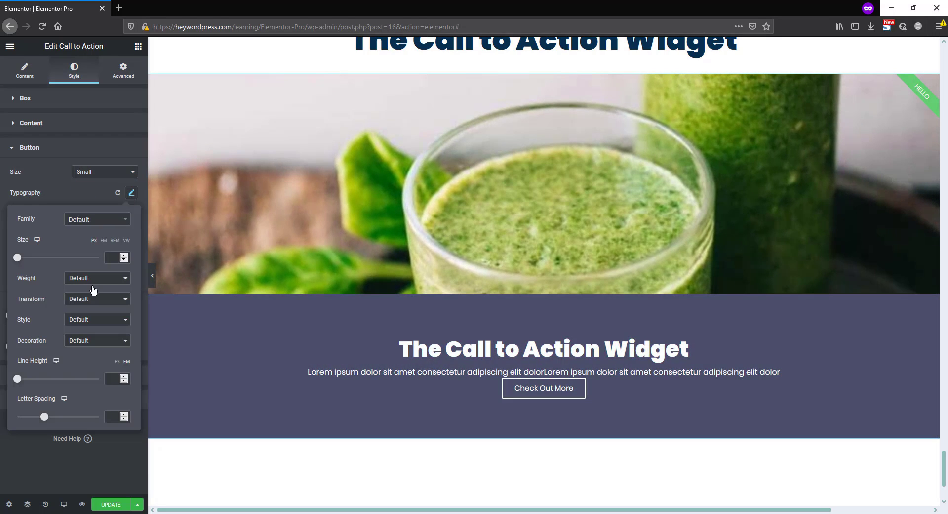
pyautogui.moveTo(21, 260)
pyautogui.mouseDown()
pyautogui.moveTo(34, 260)
pyautogui.moveTo(23, 258)
pyautogui.mouseUp()
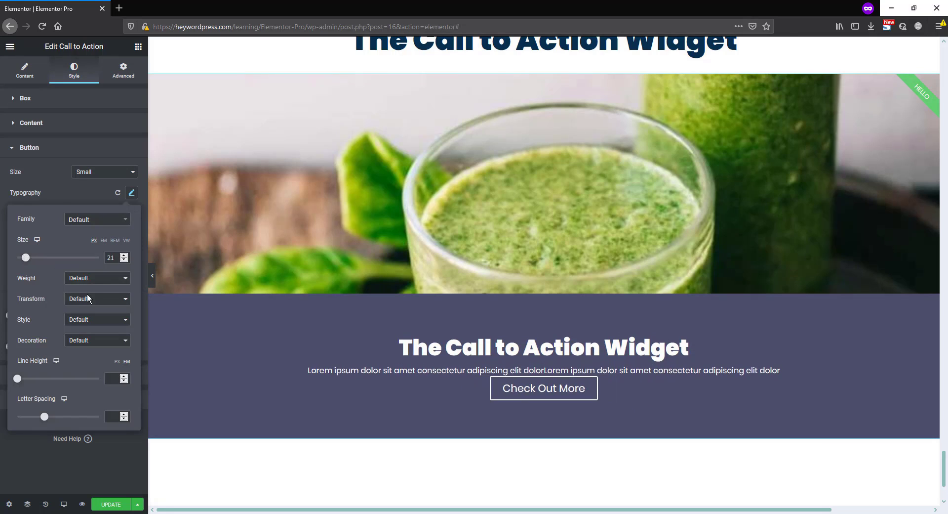
pyautogui.click(81, 281)
pyautogui.click(81, 309)
pyautogui.click(80, 305)
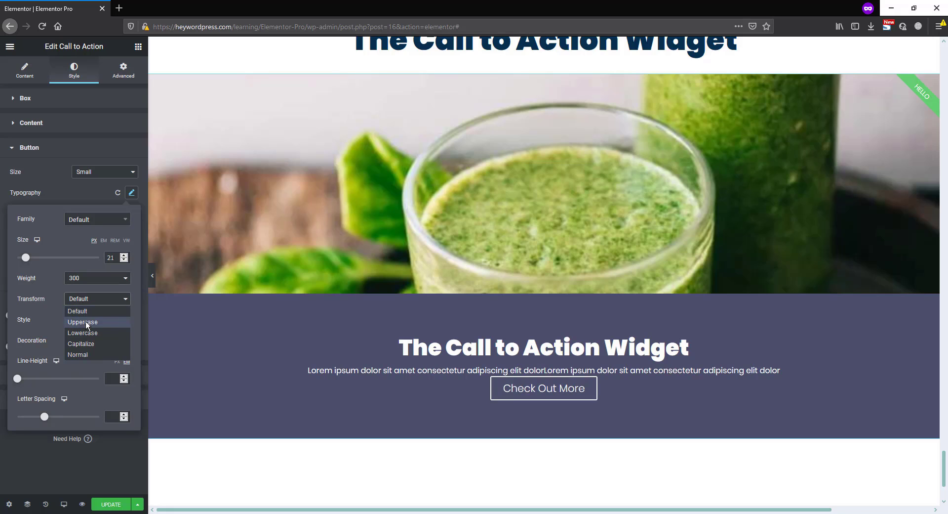
pyautogui.click(85, 321)
pyautogui.click(66, 194)
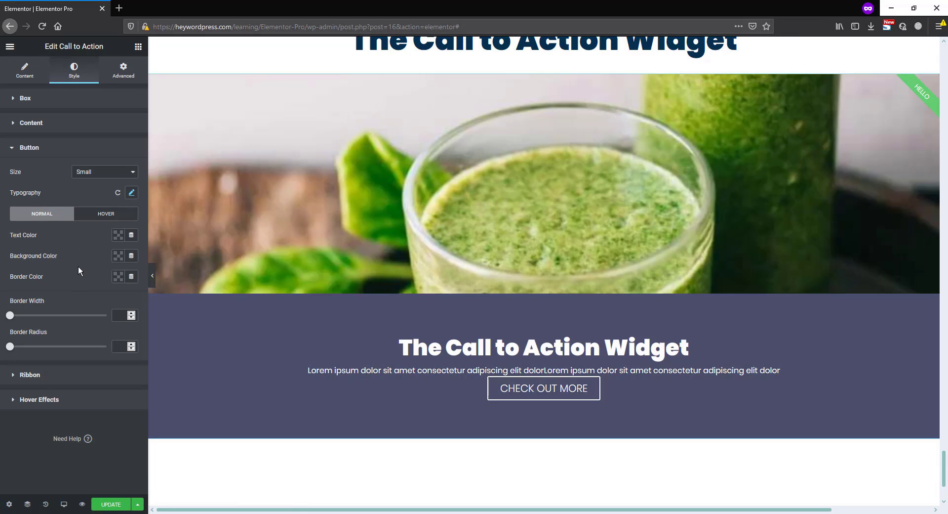
# Set the button's border width to 2 and its border radius to 36
pyautogui.moveTo(10, 316); pyautogui.dragTo(19, 315)
pyautogui.moveTo(10, 346); pyautogui.dragTo(45, 347)
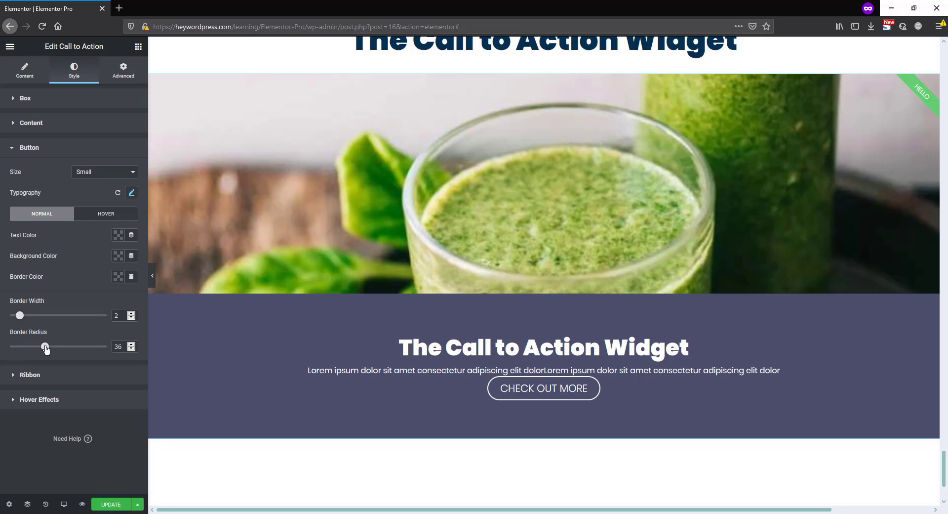
# Set the ribbon's background color to red (#F63242) and its text color to dark navy (#101628)
pyautogui.click(66, 379)
pyautogui.click(117, 196)
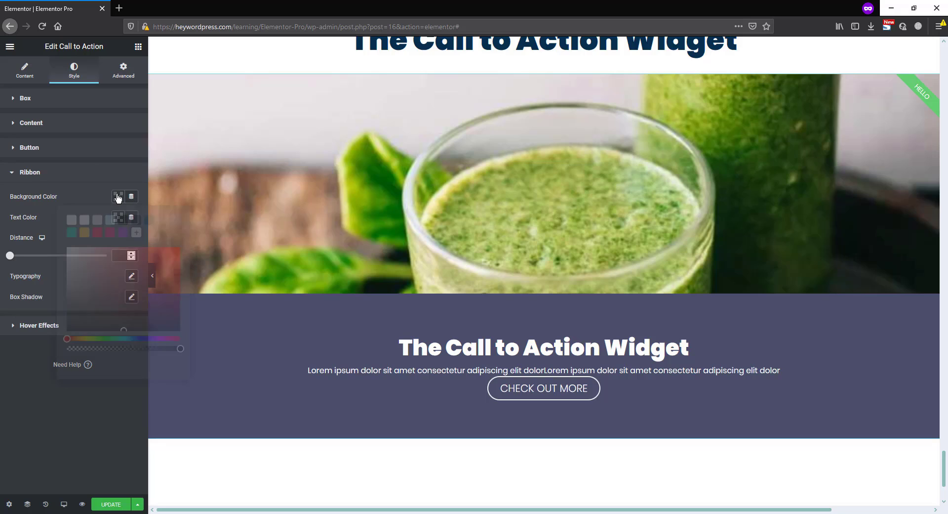
pyautogui.click(97, 233)
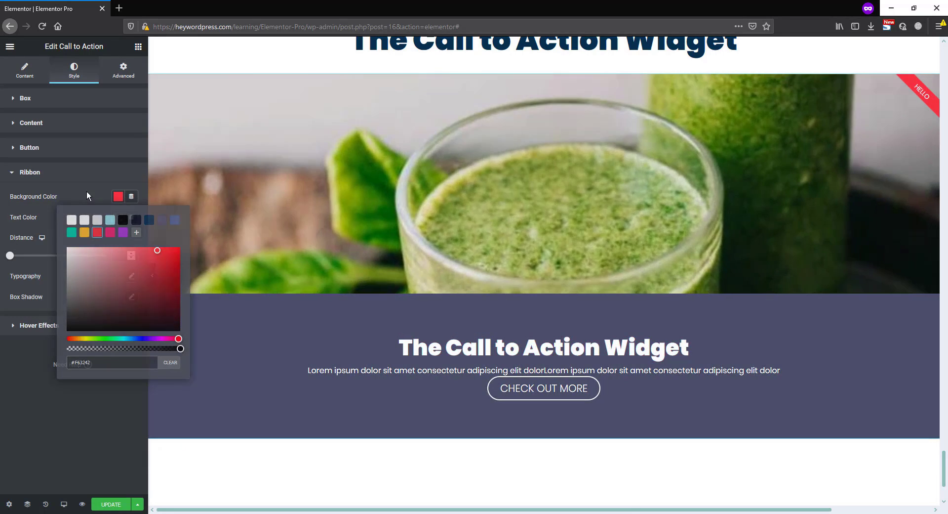
pyautogui.click(87, 193)
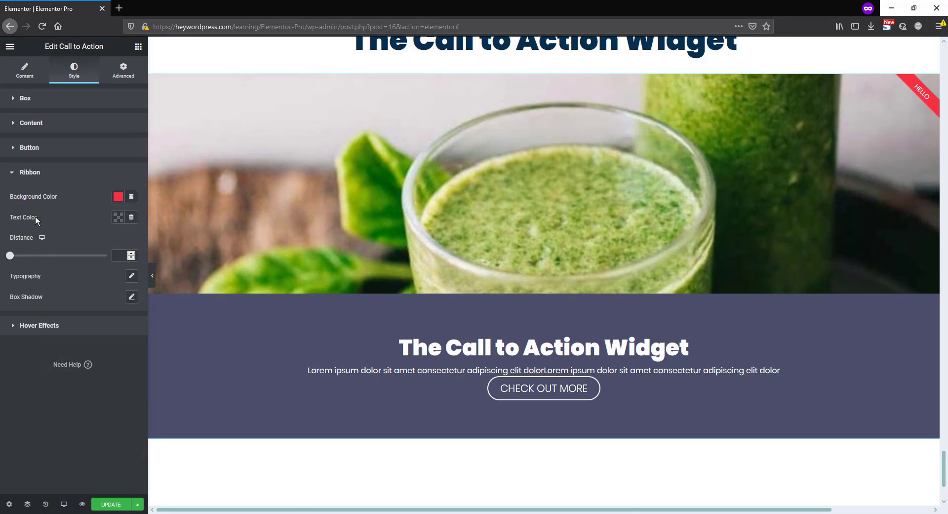
pyautogui.click(118, 217)
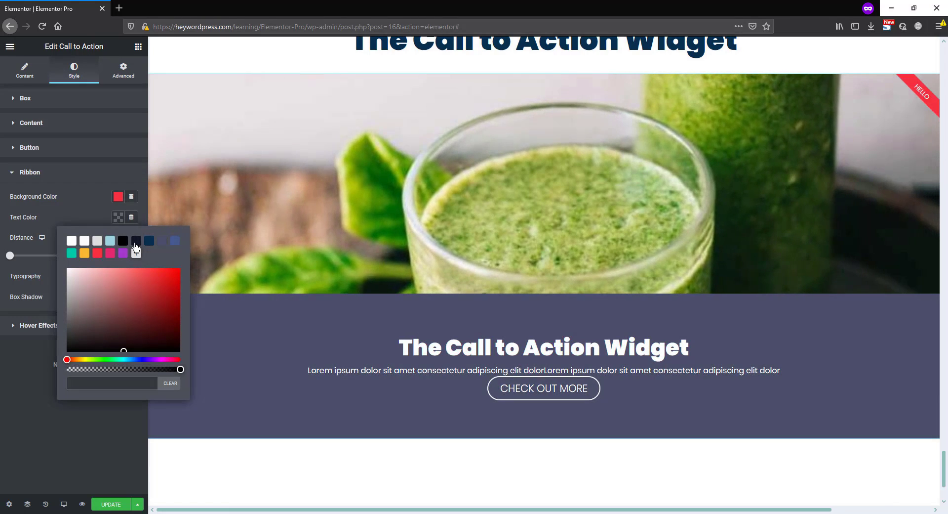
pyautogui.click(134, 241)
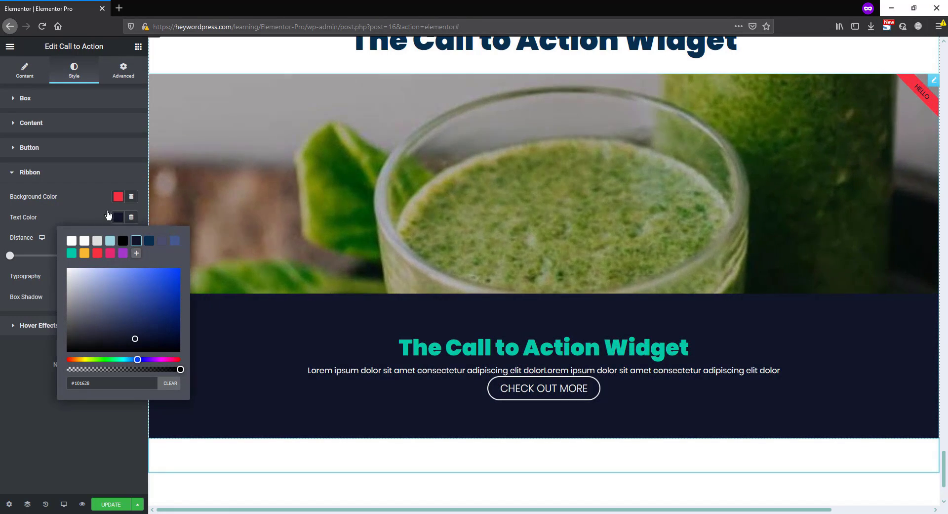
pyautogui.click(81, 203)
# Set the ribbon's distance to 32 and its typography to Uppercase transform with weight 900
pyautogui.moveTo(9, 256); pyautogui.dragTo(72, 258)
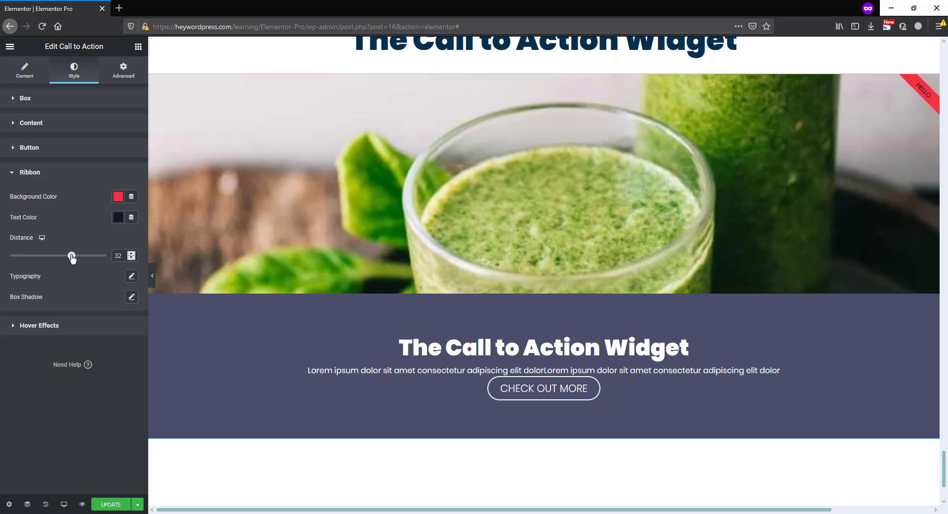
pyautogui.click(131, 278)
pyautogui.click(79, 383)
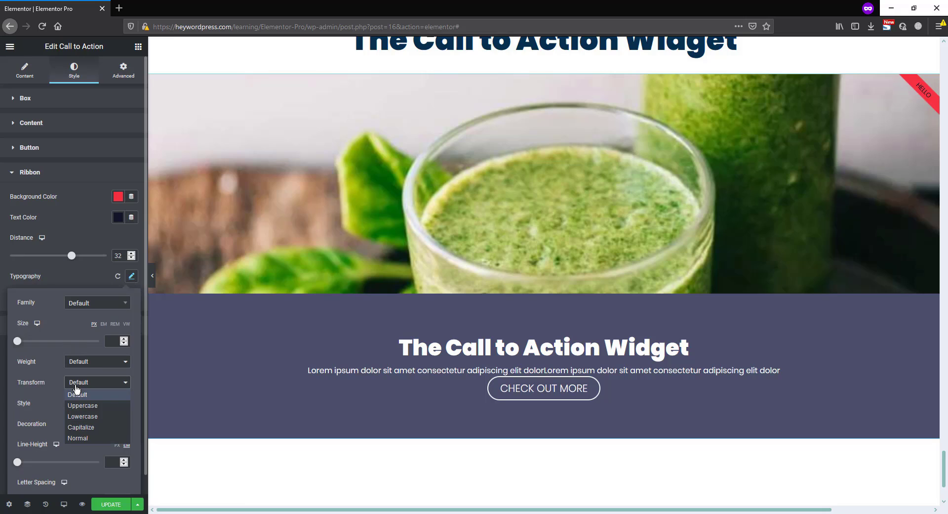
pyautogui.click(78, 404)
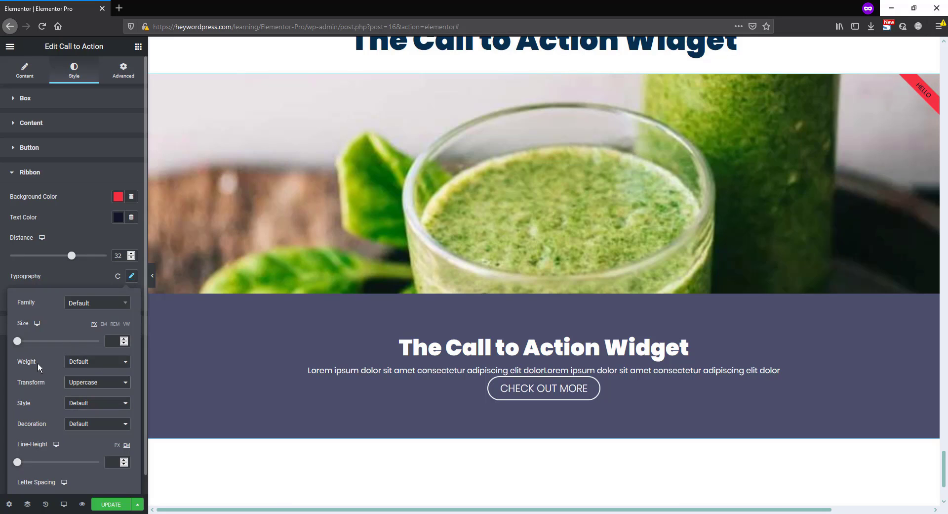
pyautogui.click(82, 362)
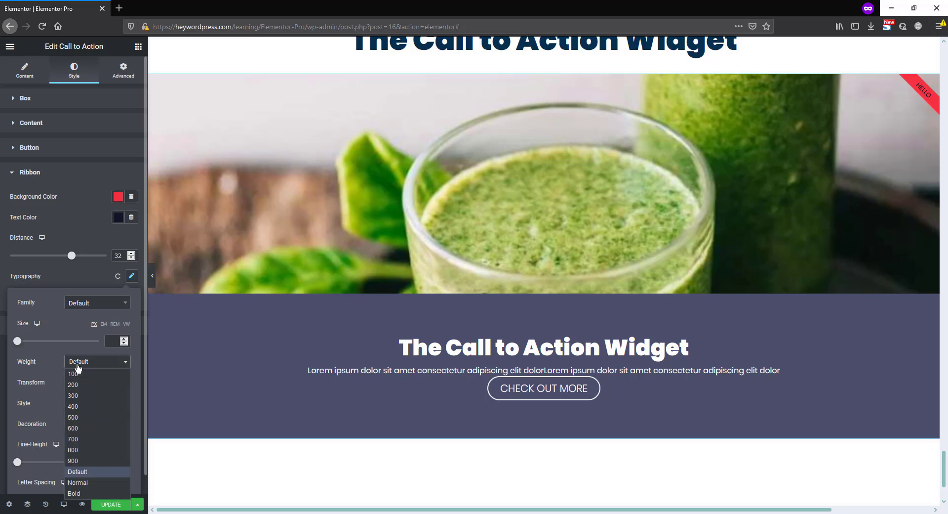
pyautogui.click(76, 458)
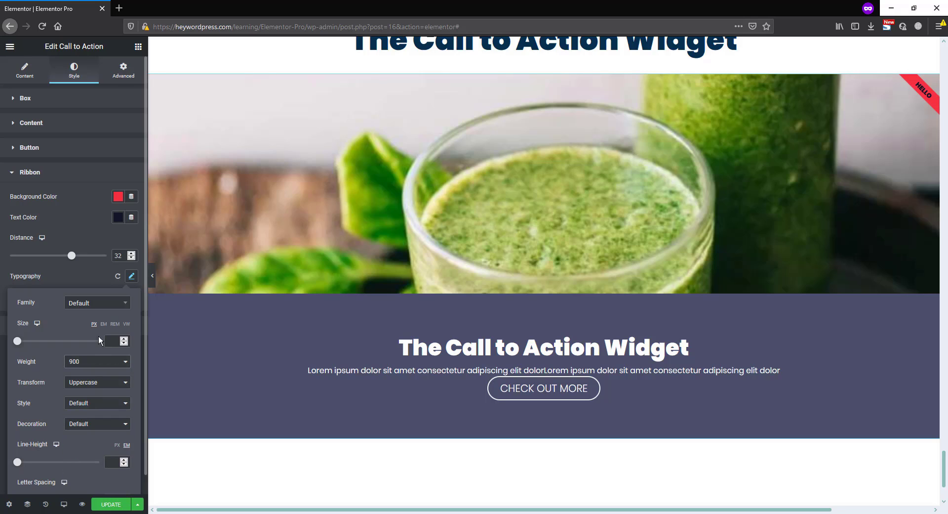
# Try the Move Up hover animation on the Call to Action widget and settle on Move Left
pyautogui.click(83, 272)
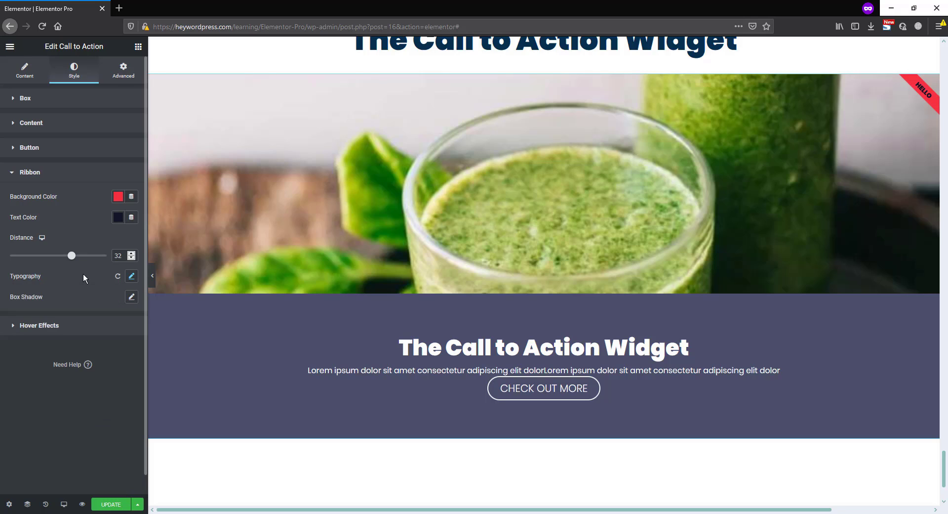
pyautogui.click(83, 328)
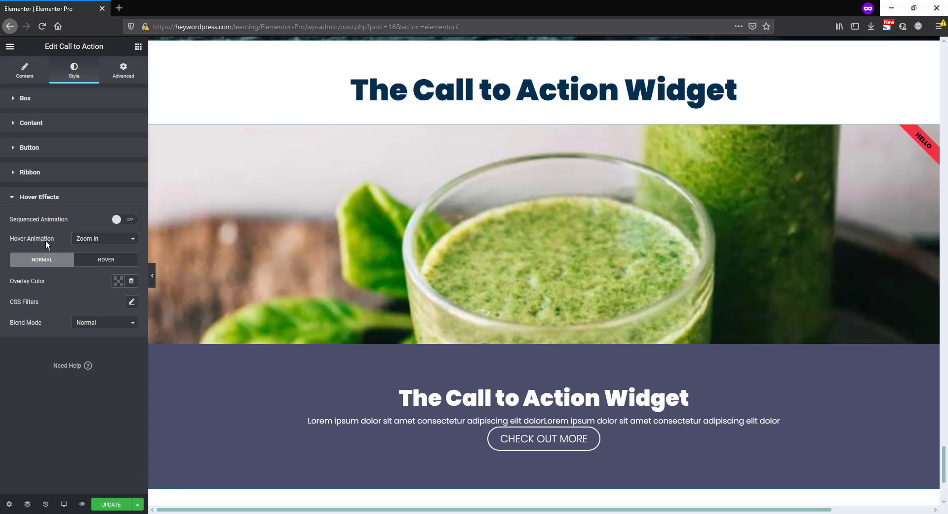
pyautogui.click(97, 240)
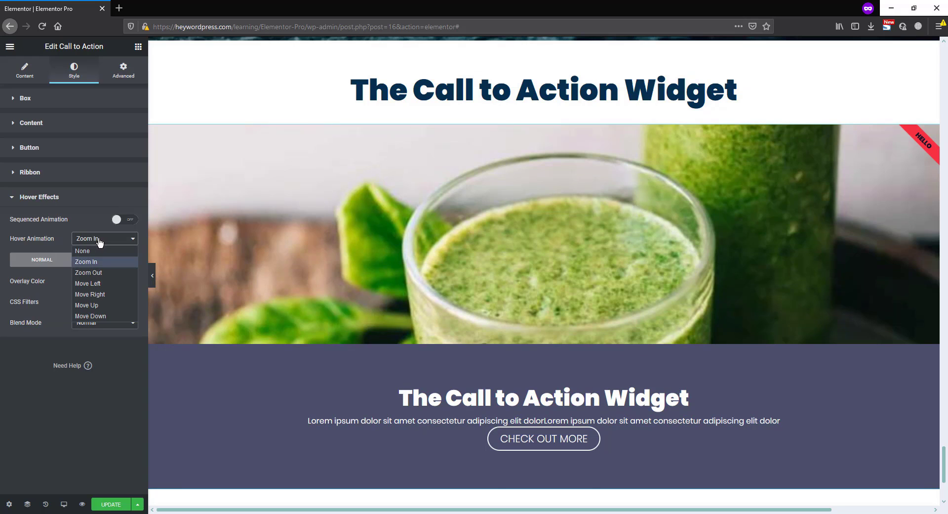
pyautogui.click(97, 305)
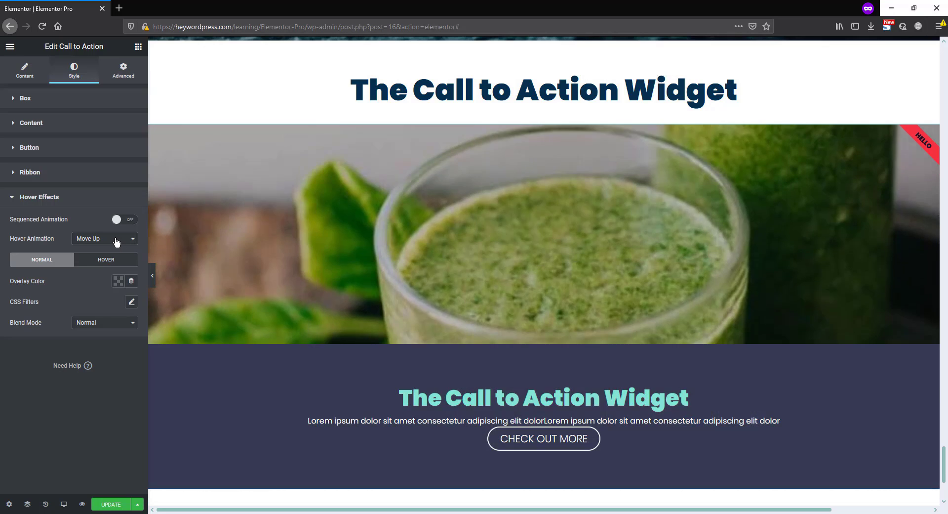
pyautogui.click(112, 240)
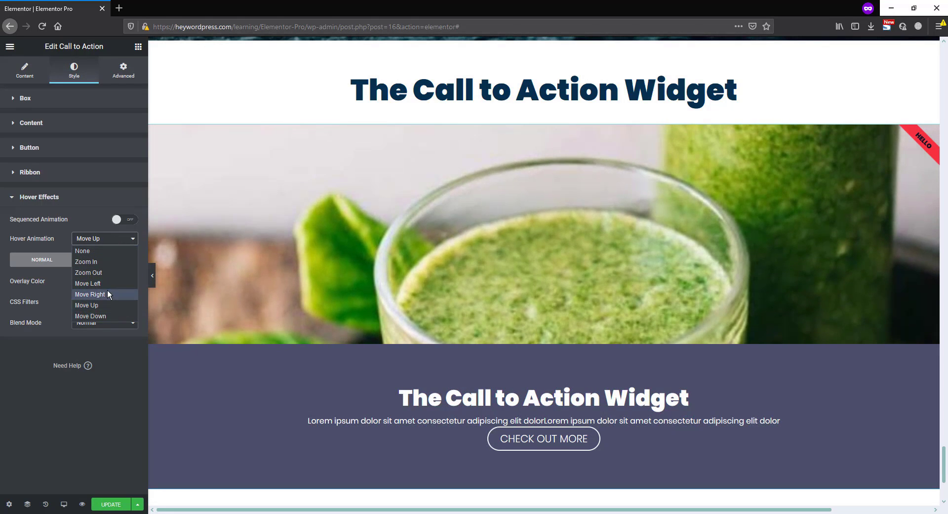
pyautogui.click(105, 283)
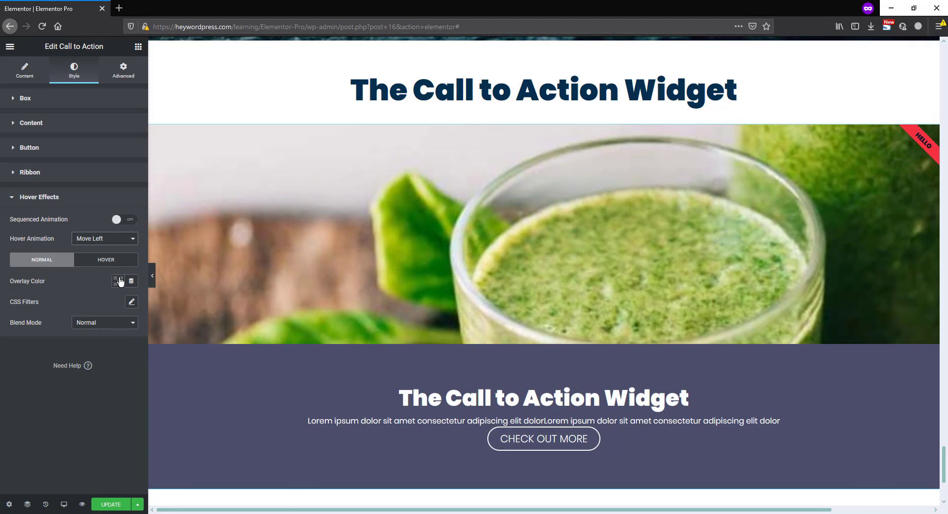
# Set the normal-state overlay color to a semi-transparent red (#F632426E)
pyautogui.click(118, 280)
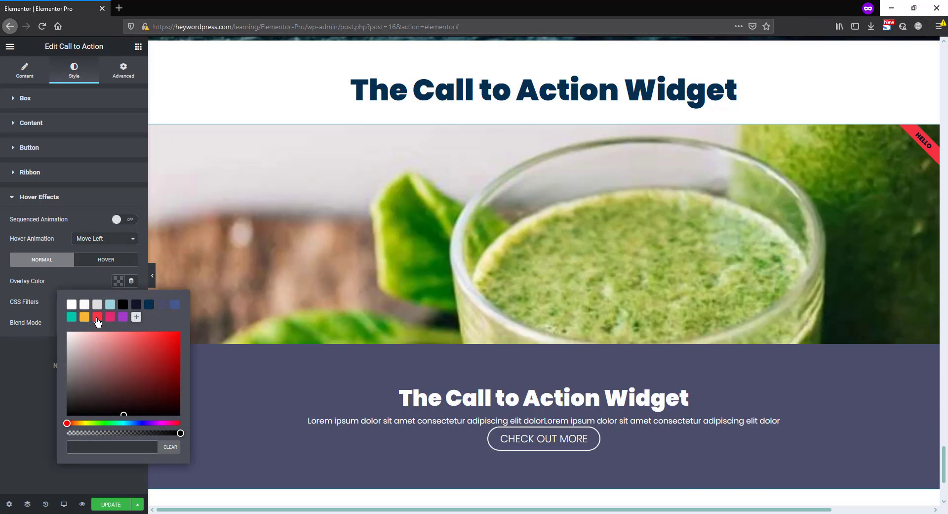
pyautogui.click(98, 316)
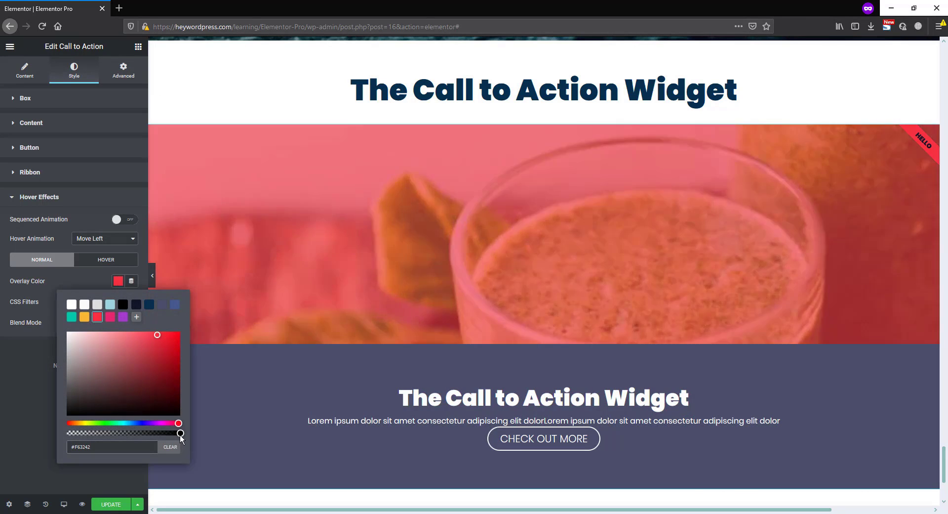
pyautogui.moveTo(180, 432); pyautogui.dragTo(115, 433)
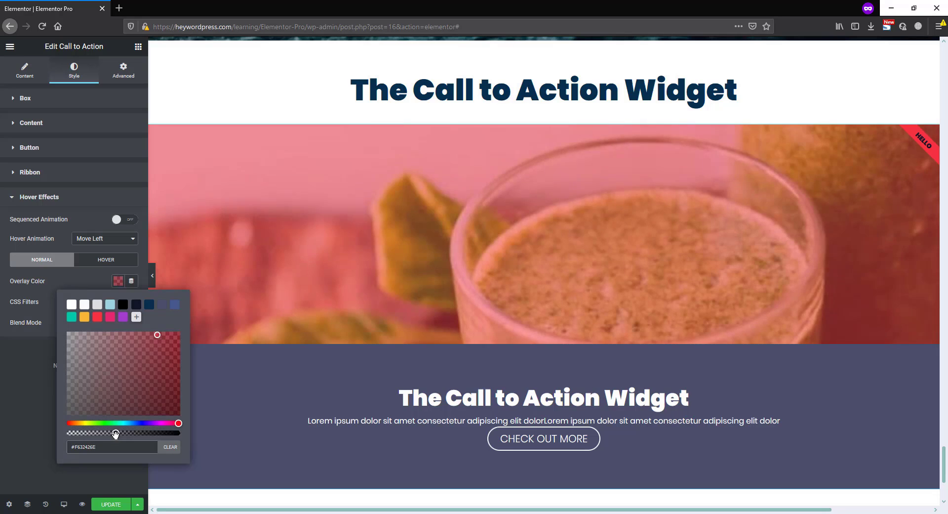
pyautogui.click(87, 284)
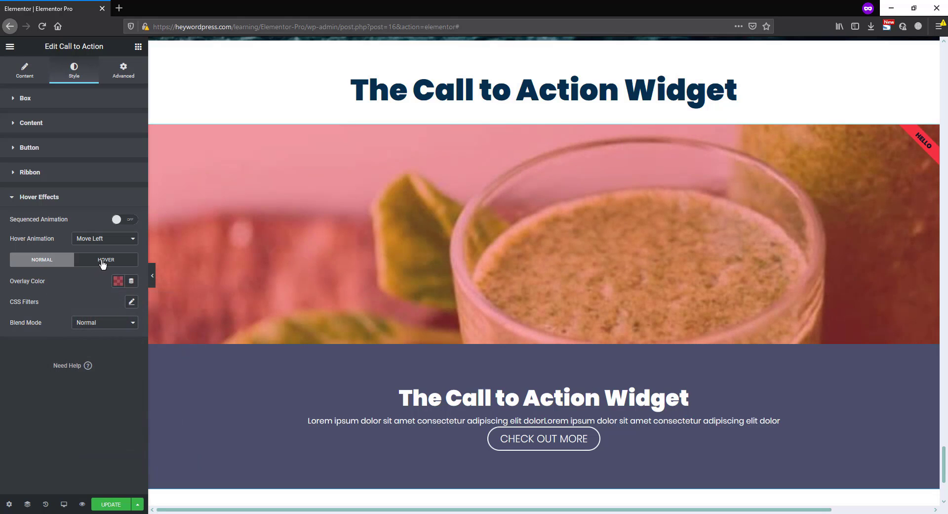
# Set the hover-state overlay color to a semi-transparent dark navy (#1016289C)
pyautogui.click(103, 262)
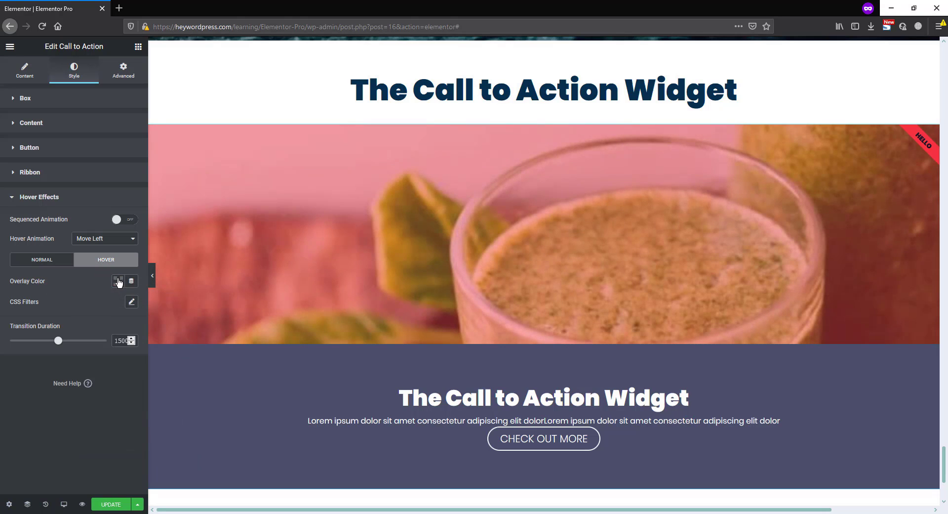
pyautogui.click(119, 280)
pyautogui.click(136, 304)
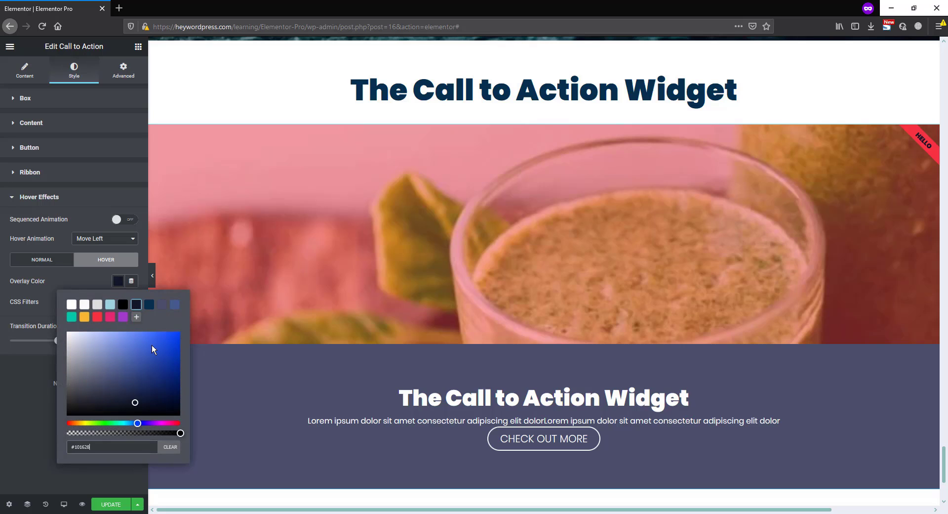
pyautogui.moveTo(179, 433); pyautogui.dragTo(152, 433)
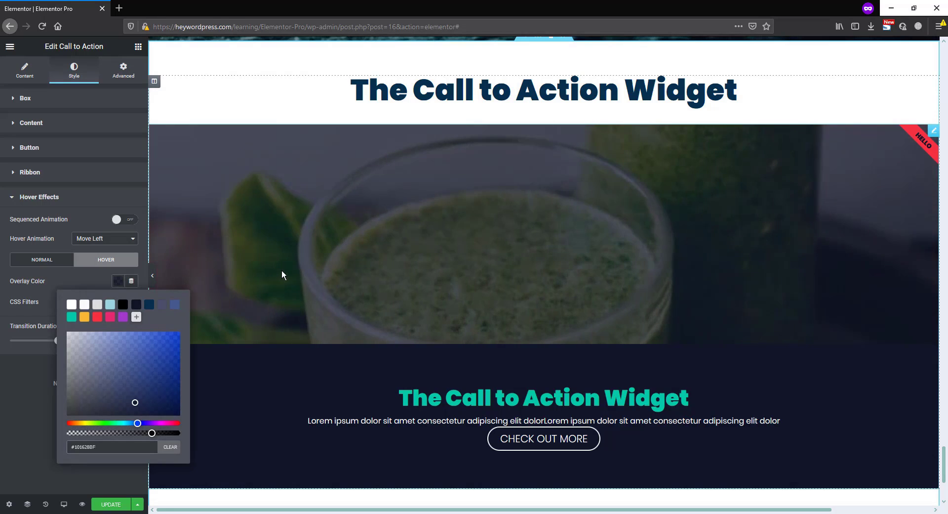
pyautogui.moveTo(152, 433); pyautogui.dragTo(137, 433)
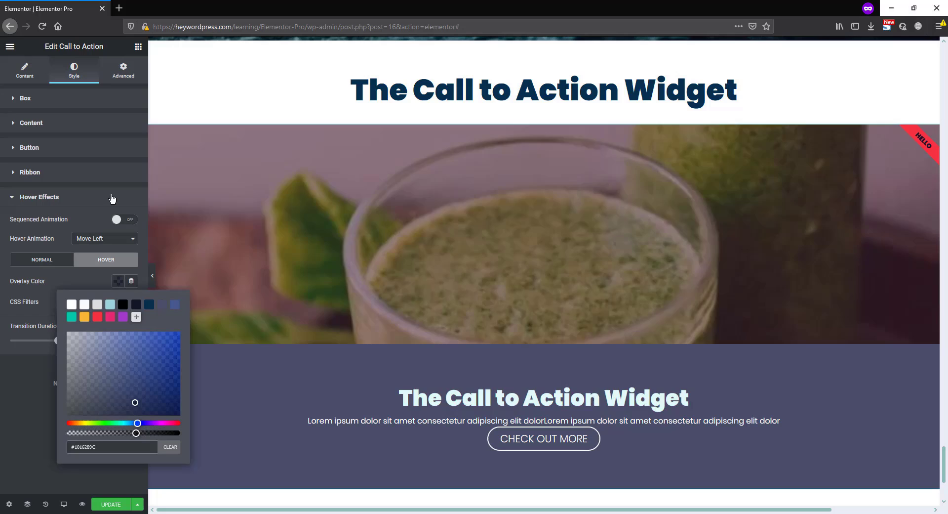
pyautogui.click(110, 210)
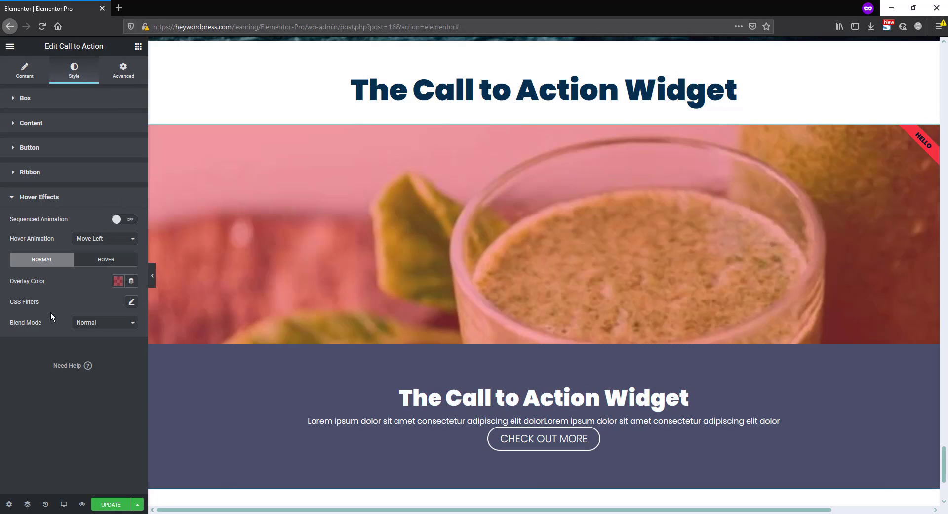
# Set the normal-state CSS filter blur to 2 and the overlay blend mode to Darken
pyautogui.click(131, 302)
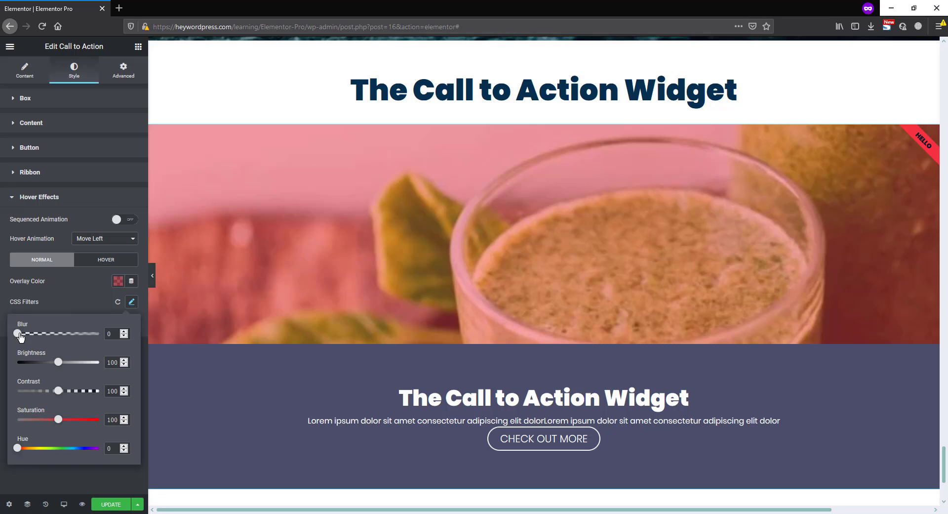
pyautogui.moveTo(20, 334); pyautogui.dragTo(37, 334)
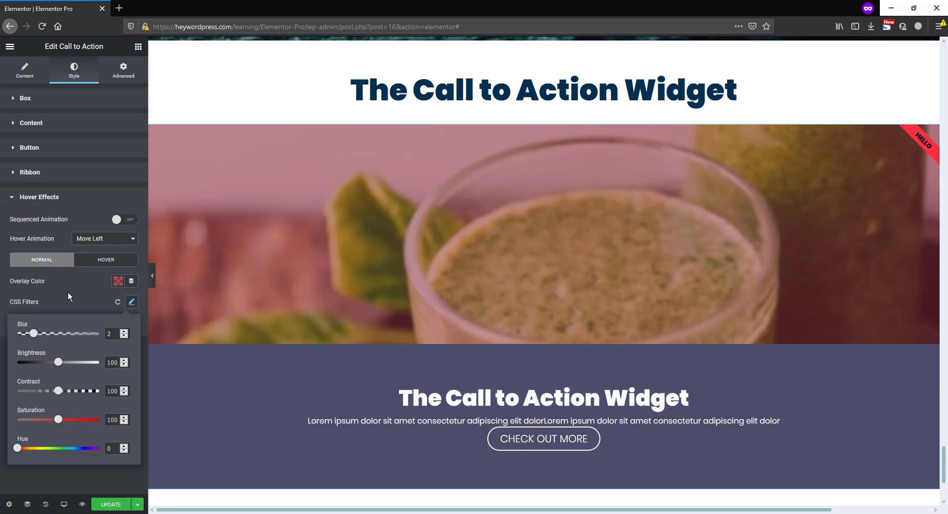
pyautogui.click(68, 295)
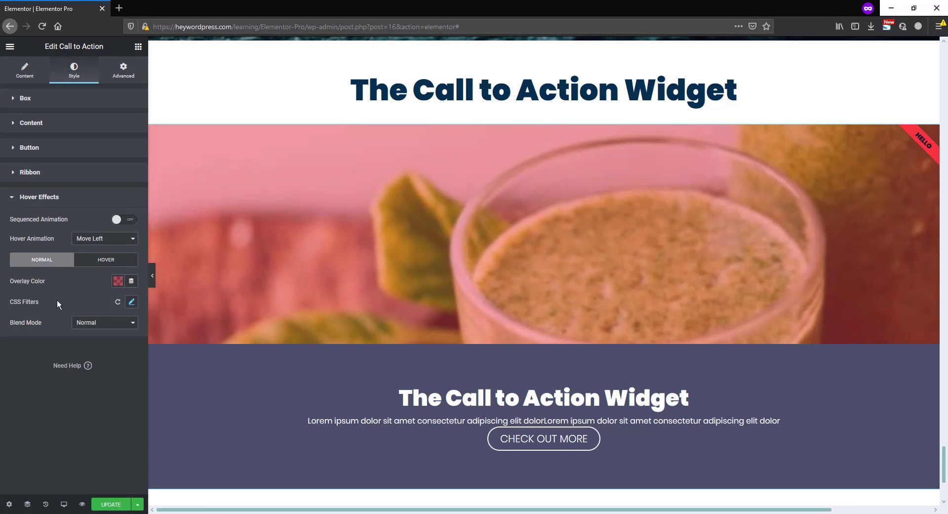
pyautogui.click(103, 323)
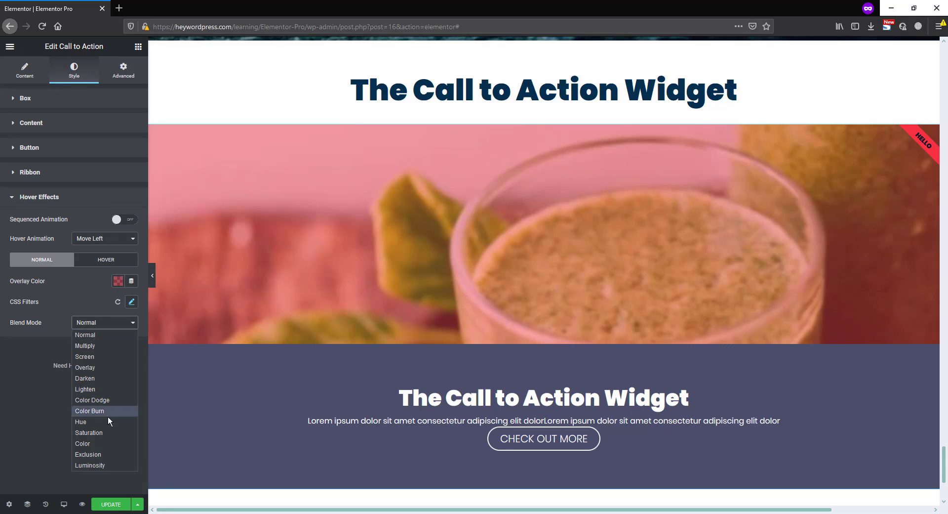
pyautogui.click(92, 379)
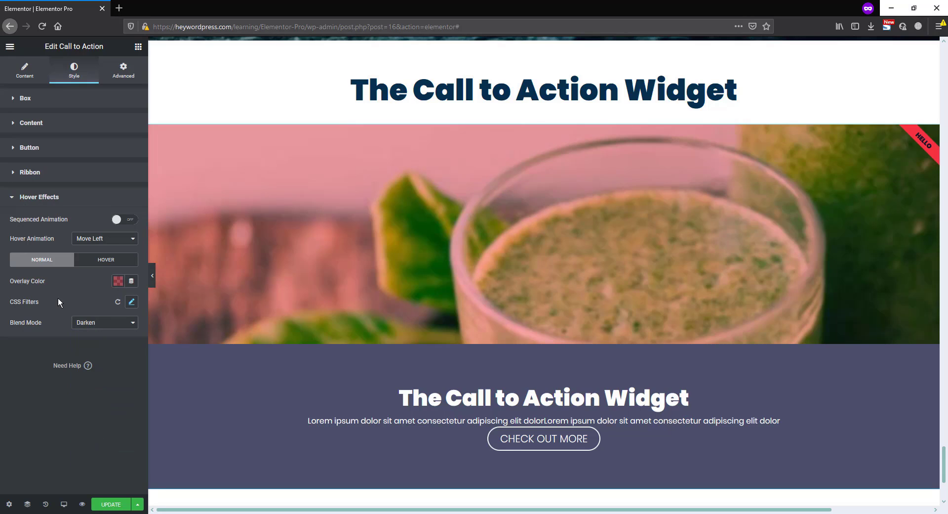
# Change the Call to Action widget's skin to Cover
pyautogui.click(123, 72)
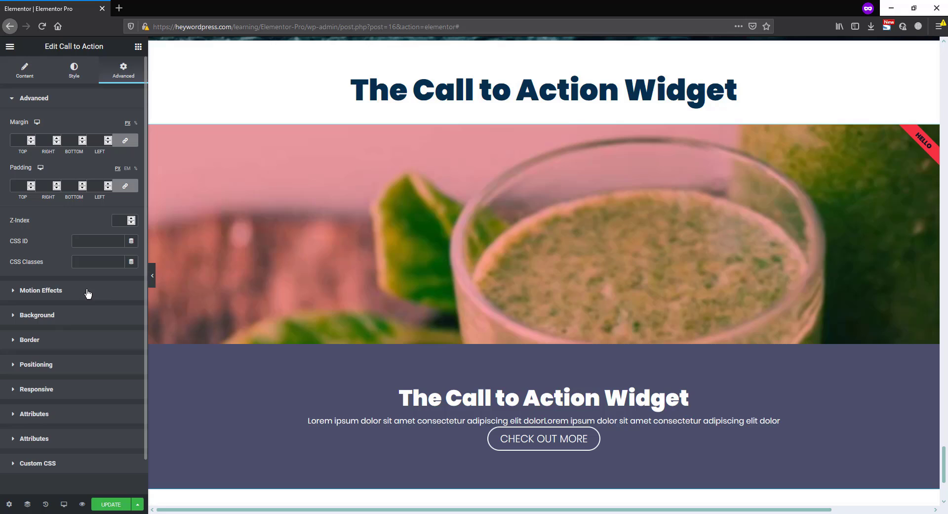
pyautogui.click(25, 74)
pyautogui.click(95, 124)
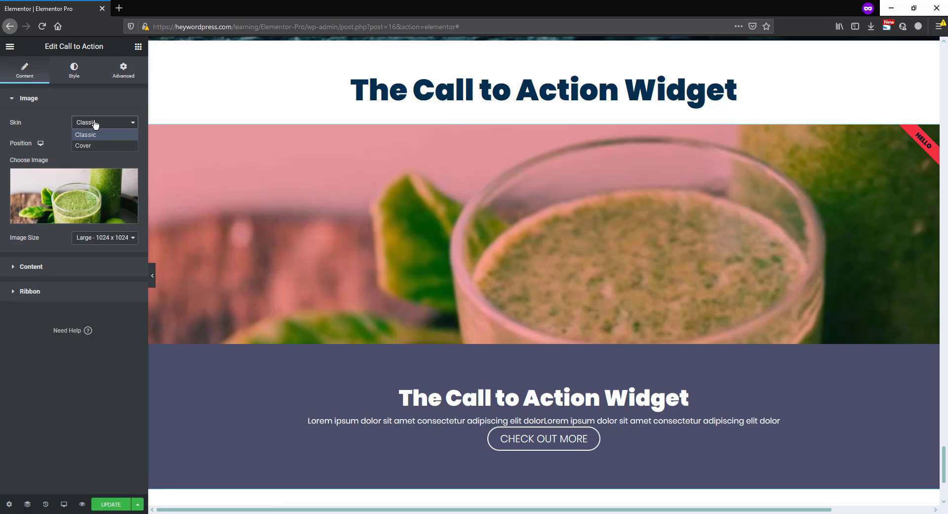
pyautogui.click(88, 145)
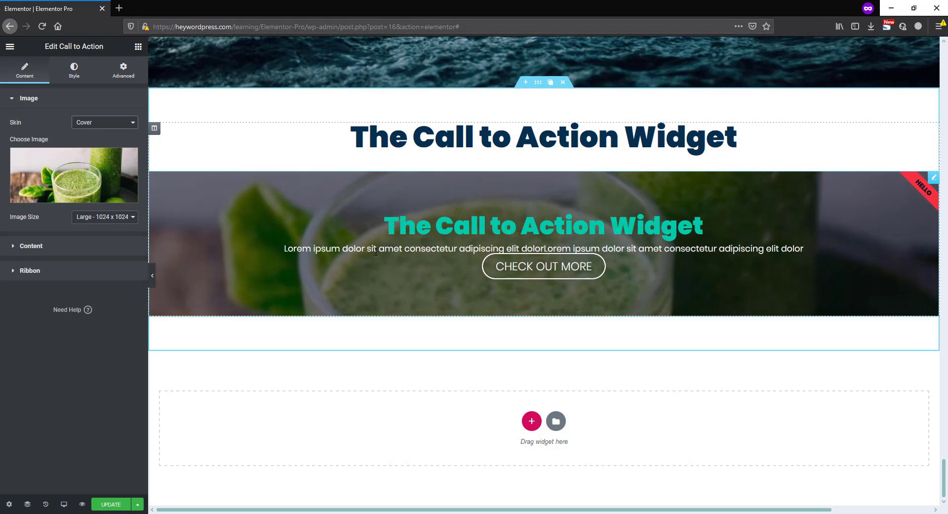
# Set the widget's box height to 564 px and the description spacing to 50
pyautogui.click(74, 72)
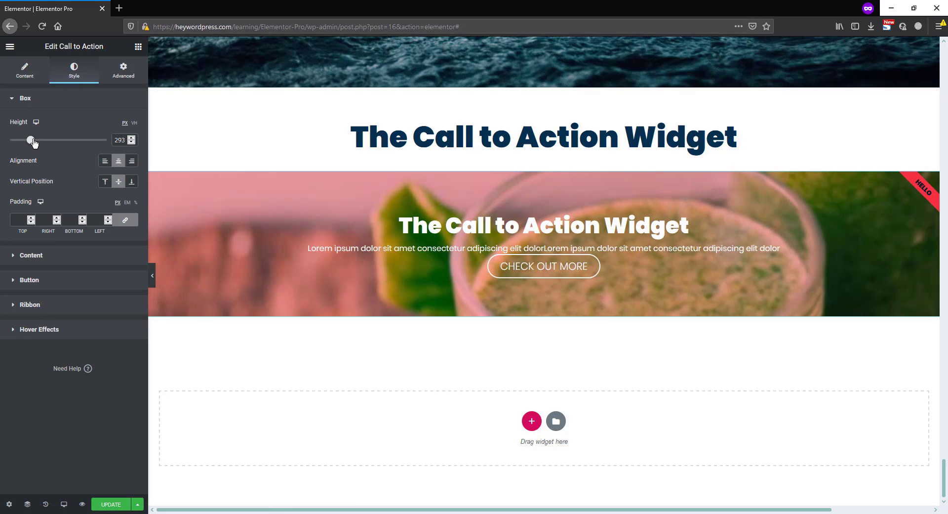
pyautogui.moveTo(33, 141); pyautogui.dragTo(63, 142)
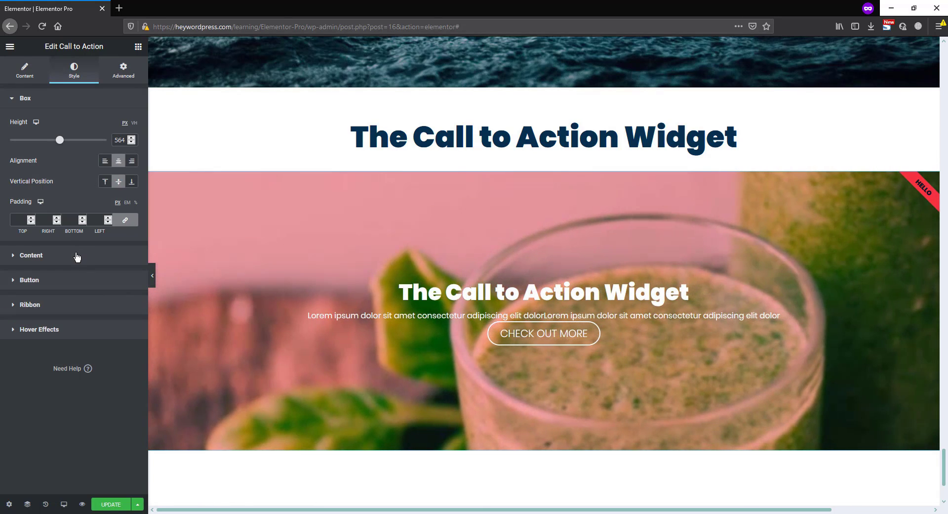
pyautogui.click(77, 256)
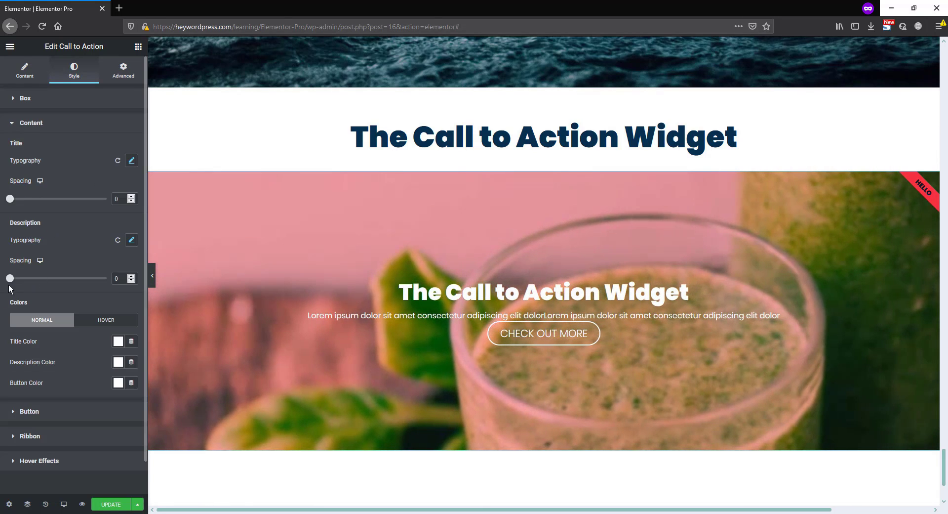
pyautogui.moveTo(10, 279); pyautogui.dragTo(58, 281)
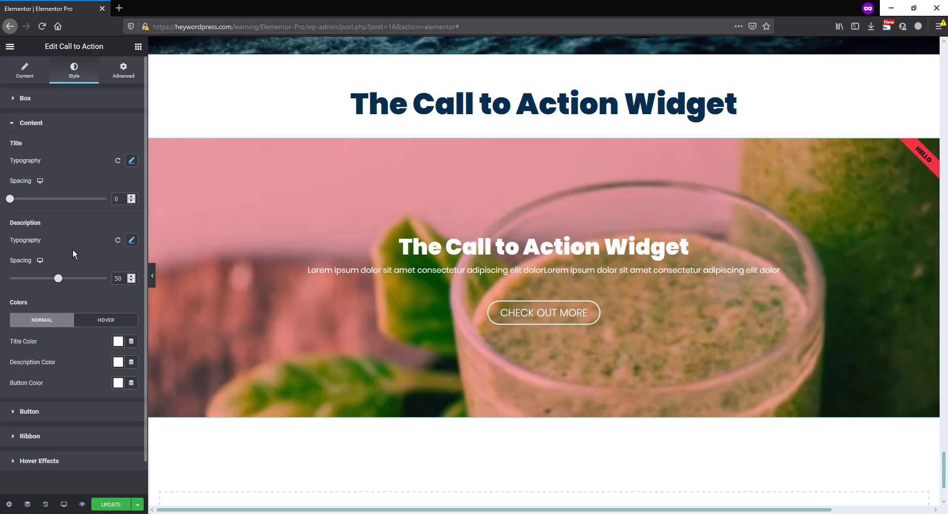
# Add a second Call to Action widget directly below the existing one
pyautogui.click(138, 47)
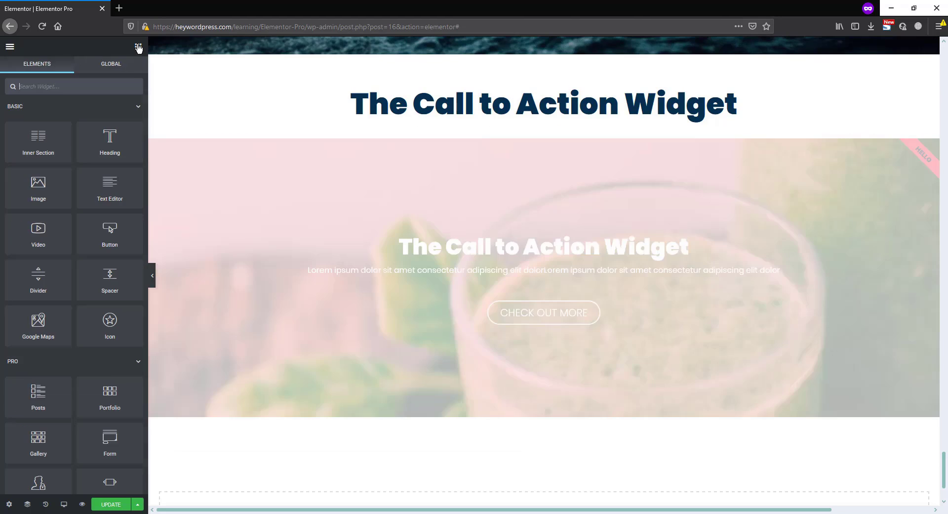
pyautogui.scroll(-5, 101, 266)
pyautogui.scroll(-3, 99, 259)
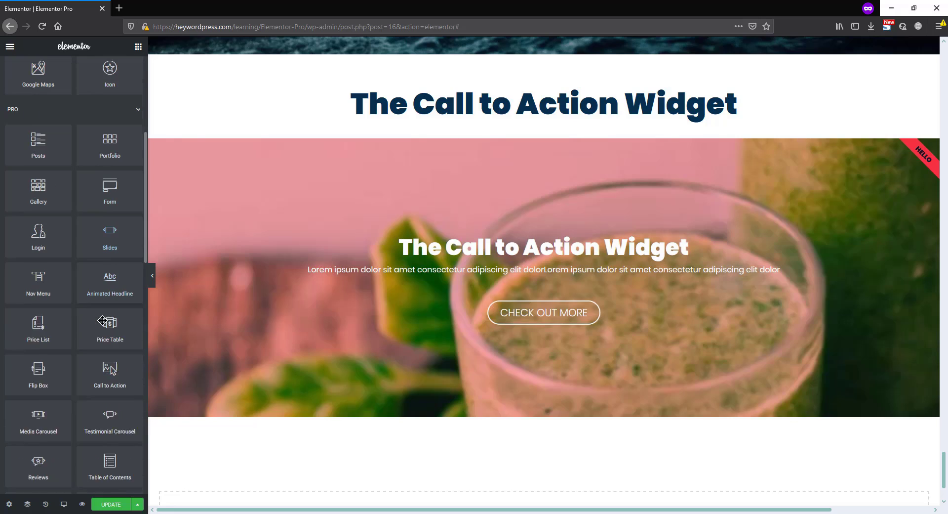
pyautogui.moveTo(108, 356); pyautogui.dragTo(463, 412)
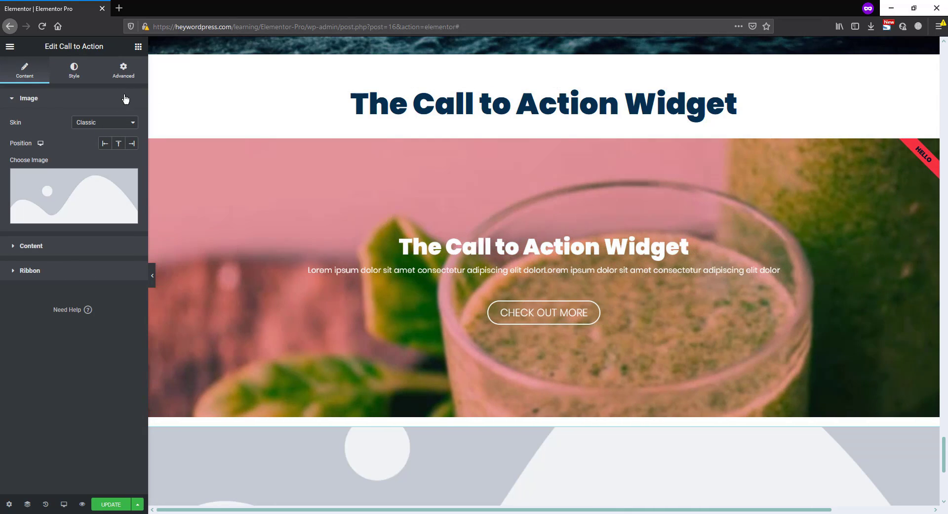
# Unlink the new widget's margin values and set its top margin to 100 px
pyautogui.click(123, 70)
pyautogui.click(125, 140)
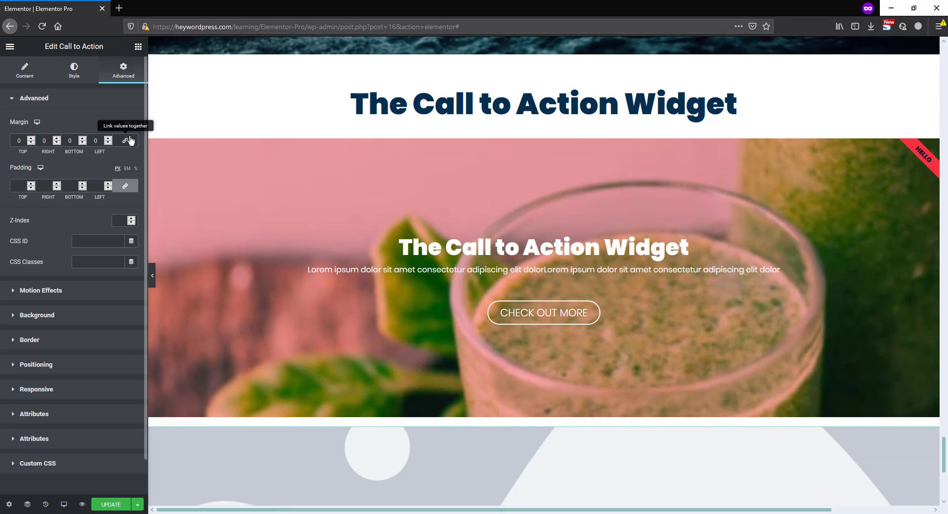
pyautogui.click(16, 138)
pyautogui.write('100')
pyautogui.scroll(-6, 443, 187)
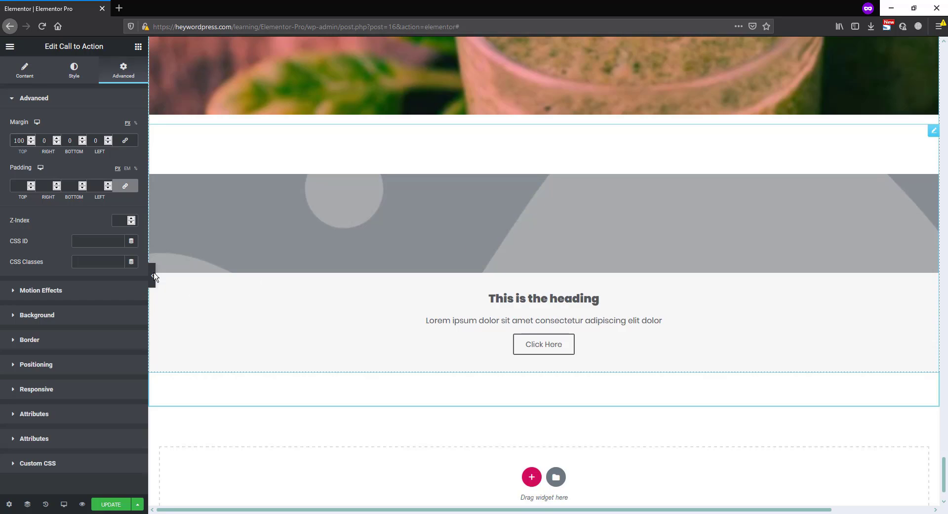
# Position the new Call to Action widget's image on the left and use img-52.jpg from the media library
pyautogui.click(26, 73)
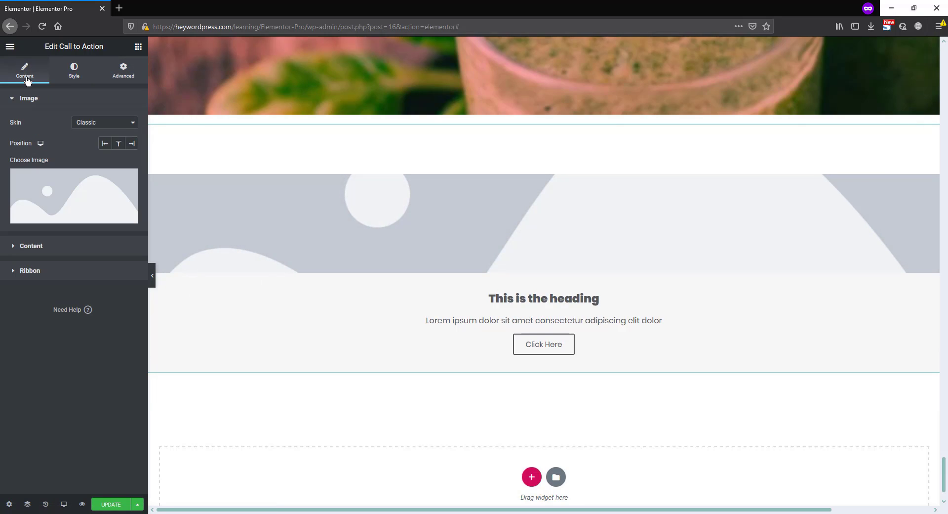
pyautogui.click(104, 144)
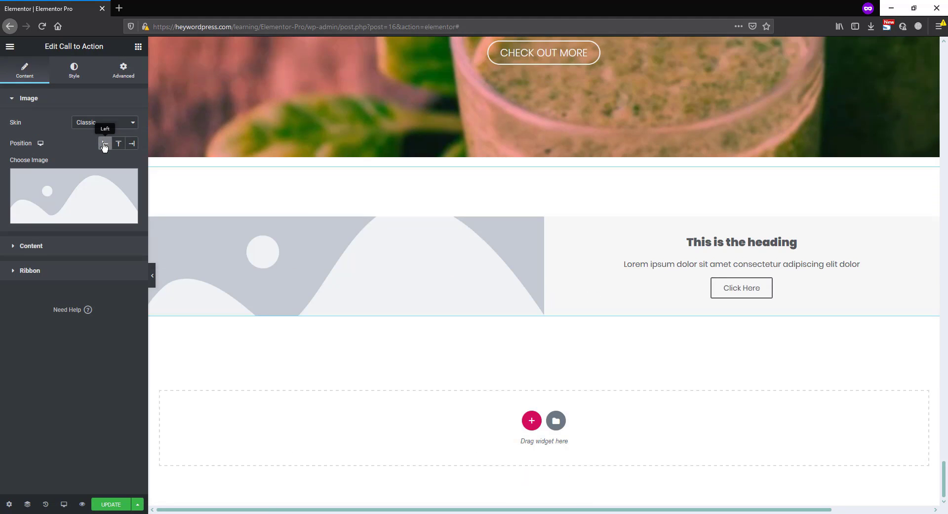
pyautogui.click(84, 186)
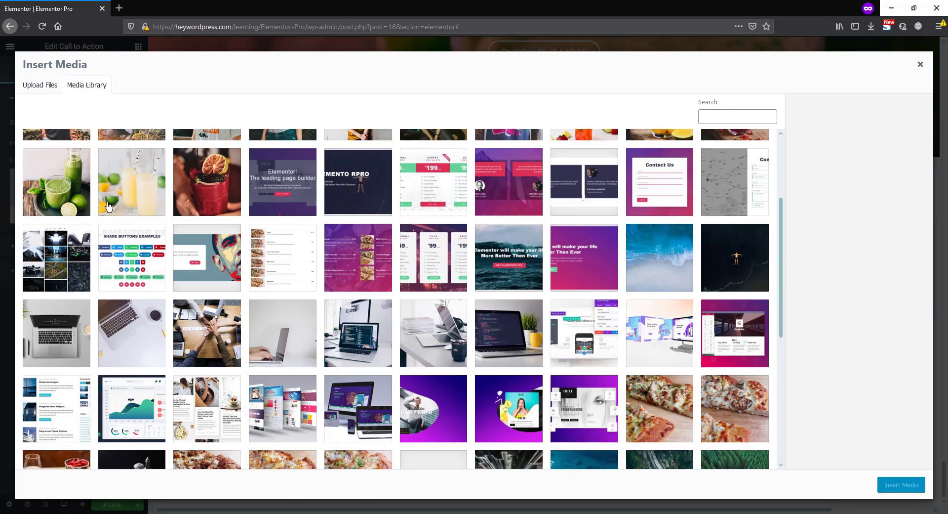
pyautogui.scroll(-5, 113, 210)
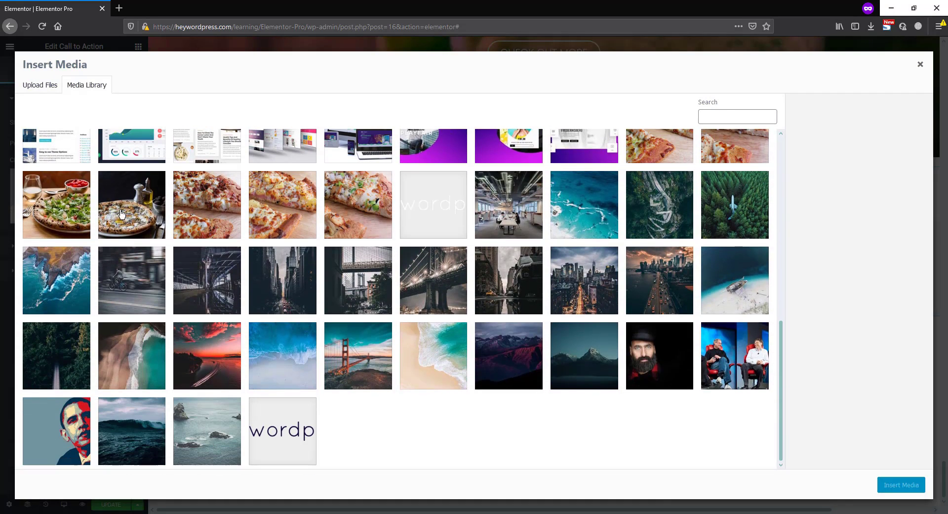
pyautogui.click(662, 364)
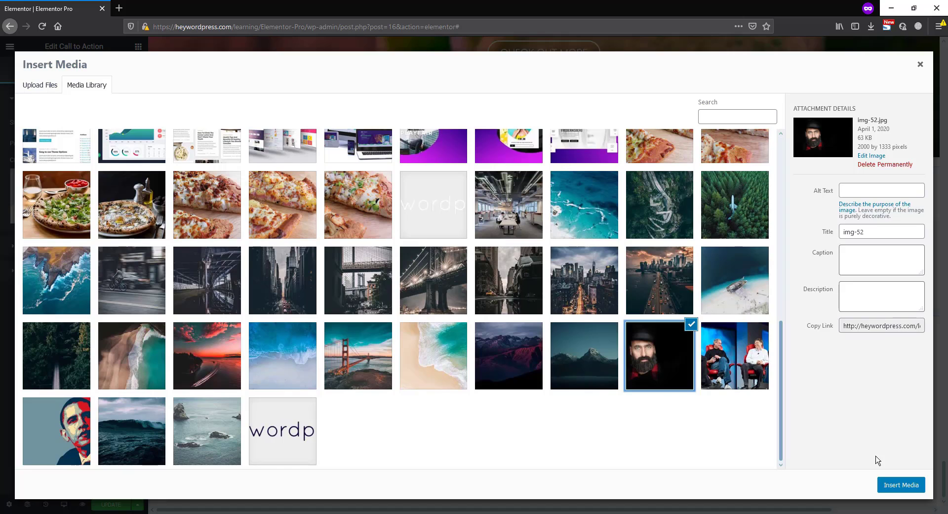
pyautogui.click(889, 490)
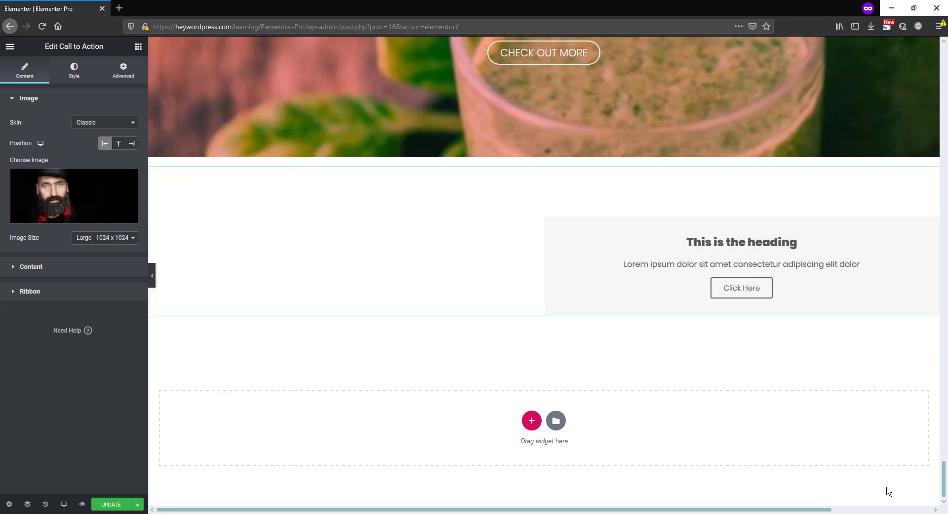
# Replace the widget's title with a "Hey!" greeting that introduces the person by name as a professional web developer
pyautogui.click(93, 267)
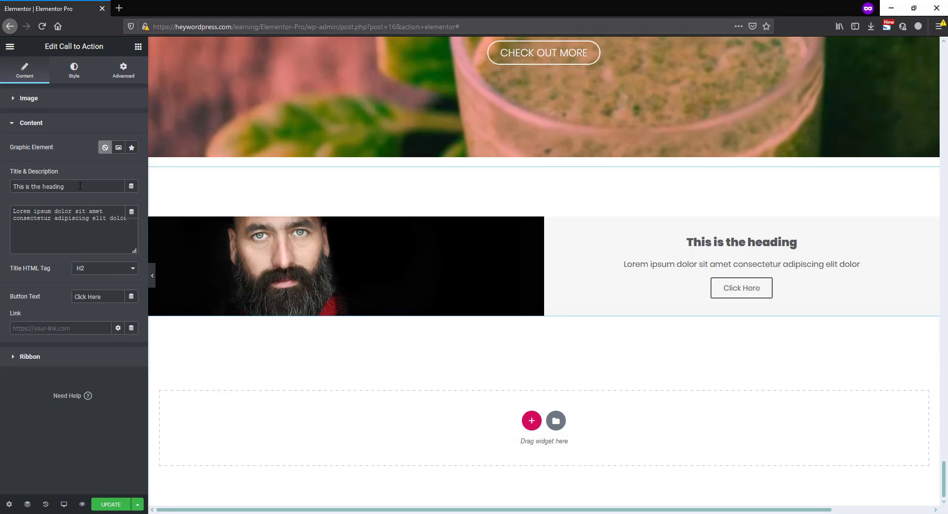
pyautogui.moveTo(80, 186); pyautogui.dragTo(2, 203)
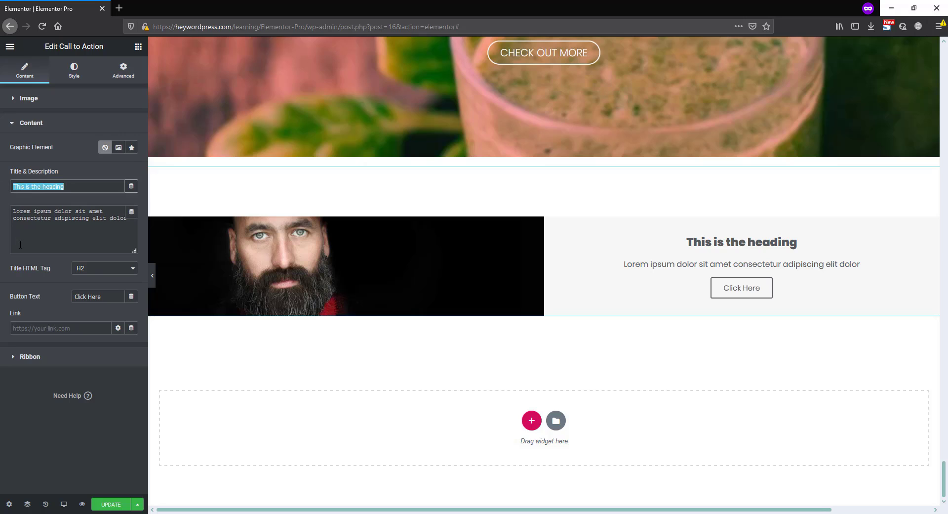
pyautogui.write('Hey')
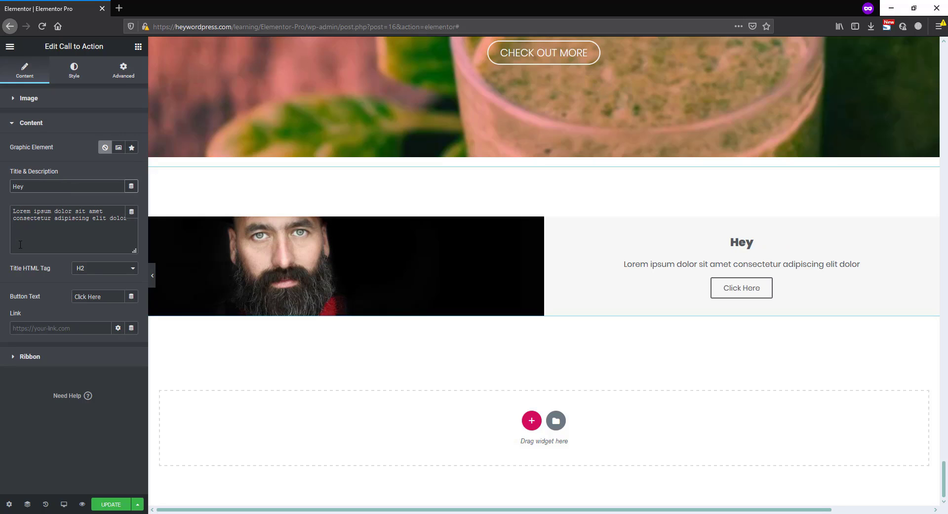
pyautogui.write("! I'am")
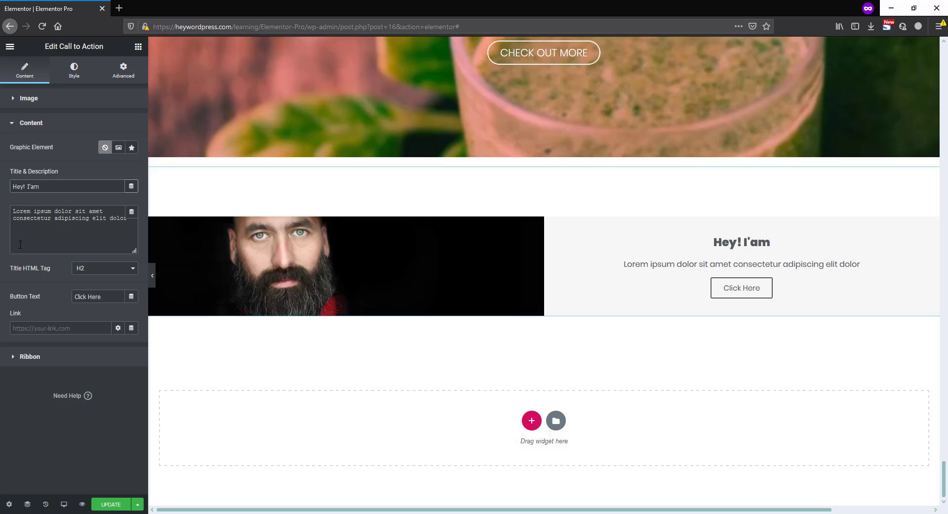
pyautogui.write(' Fahad')
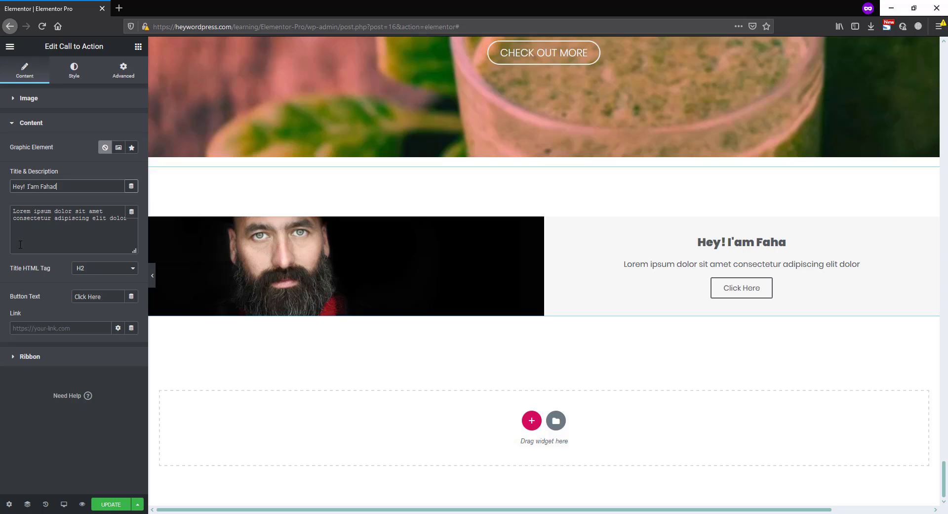
pyautogui.write(' peofessi')
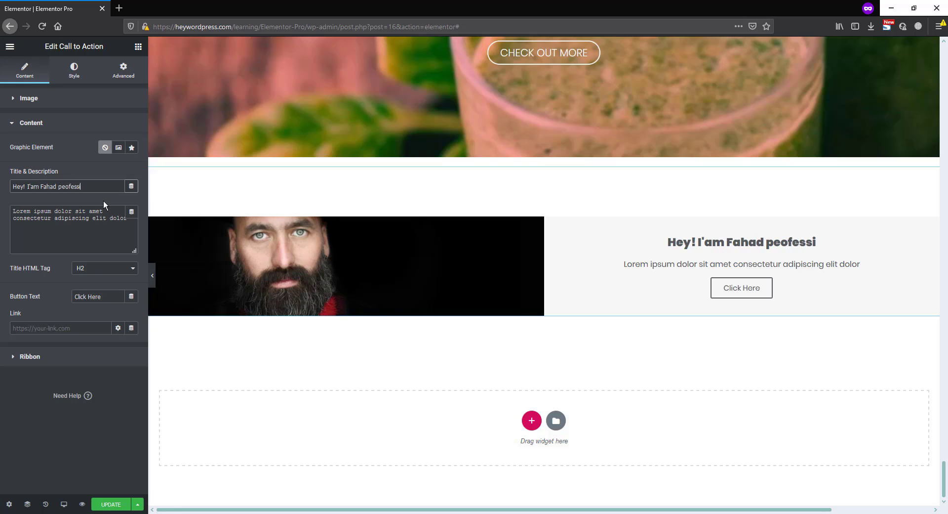
pyautogui.write('onal web')
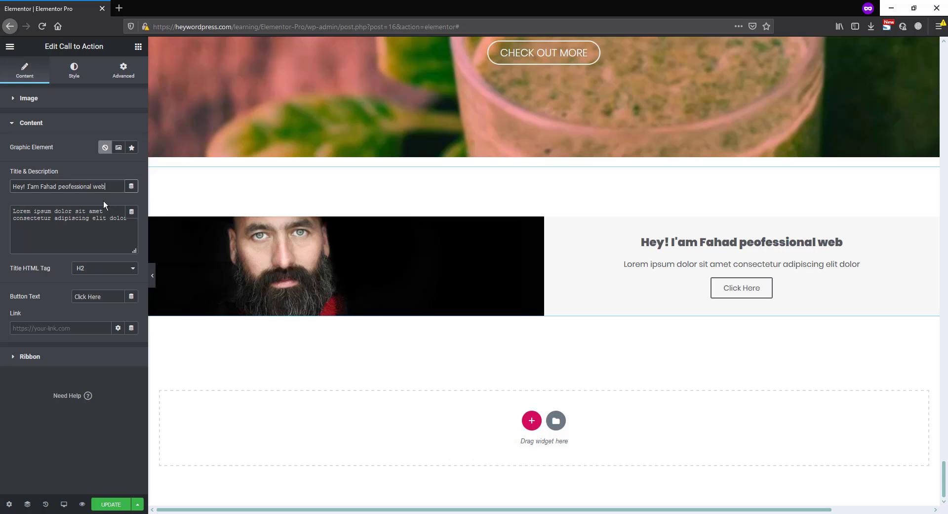
pyautogui.write(' developer')
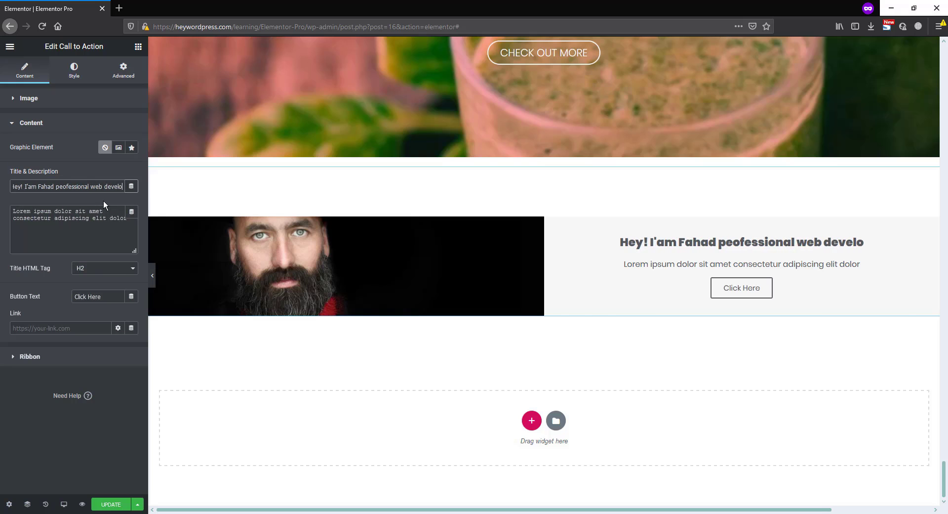
# Correct the spelling of "professional" in the title and break the lines after "Hey!" and after the person's name
pyautogui.click(723, 242)
pyautogui.press('BackSpace')
pyautogui.write('r')
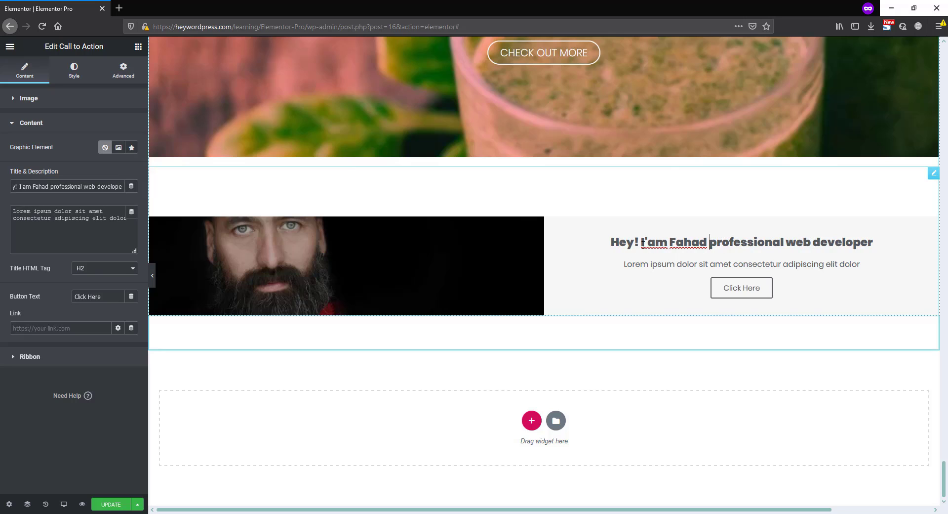
pyautogui.press('Return')
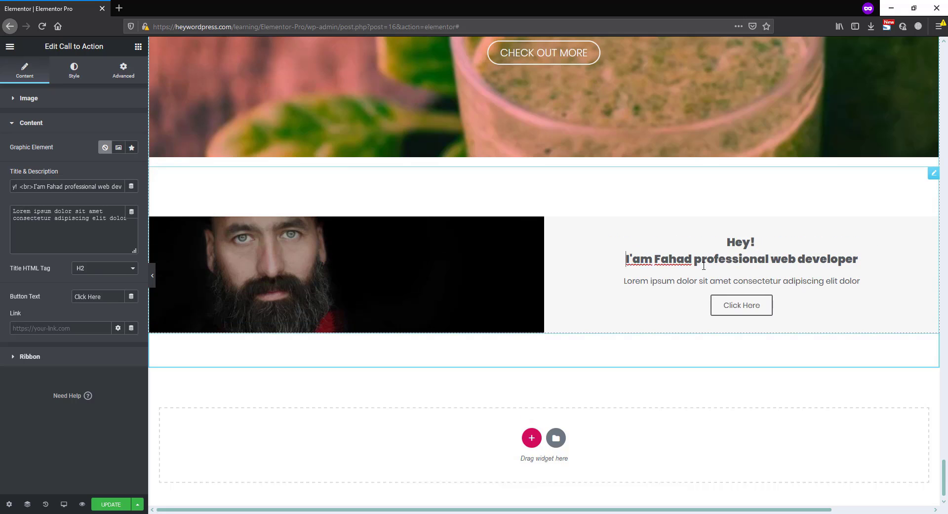
pyautogui.press('Return')
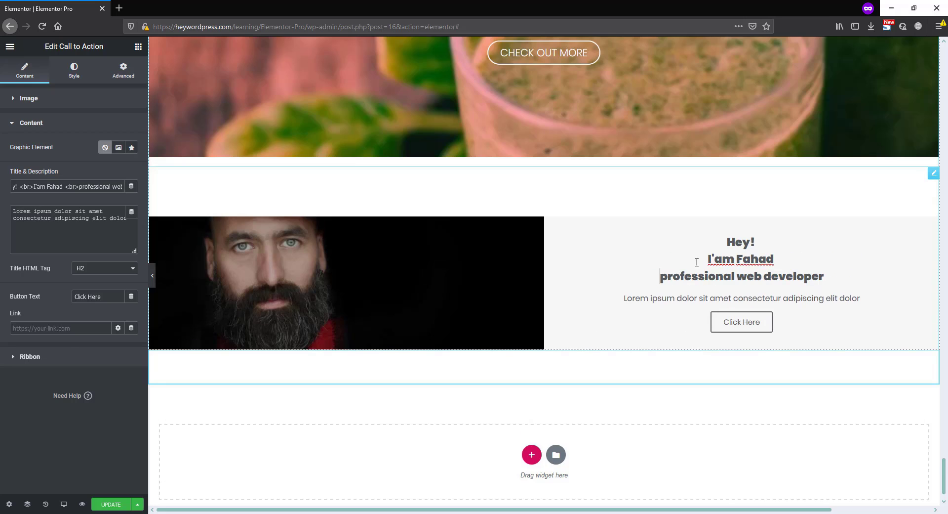
pyautogui.tripleClick(80, 296)
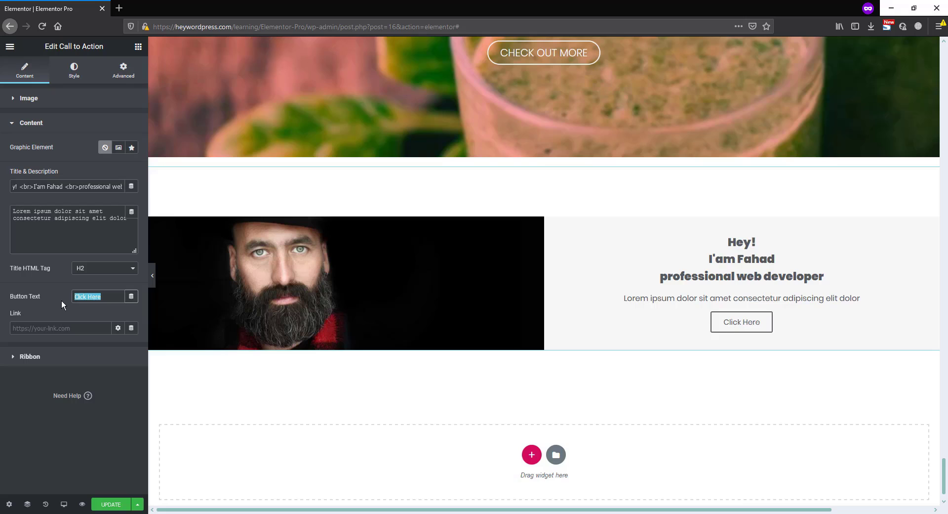
pyautogui.write('Contact with me')
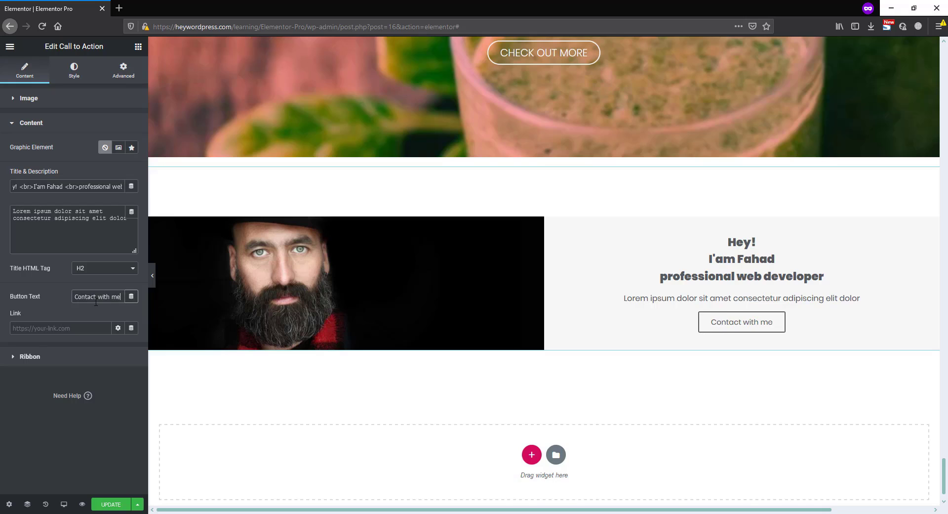
pyautogui.click(39, 329)
pyautogui.write('https://heywordpress.com/')
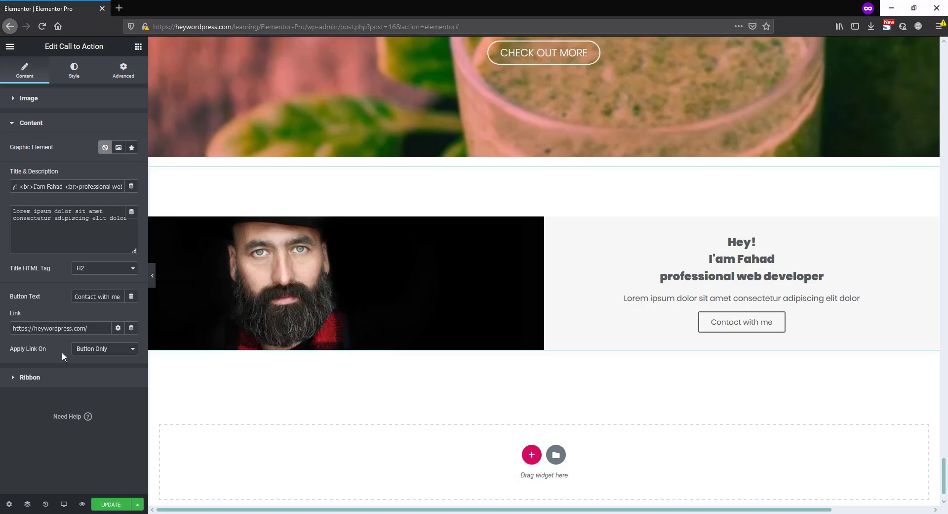
# Try applying the link to Whole Box and restore it to Button Only
pyautogui.click(118, 350)
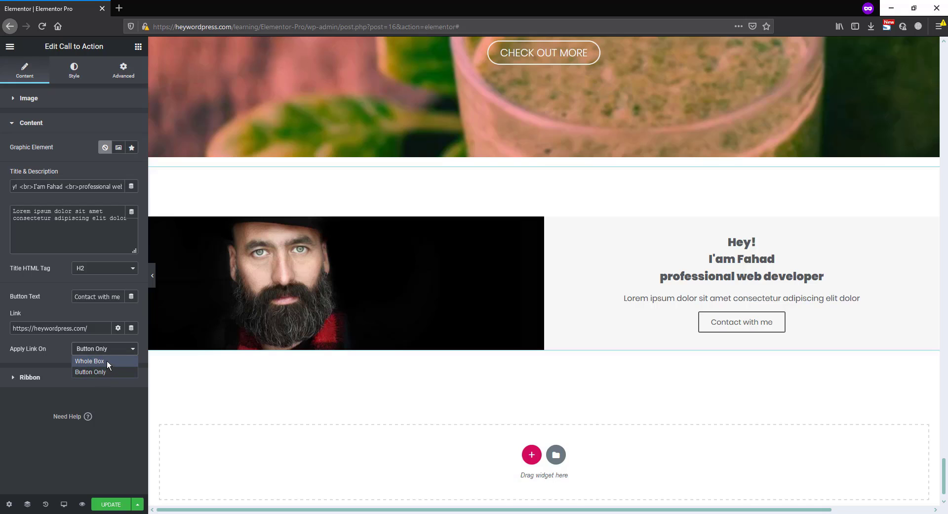
pyautogui.click(106, 361)
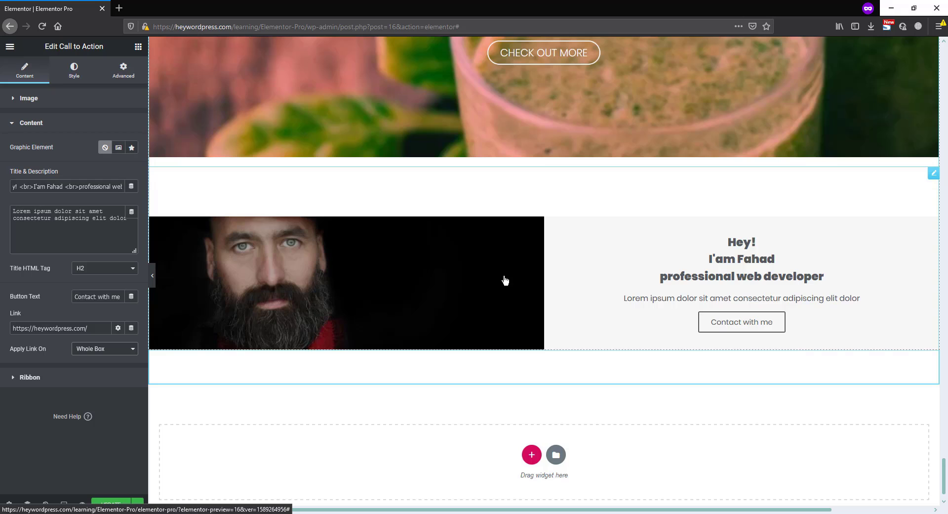
pyautogui.click(105, 349)
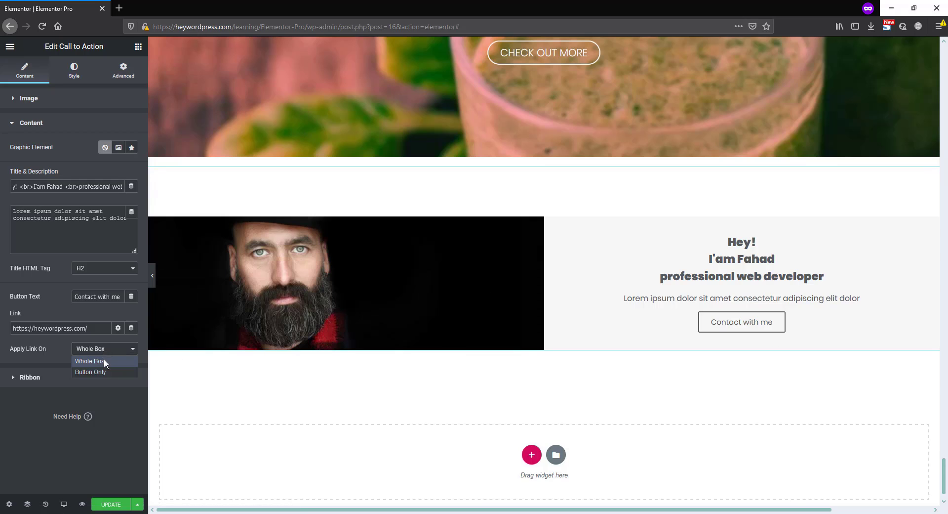
pyautogui.click(105, 371)
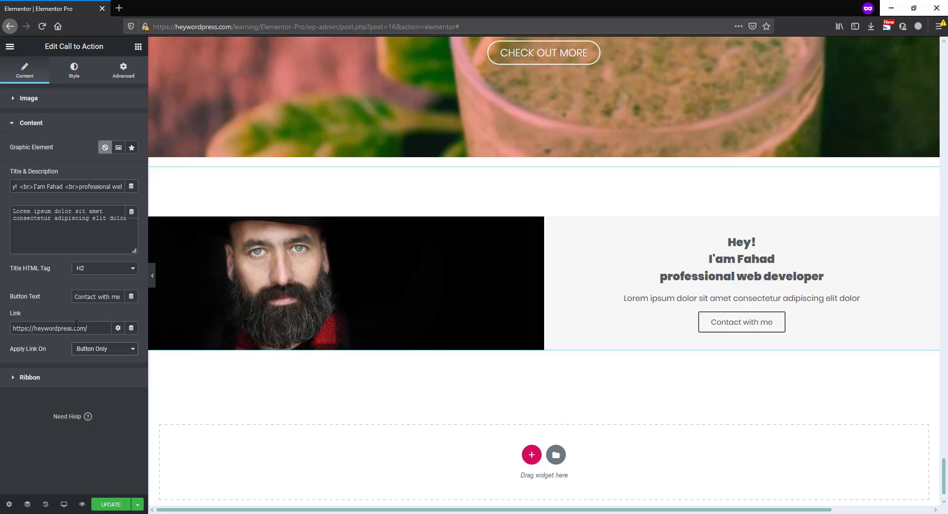
# Set the widget's image height to 500 px and align the box content to the left
pyautogui.click(70, 74)
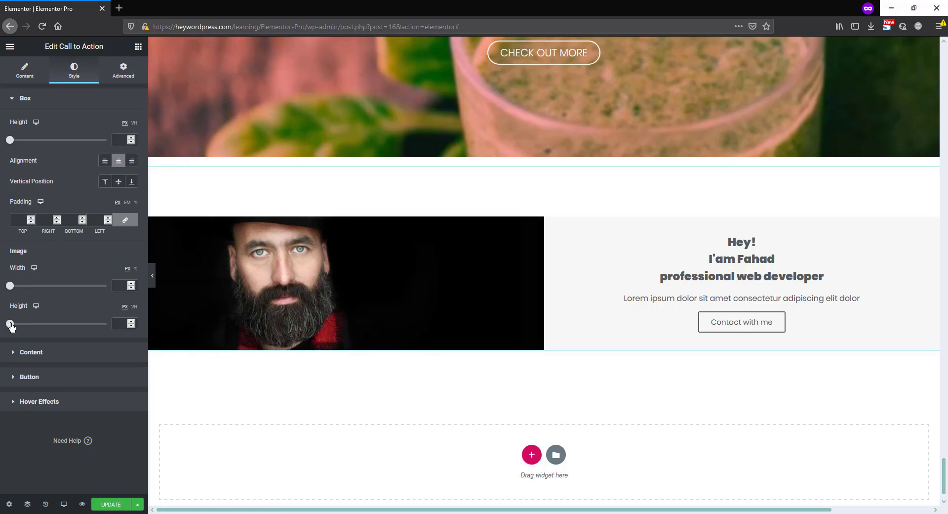
pyautogui.moveTo(11, 325); pyautogui.dragTo(115, 326)
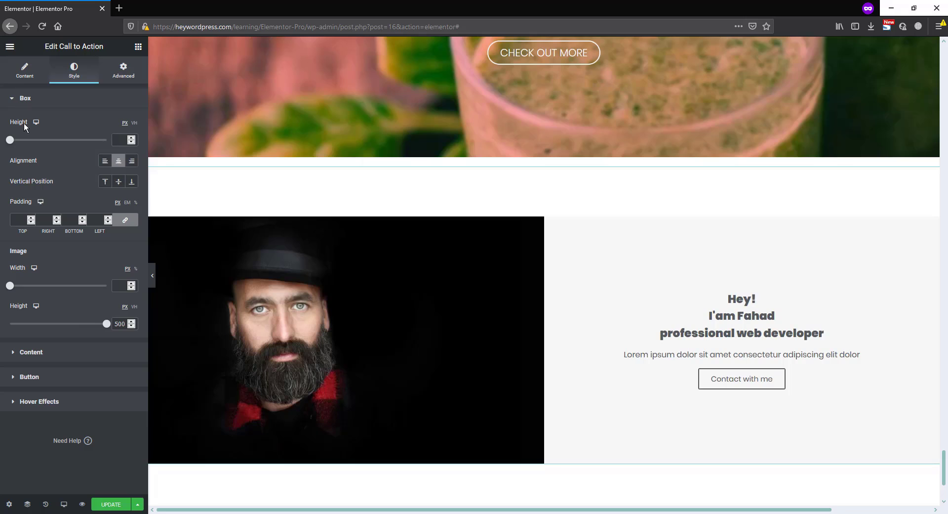
pyautogui.click(105, 162)
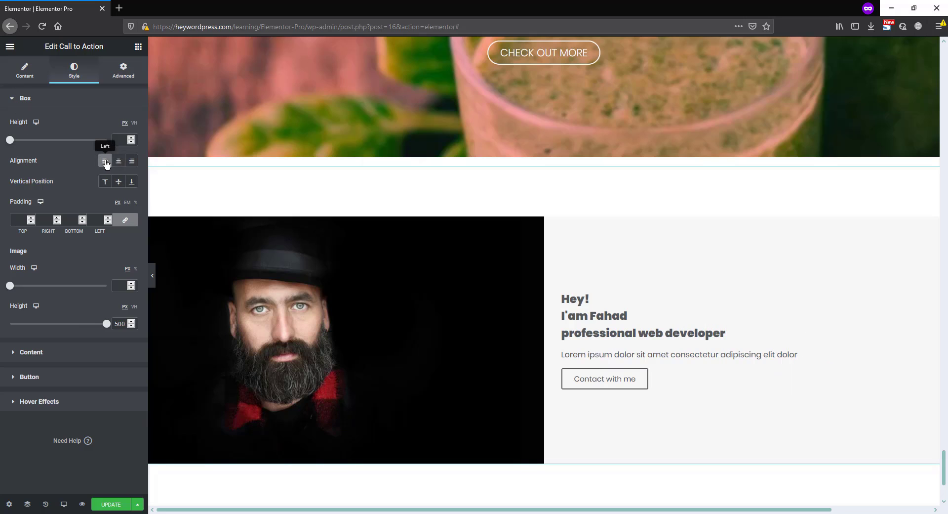
# Set the content's normal background color to black (#000000)
pyautogui.click(57, 352)
pyautogui.click(119, 342)
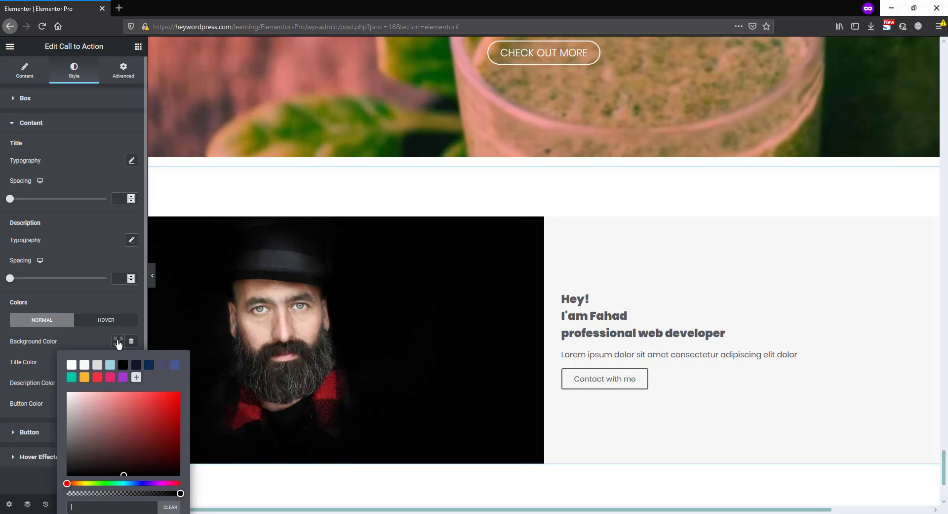
pyautogui.click(123, 365)
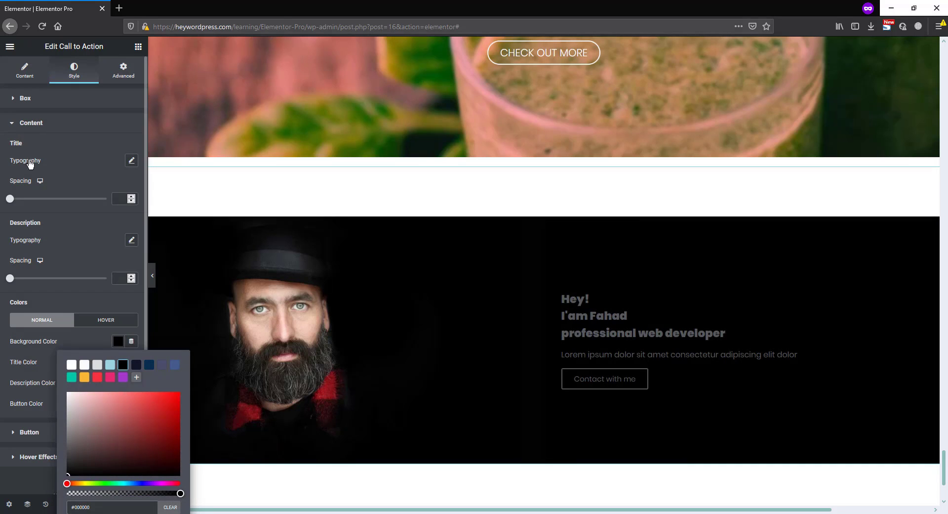
# Set the title typography to size 40 px, line height 1.2 em and weight 200
pyautogui.click(132, 161)
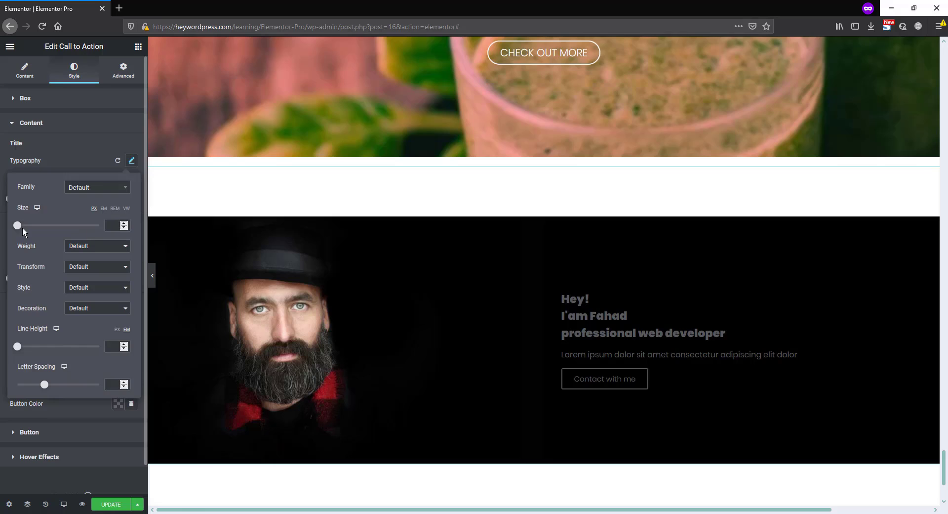
pyautogui.moveTo(20, 227); pyautogui.dragTo(37, 228)
pyautogui.click(123, 228)
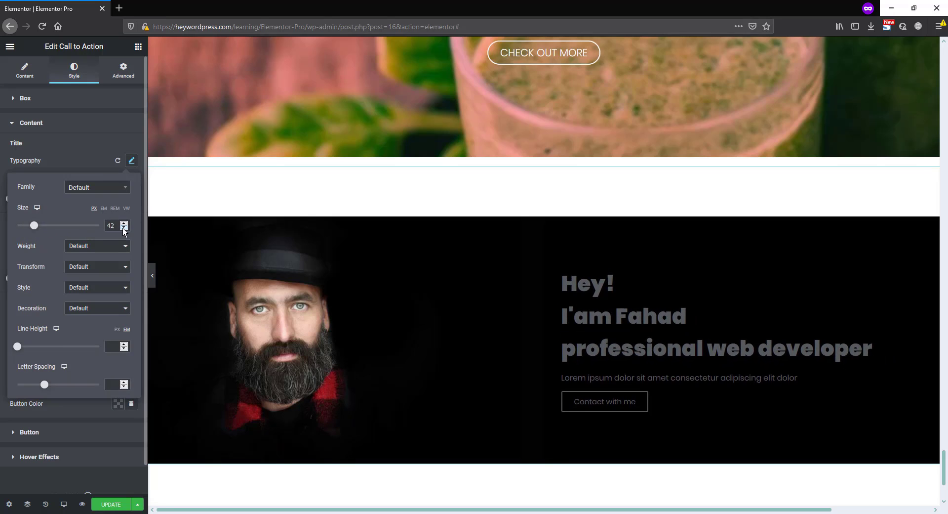
pyautogui.click(123, 228)
pyautogui.click(123, 227)
pyautogui.click(123, 228)
pyautogui.moveTo(17, 346); pyautogui.dragTo(27, 351)
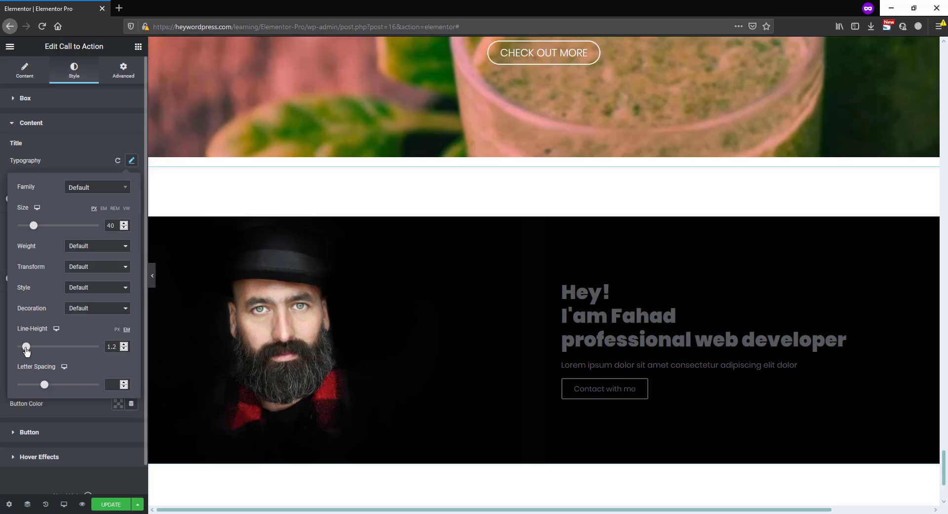
pyautogui.click(82, 250)
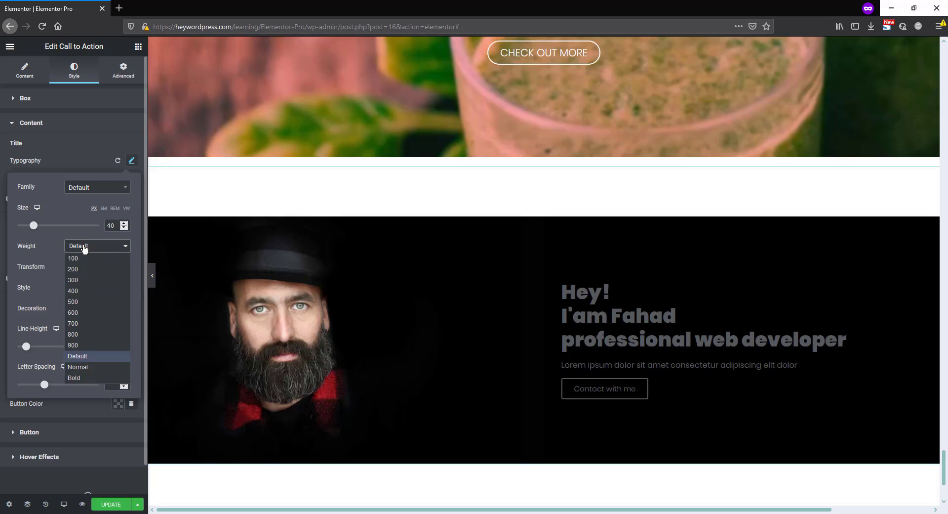
pyautogui.click(83, 269)
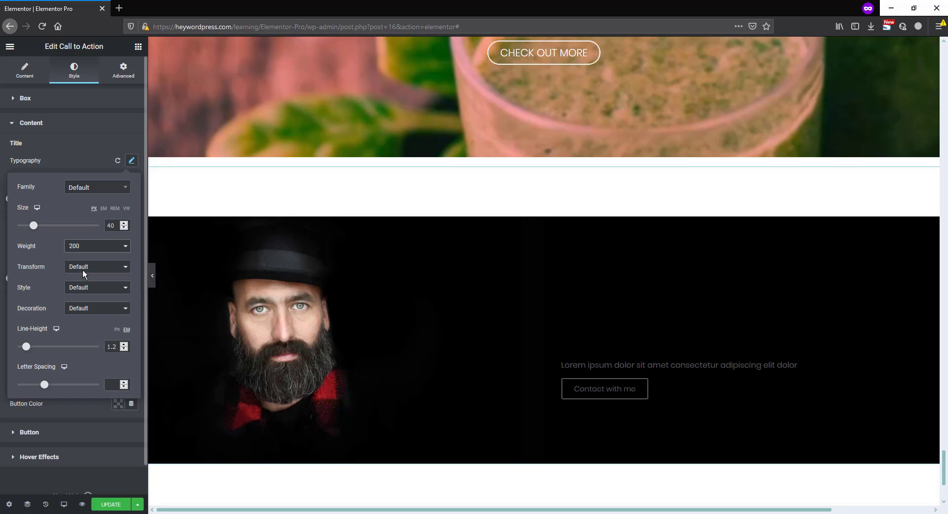
pyautogui.click(84, 156)
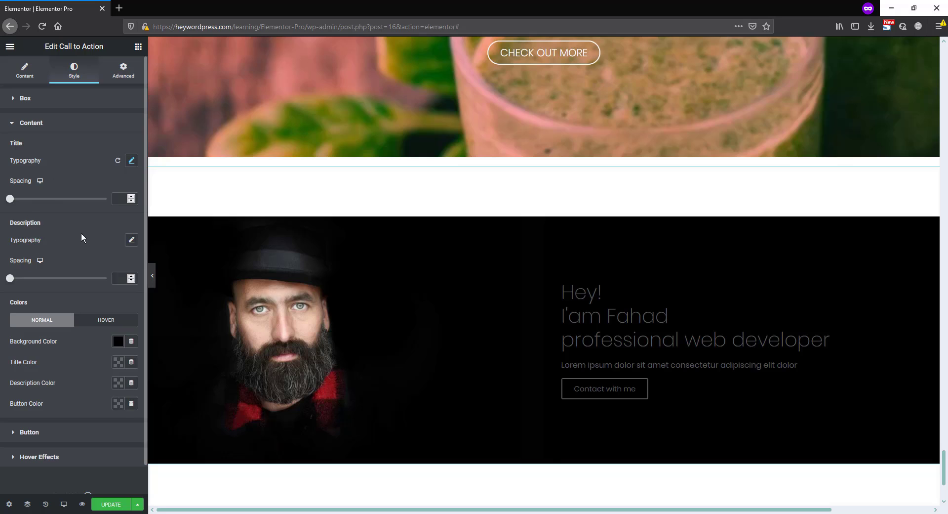
# Set the description typography to uppercase with weight 300 and letter spacing 2
pyautogui.click(132, 241)
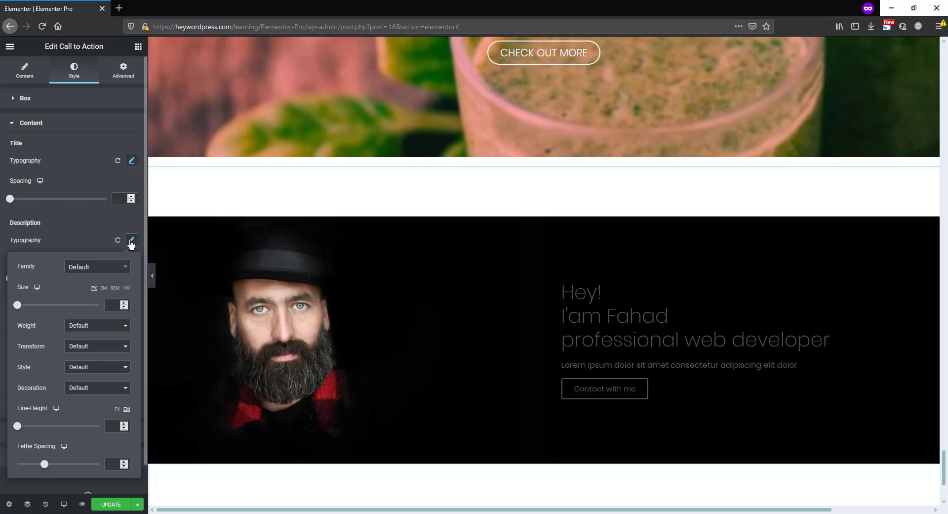
pyautogui.click(80, 349)
pyautogui.click(81, 369)
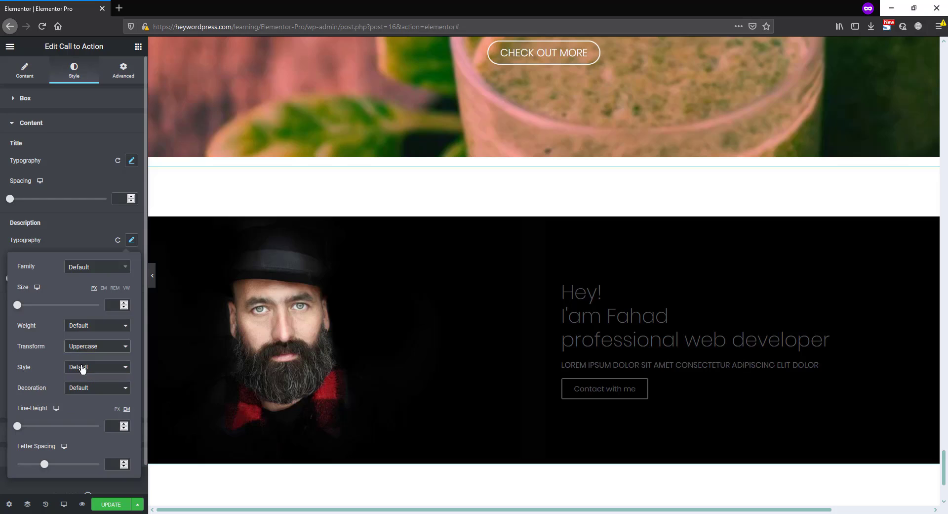
pyautogui.click(79, 325)
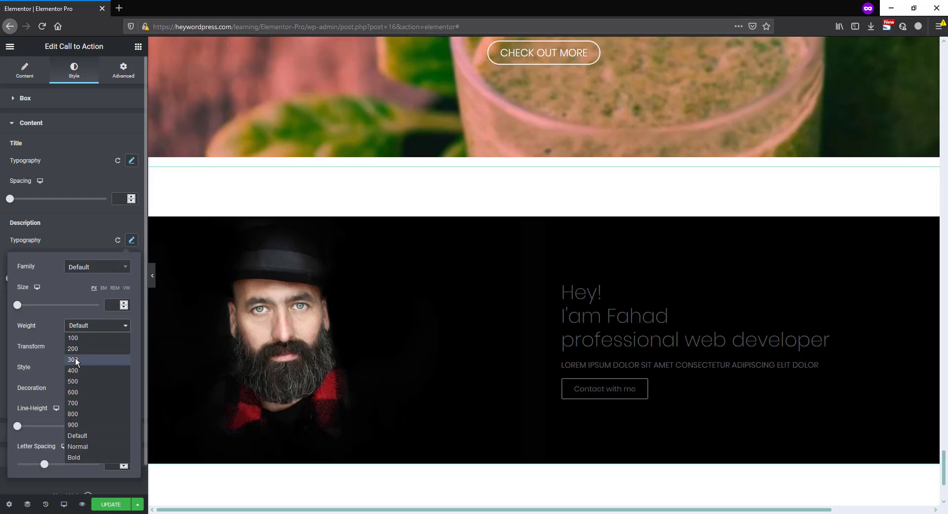
pyautogui.press('Escape')
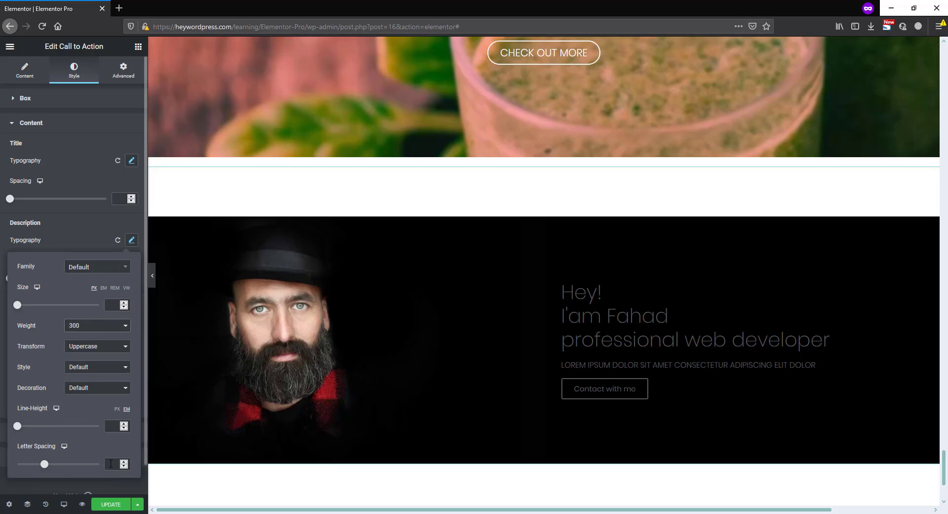
pyautogui.write('2')
# Make the words "web developer" in the widget's title bold
pyautogui.click(781, 339)
pyautogui.moveTo(831, 341); pyautogui.dragTo(684, 341)
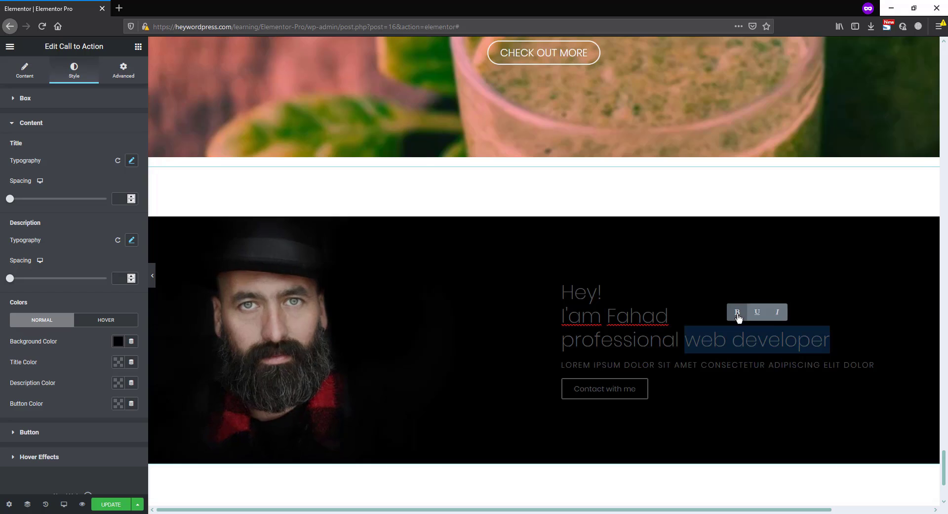
pyautogui.click(737, 314)
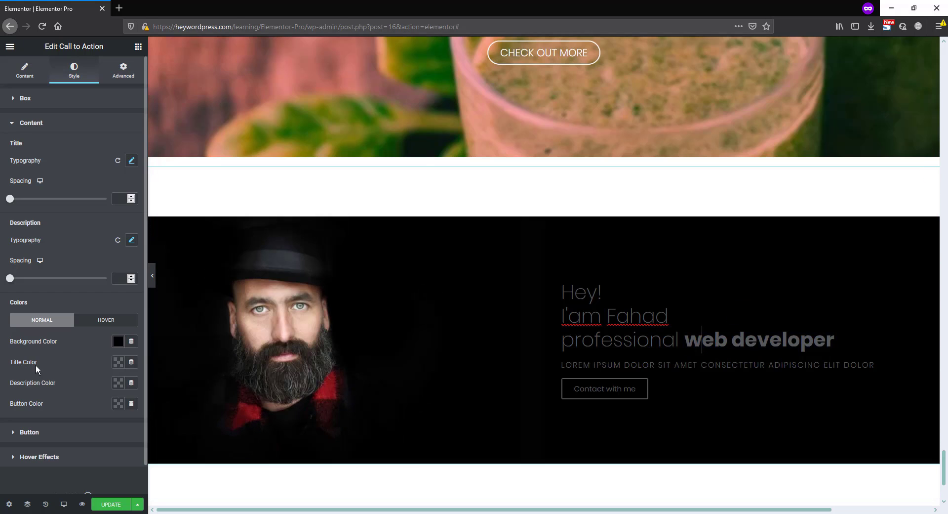
# Set the normal title and description colors to white (#FFFFFF)
pyautogui.click(118, 362)
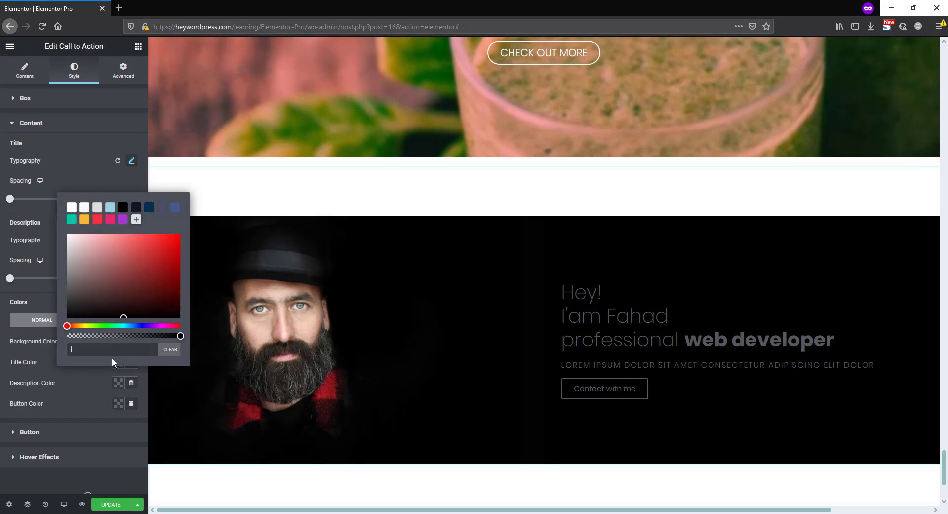
pyautogui.click(72, 207)
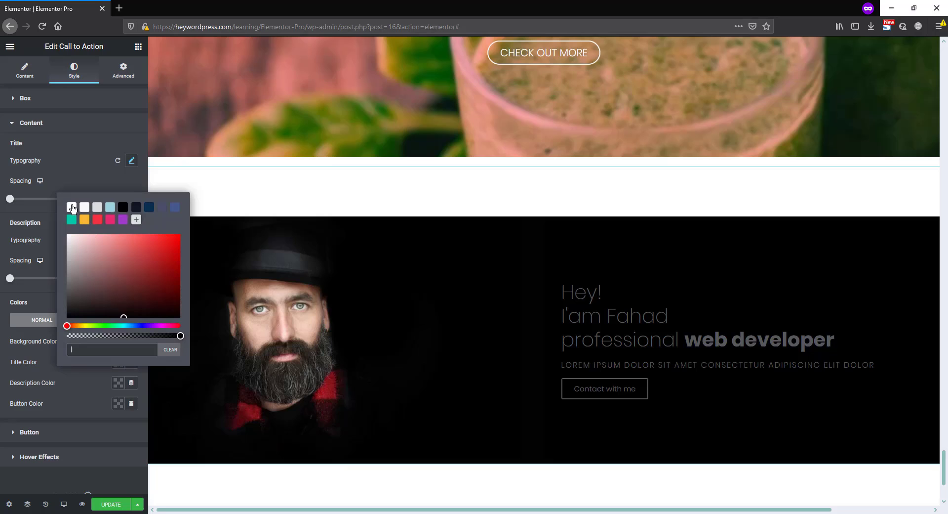
pyautogui.click(50, 238)
pyautogui.click(118, 382)
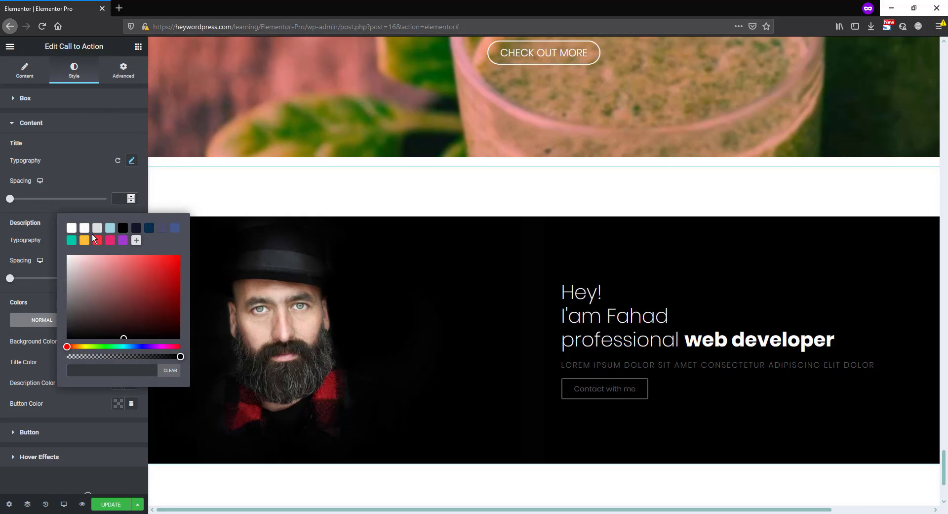
pyautogui.click(71, 228)
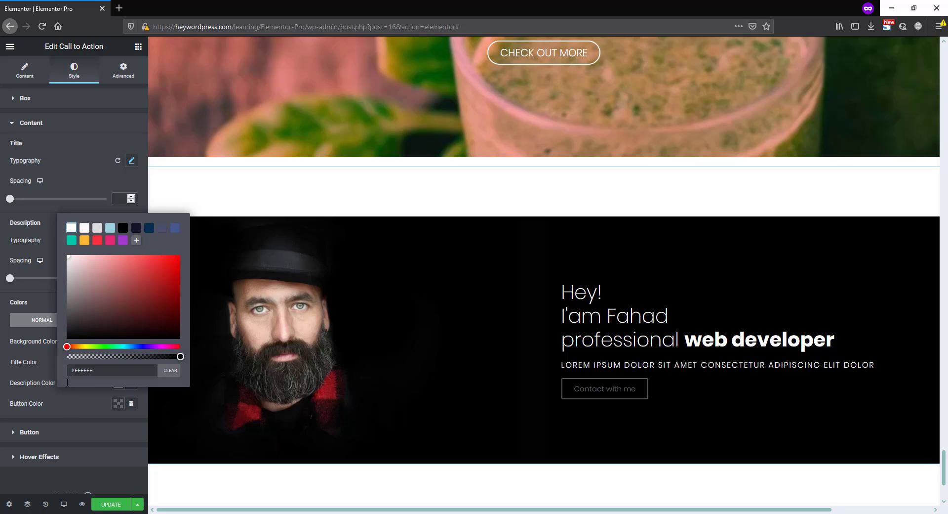
pyautogui.click(61, 404)
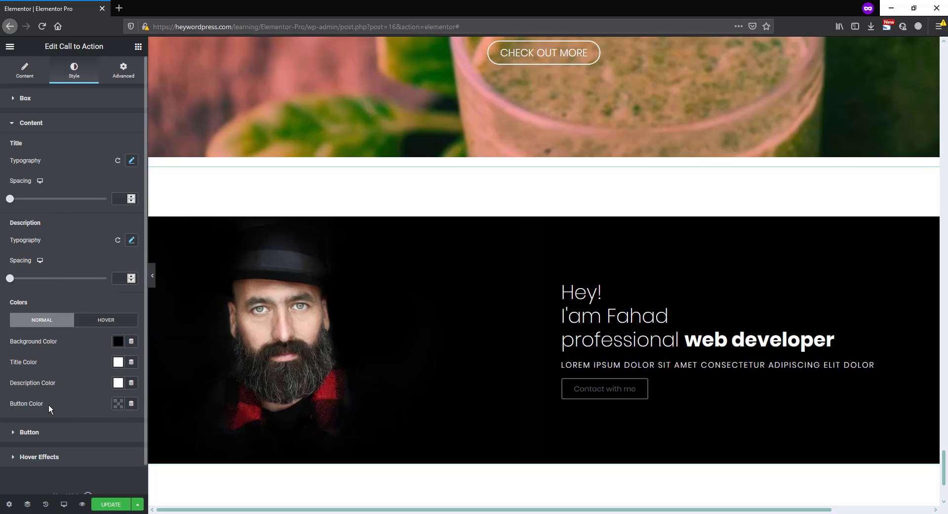
# Set the content's normal button color to the saved teal
pyautogui.click(118, 403)
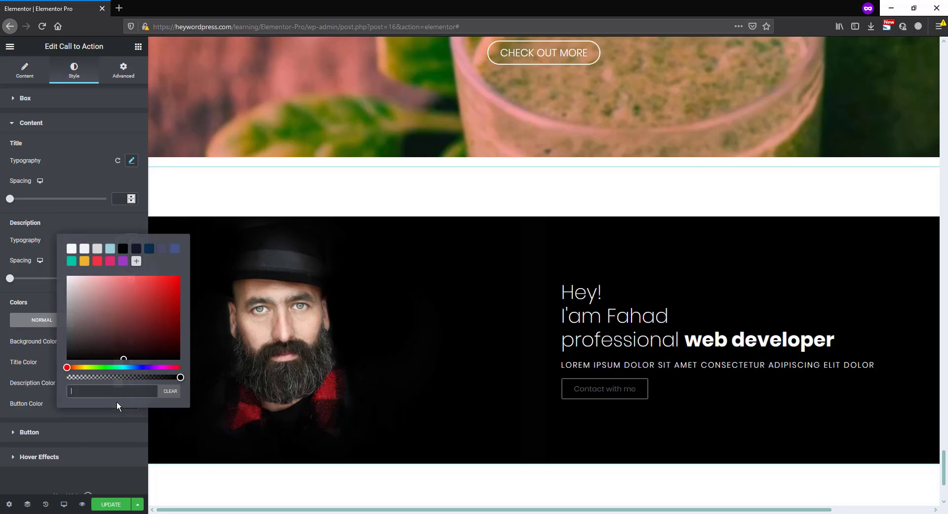
pyautogui.click(72, 262)
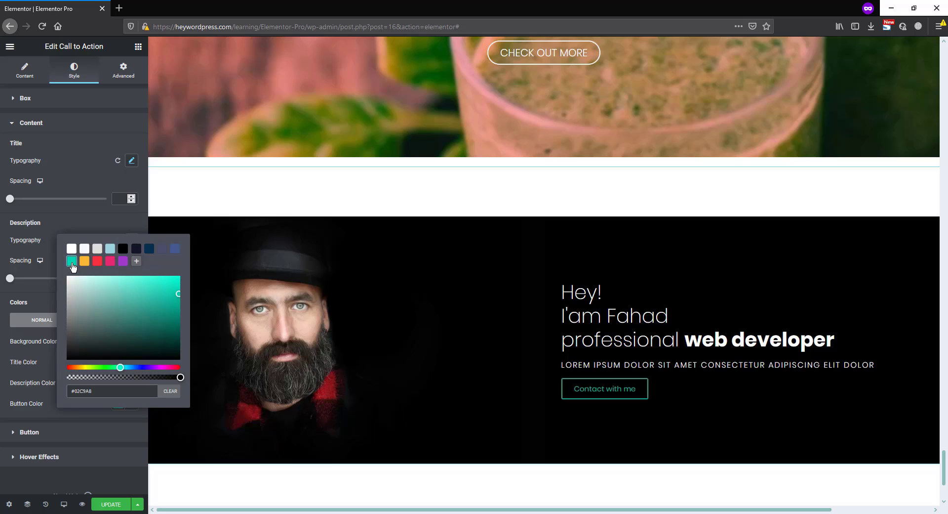
pyautogui.click(46, 390)
# Set the button typography to weight 300, uppercase and letter spacing 2
pyautogui.click(45, 433)
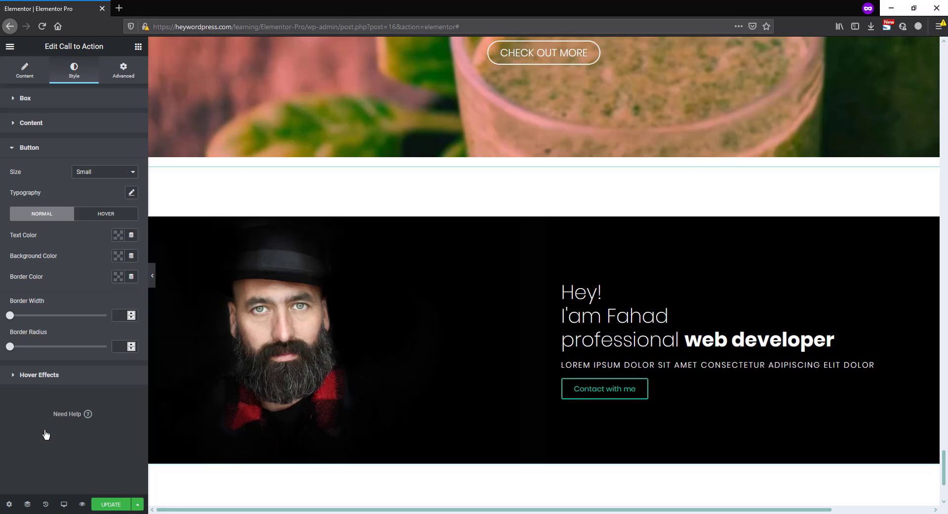
pyautogui.click(131, 192)
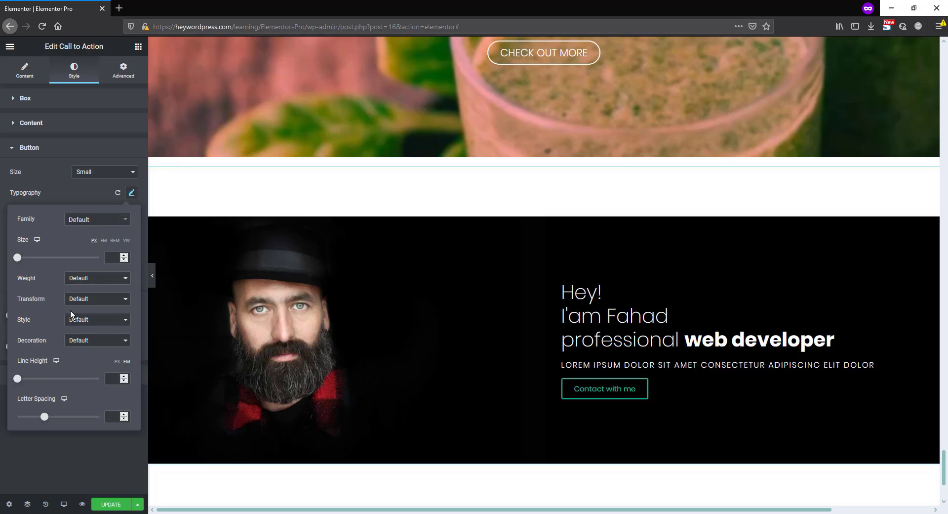
pyautogui.click(80, 279)
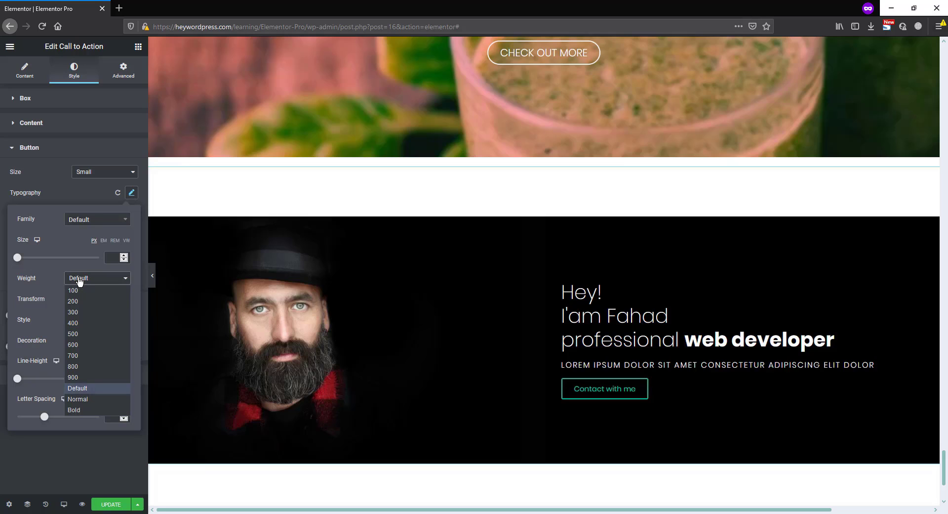
pyautogui.click(76, 311)
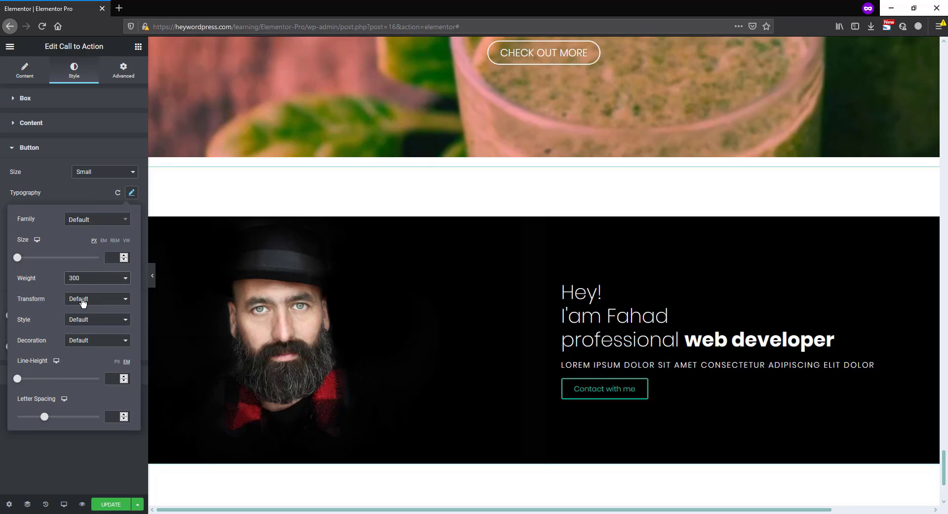
pyautogui.click(77, 301)
pyautogui.click(84, 322)
pyautogui.write('2')
pyautogui.click(96, 447)
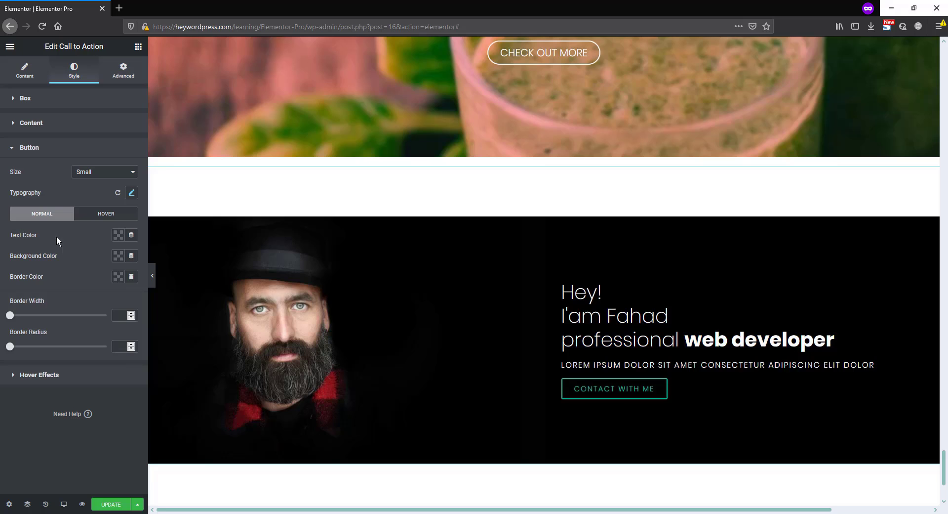
# Give the button white text and a teal background in its normal state
pyautogui.click(117, 235)
pyautogui.click(71, 258)
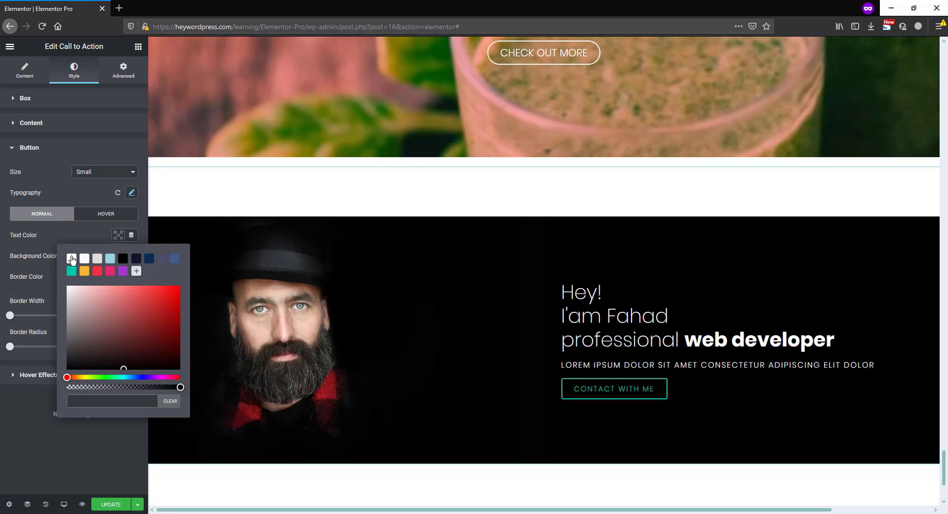
pyautogui.click(77, 239)
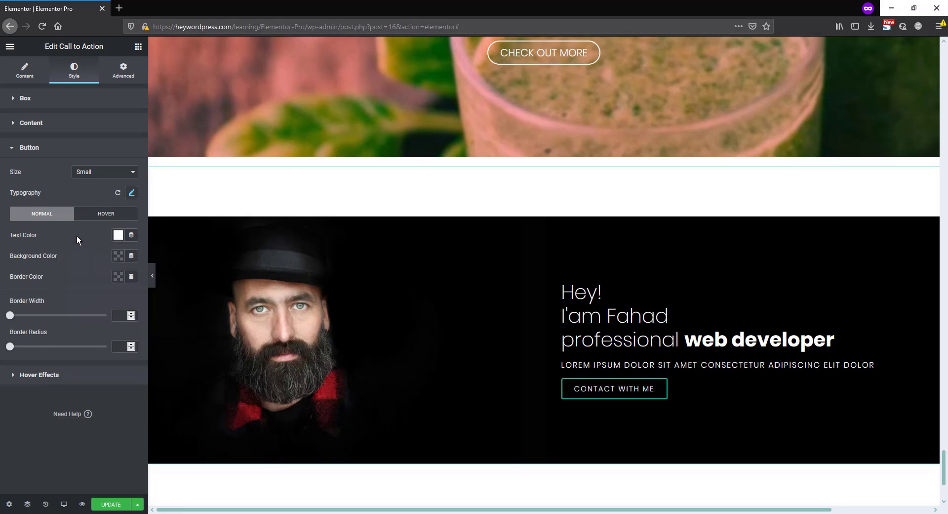
pyautogui.click(118, 257)
pyautogui.click(71, 291)
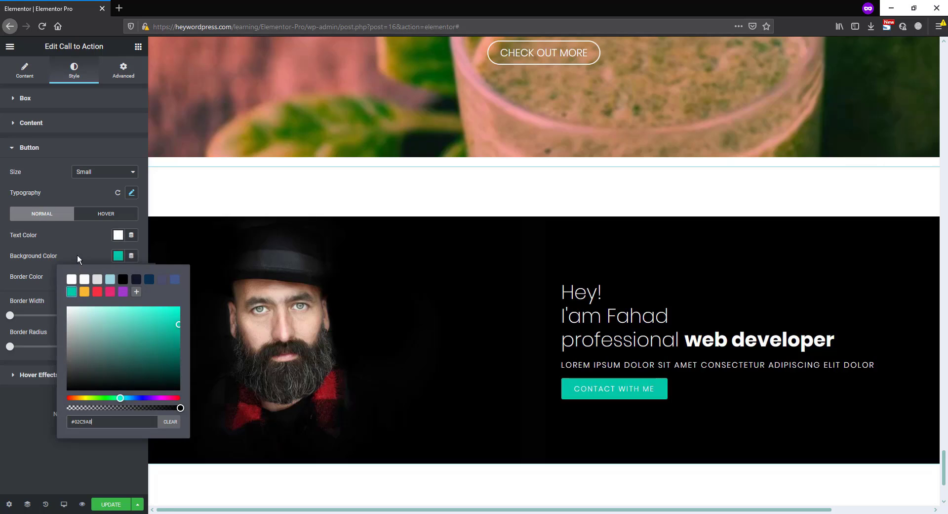
pyautogui.click(77, 256)
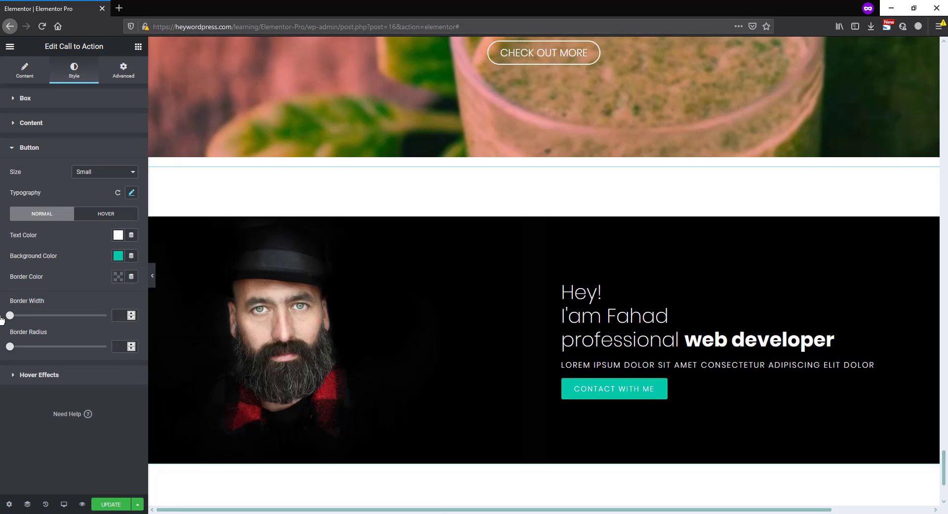
# Set the button's border width to 0 and its border radius to 3
pyautogui.click(117, 315)
pyautogui.write('0')
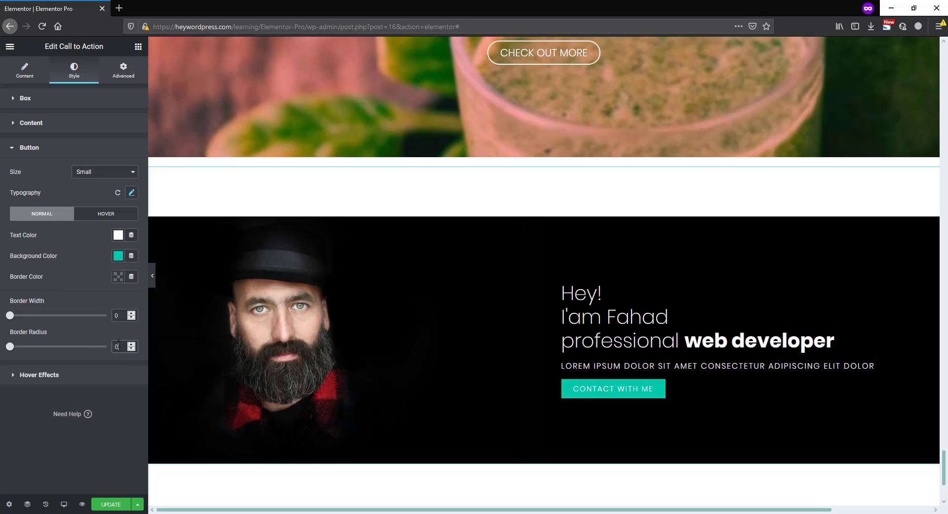
pyautogui.click(116, 346)
pyautogui.write('3')
# Set the button's hover background color to the saved red
pyautogui.click(105, 213)
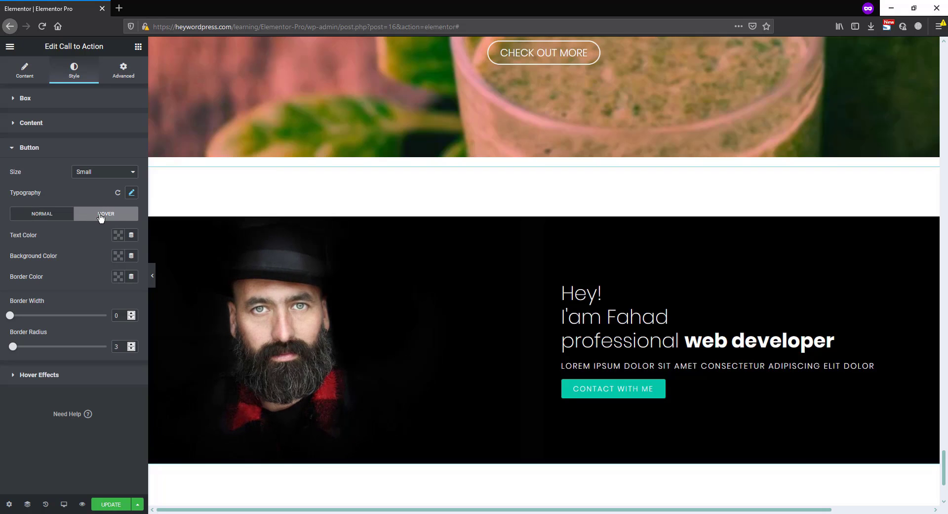
pyautogui.click(118, 256)
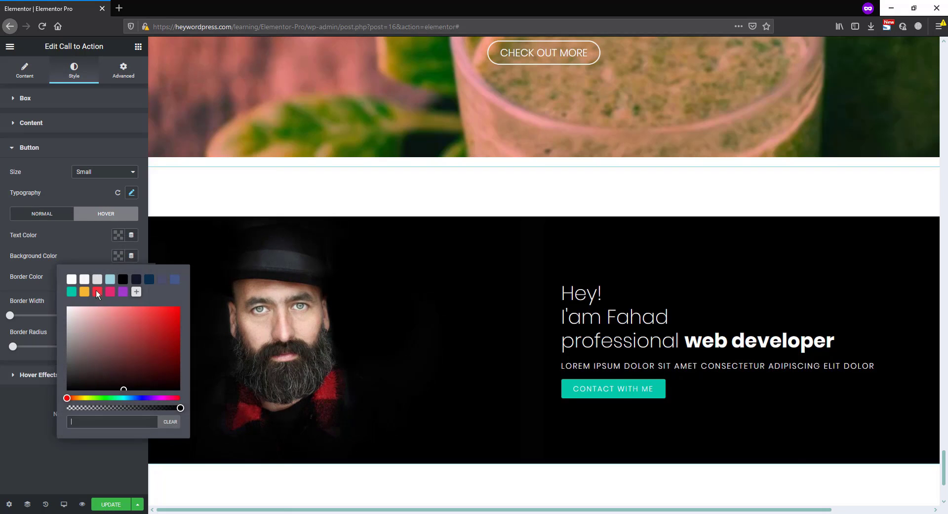
pyautogui.click(98, 292)
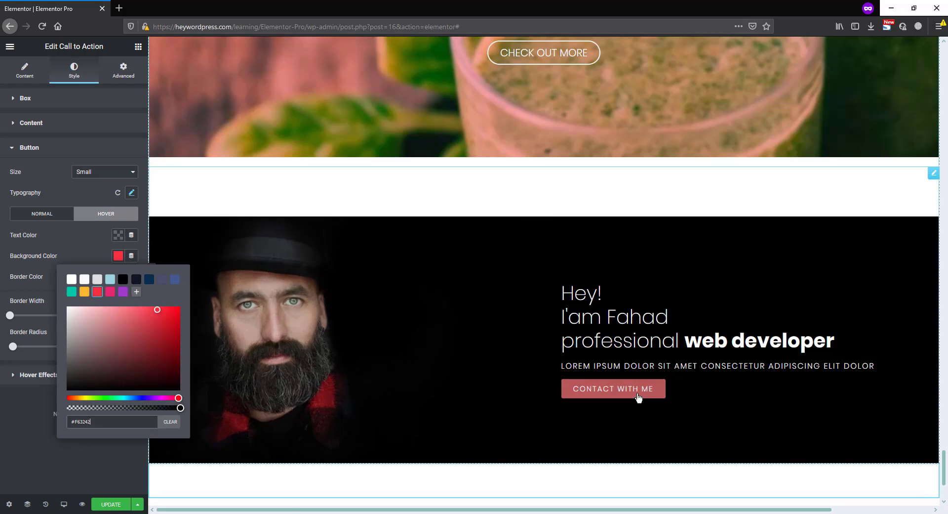
pyautogui.click(88, 239)
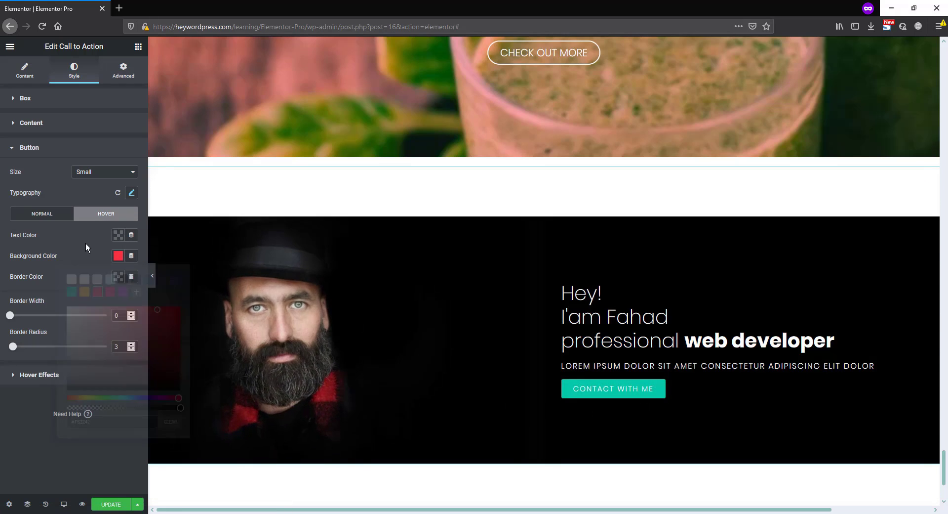
# Change the widget's hover animation to Move Up and check the effect on the portrait
pyautogui.click(63, 377)
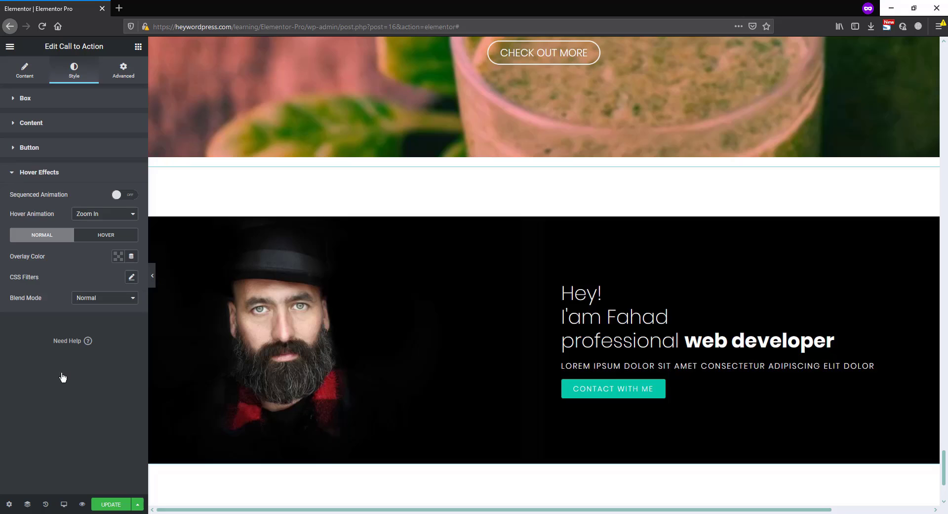
pyautogui.click(99, 218)
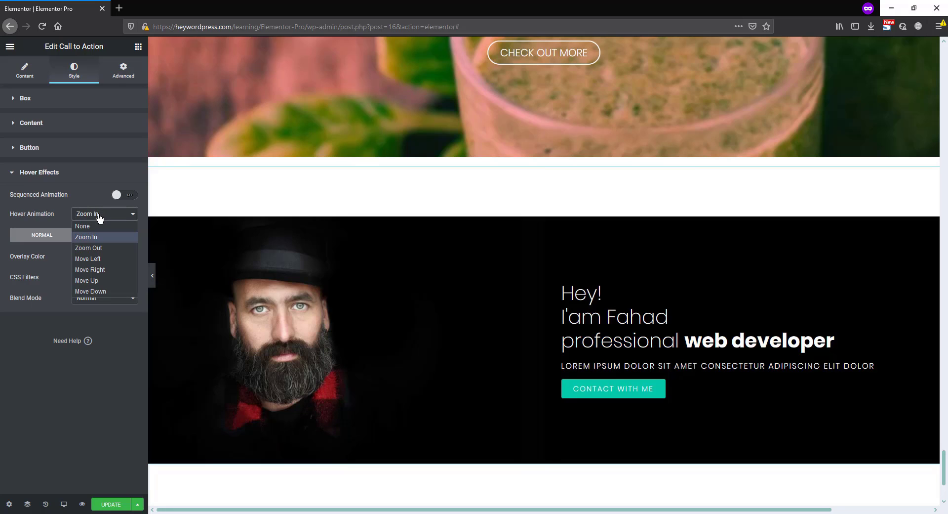
pyautogui.click(96, 280)
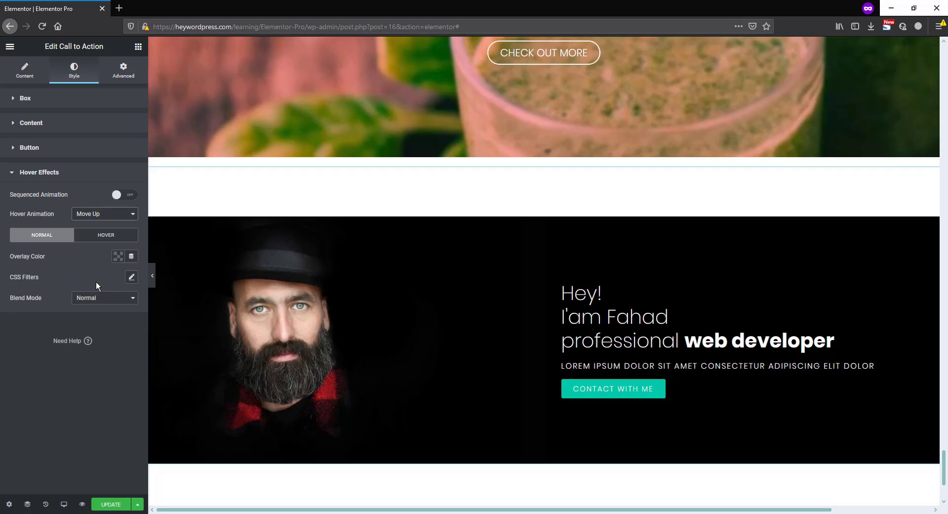
pyautogui.scroll(-3, 377, 484)
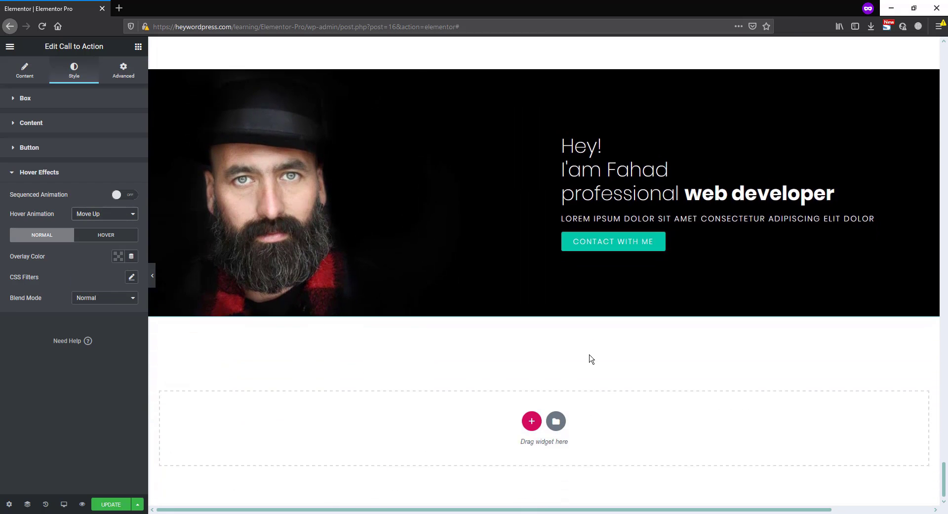
pyautogui.scroll(1, 506, 207)
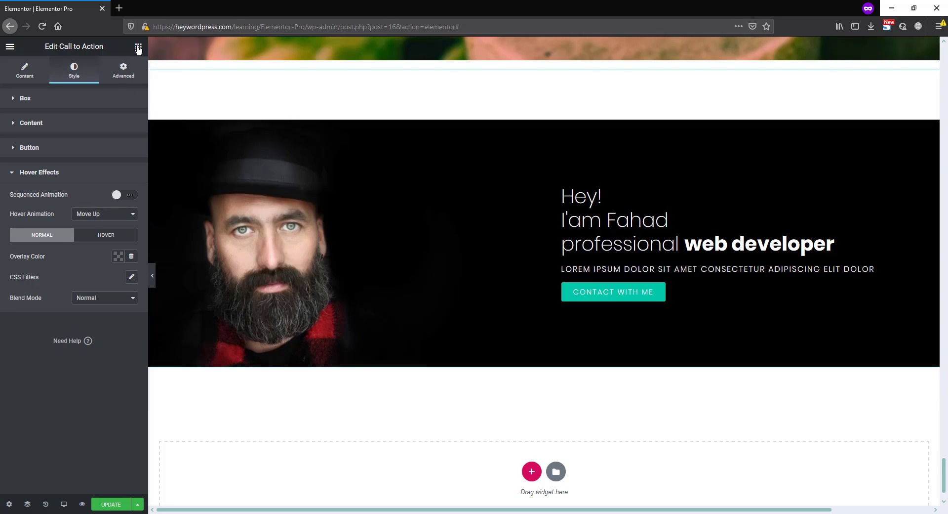
# Search the widgets for "call" and add another Call to Action widget below the portrait one
pyautogui.click(138, 48)
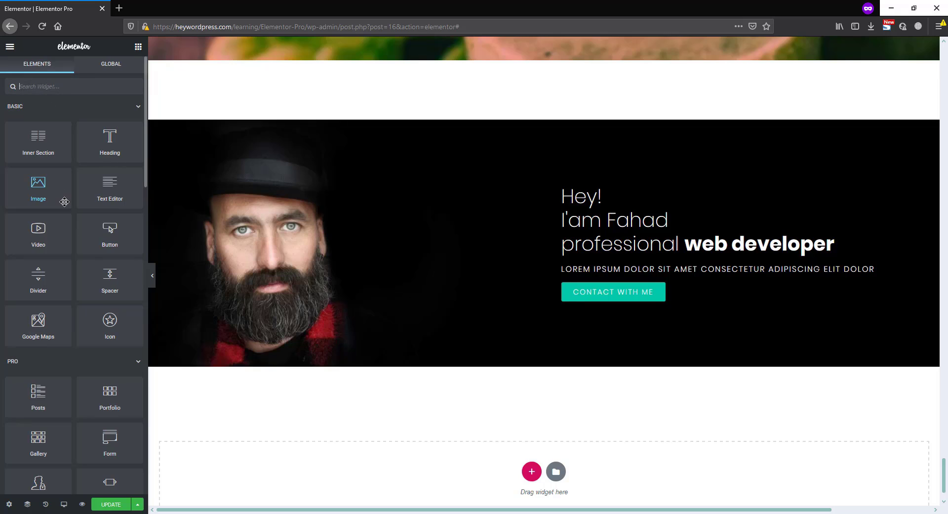
pyautogui.write('call')
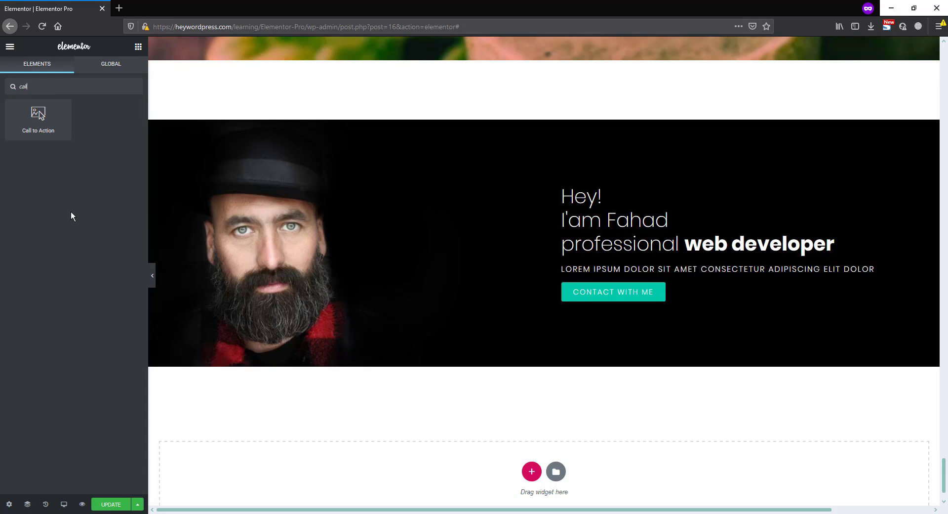
pyautogui.moveTo(38, 115); pyautogui.dragTo(522, 371)
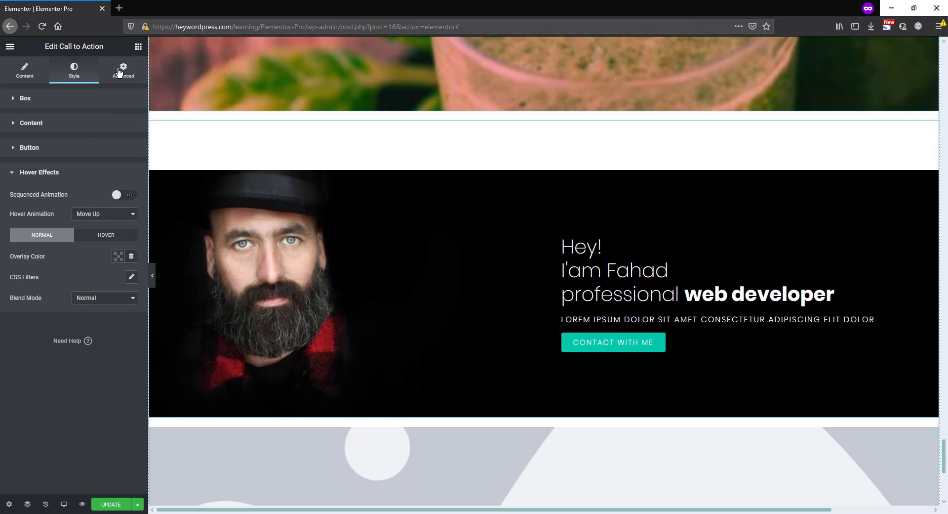
# Set the bottom margin of the black portrait widget to 100 px
pyautogui.click(123, 70)
pyautogui.click(71, 142)
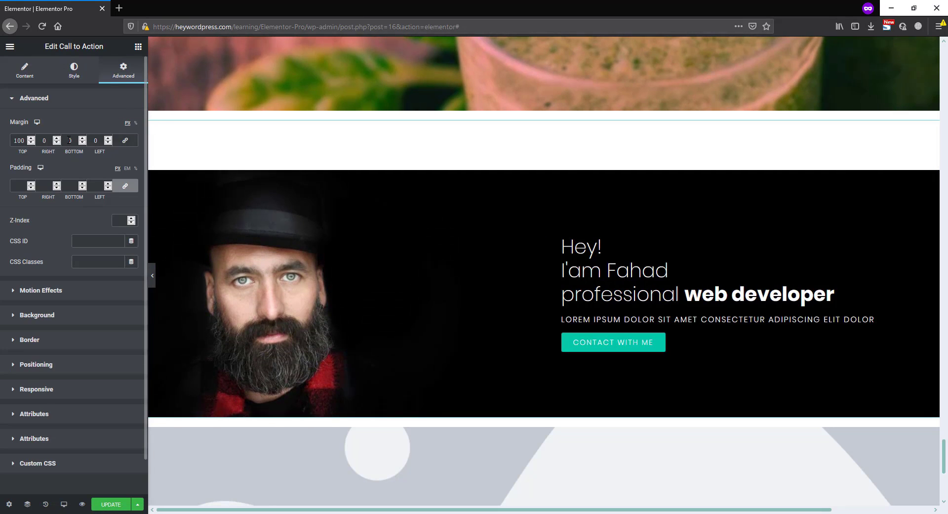
pyautogui.write('100')
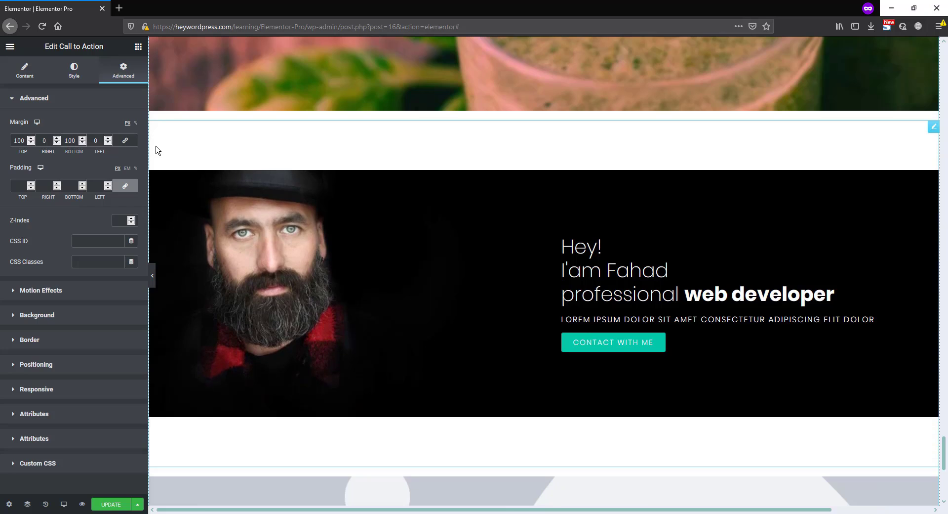
# Open the newly added Call to Action widget for editing and place its image left of the content
pyautogui.scroll(-4, 470, 276)
pyautogui.scroll(-1, 472, 278)
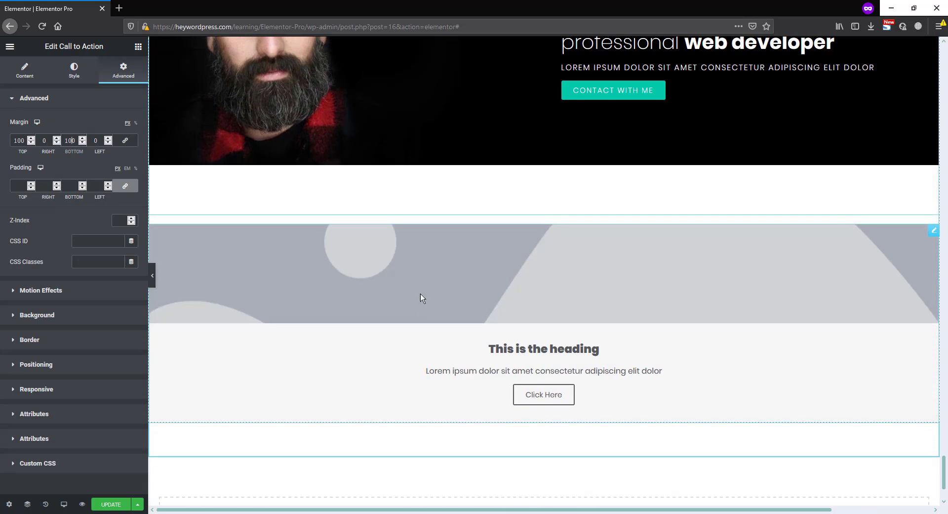
pyautogui.click(932, 231)
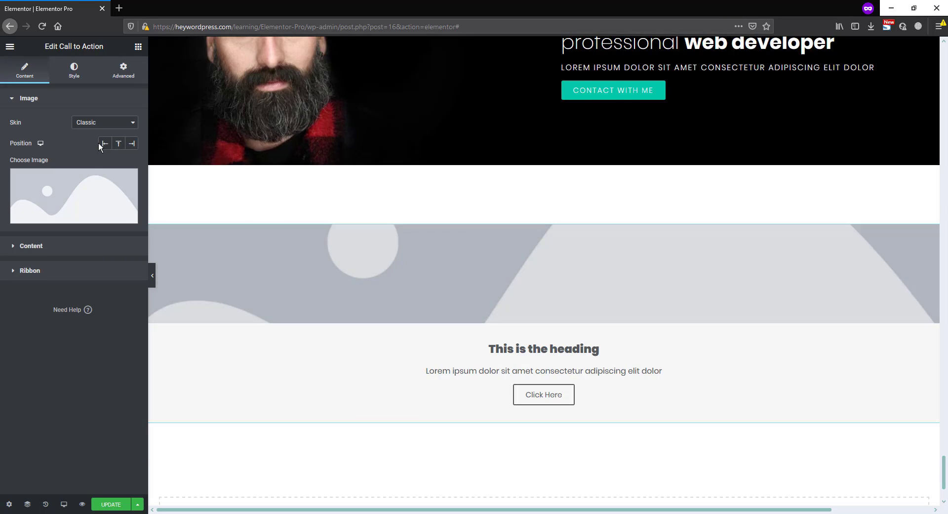
pyautogui.click(105, 143)
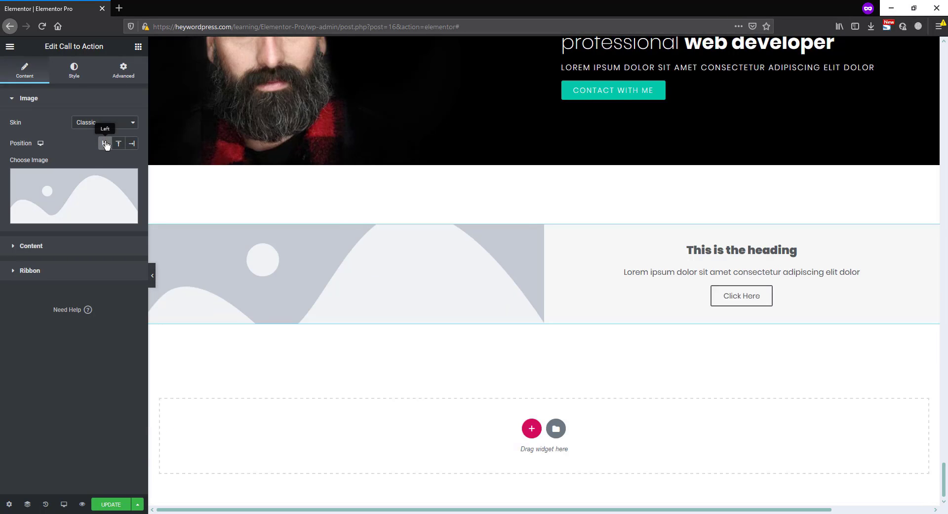
# Change the new widget's title to "Web Design" and its button text to "Contact with us"
pyautogui.click(54, 246)
pyautogui.moveTo(72, 185); pyautogui.dragTo(11, 186)
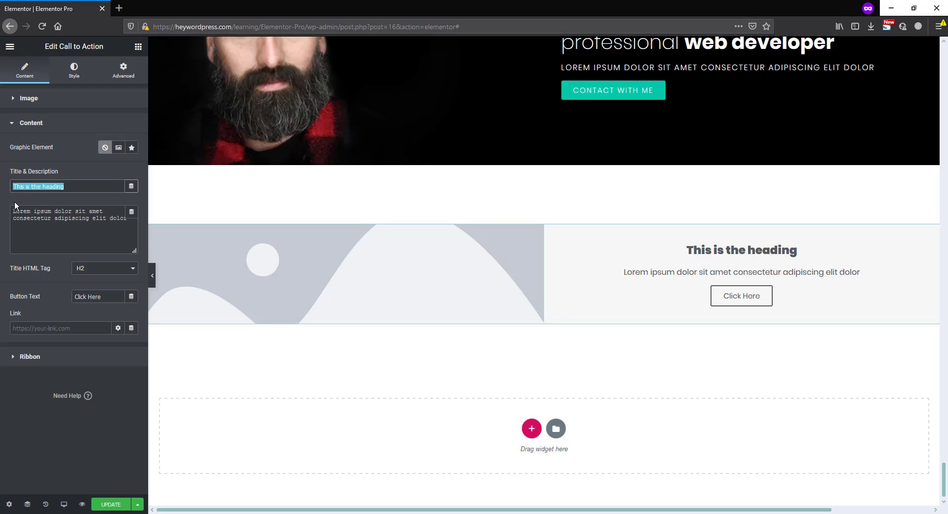
pyautogui.write('We')
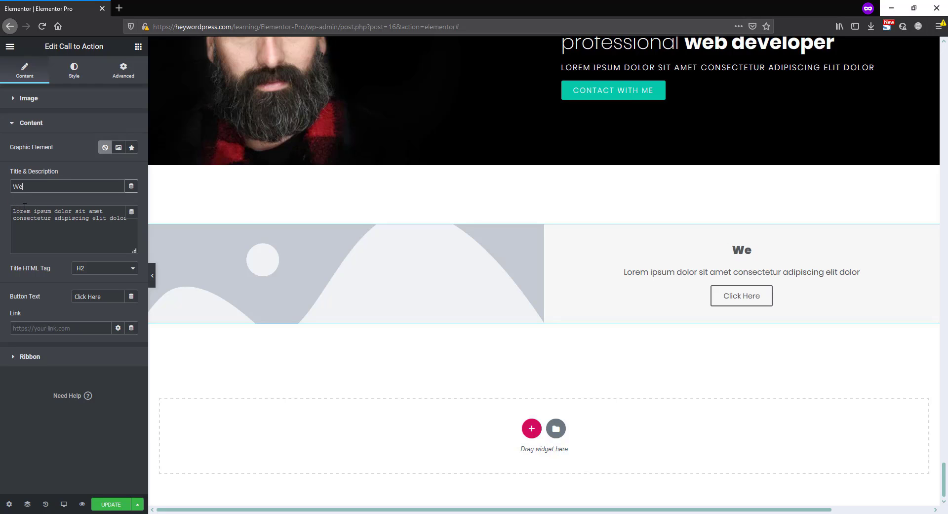
pyautogui.write('b Design')
pyautogui.moveTo(111, 297); pyautogui.dragTo(51, 291)
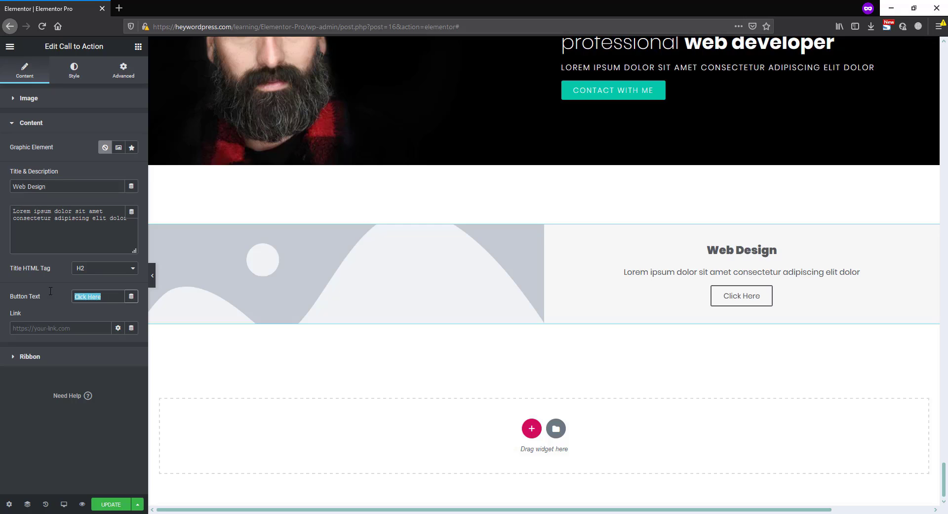
pyautogui.write('Conta')
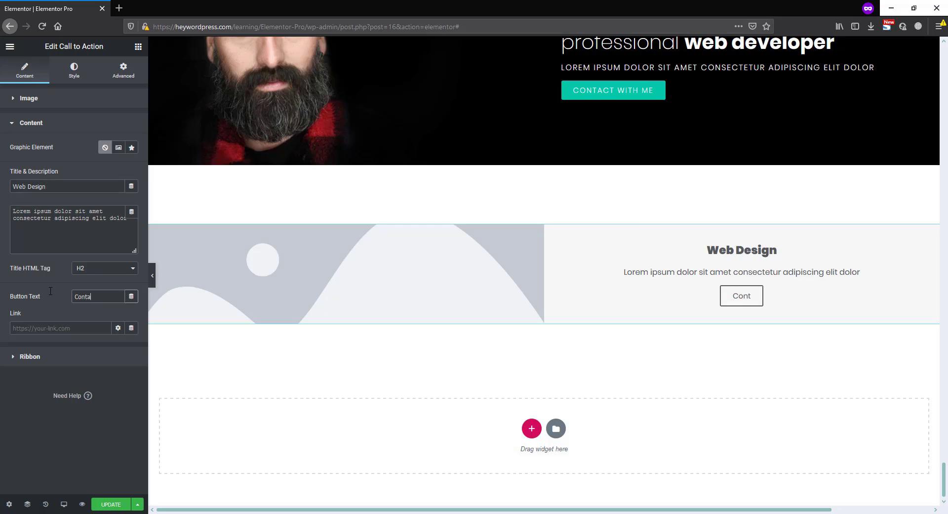
pyautogui.write('ct with us')
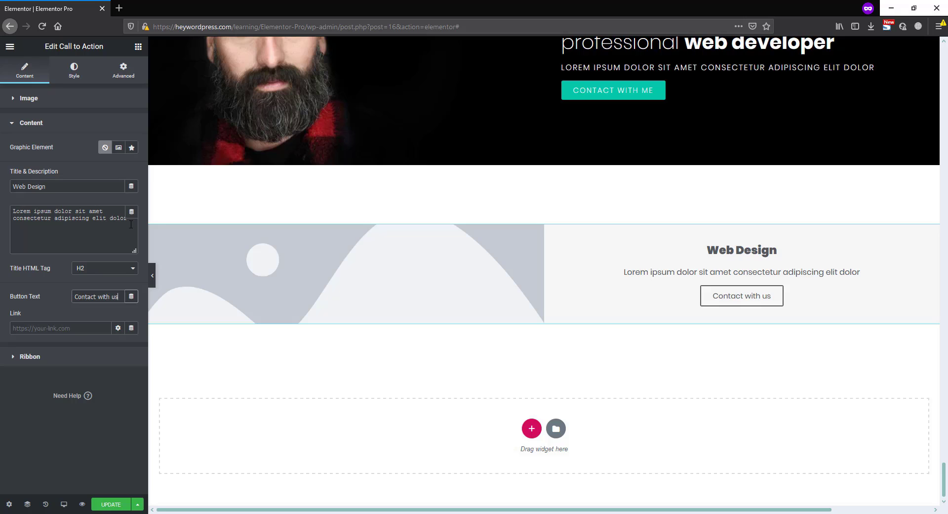
# Lengthen the widget's description by repeating its Lorem ipsum sentence so the text contains four copies
pyautogui.moveTo(131, 224); pyautogui.dragTo(1, 214)
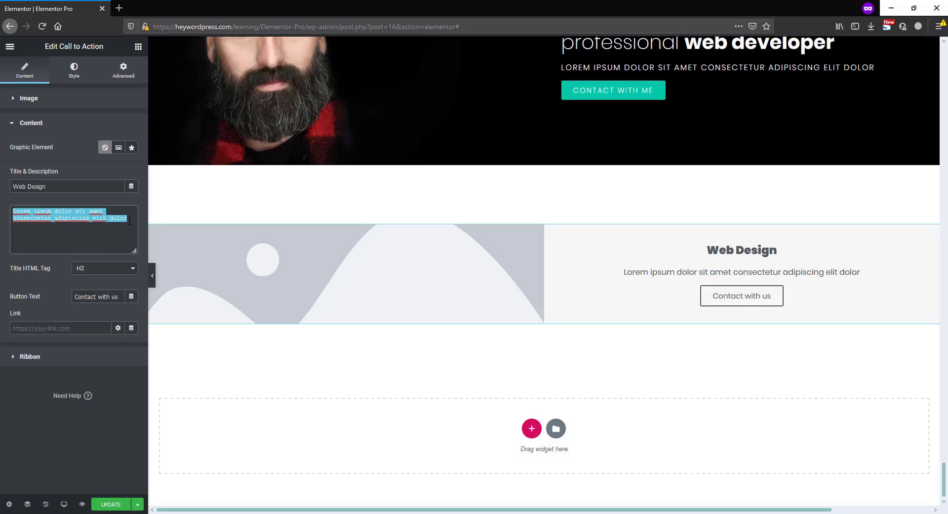
pyautogui.hotkey('ctrl', 'c')
pyautogui.hotkey('ctrl', 'v')
pyautogui.hotkey('ctrl', 'v')
pyautogui.hotkey('ctrl', 'v')
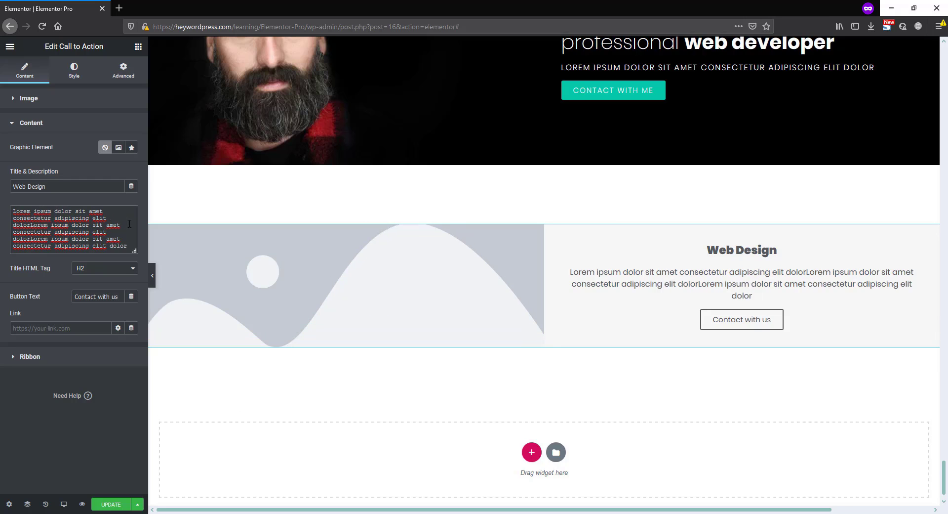
pyautogui.hotkey('ctrl', 'v')
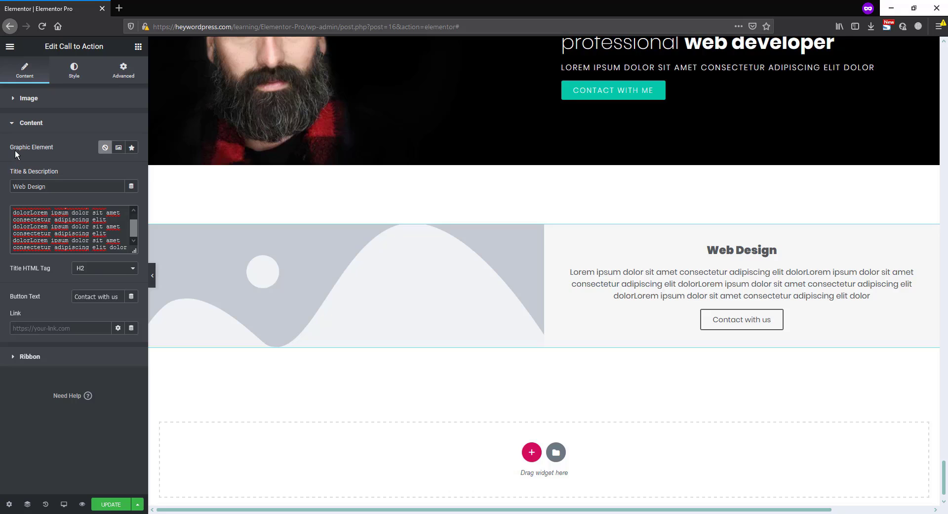
# Use an icon as the graphic element and choose the Desktop icon by filtering the library for "des"
pyautogui.click(133, 148)
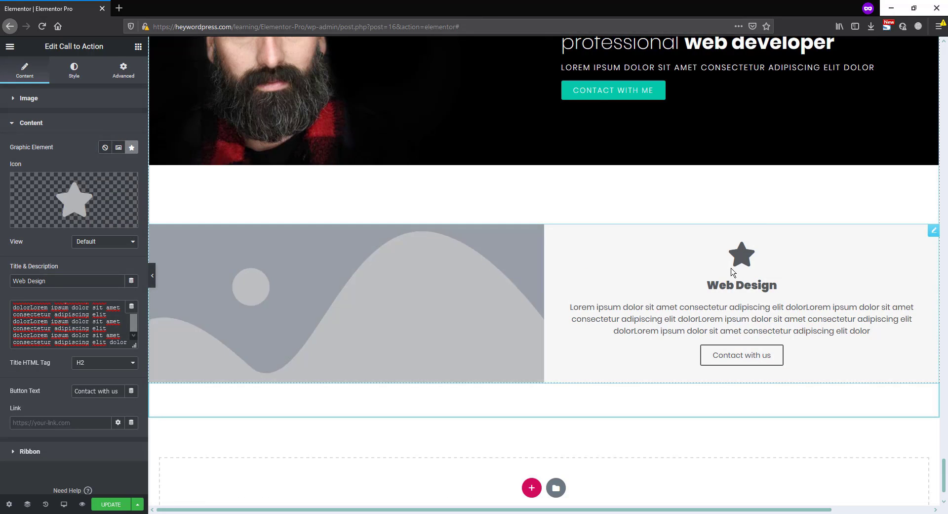
pyautogui.click(83, 195)
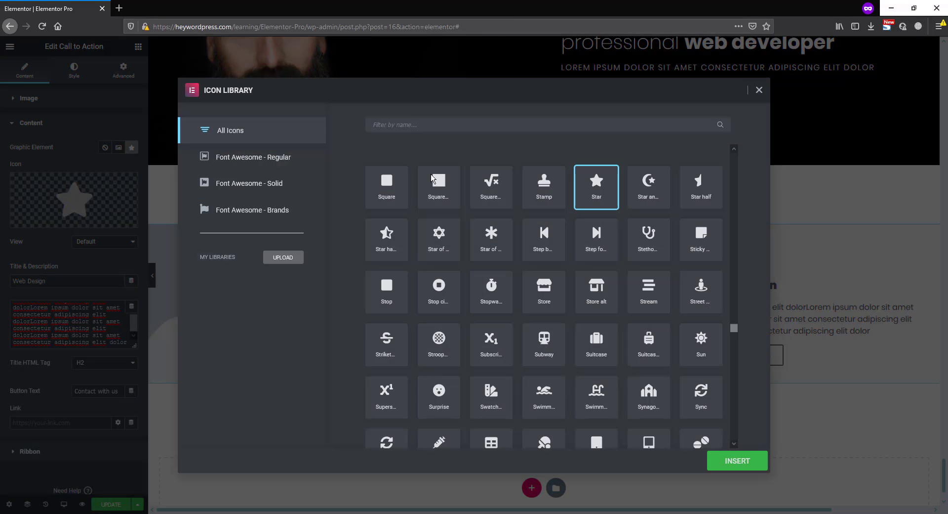
pyautogui.click(437, 121)
pyautogui.write('des')
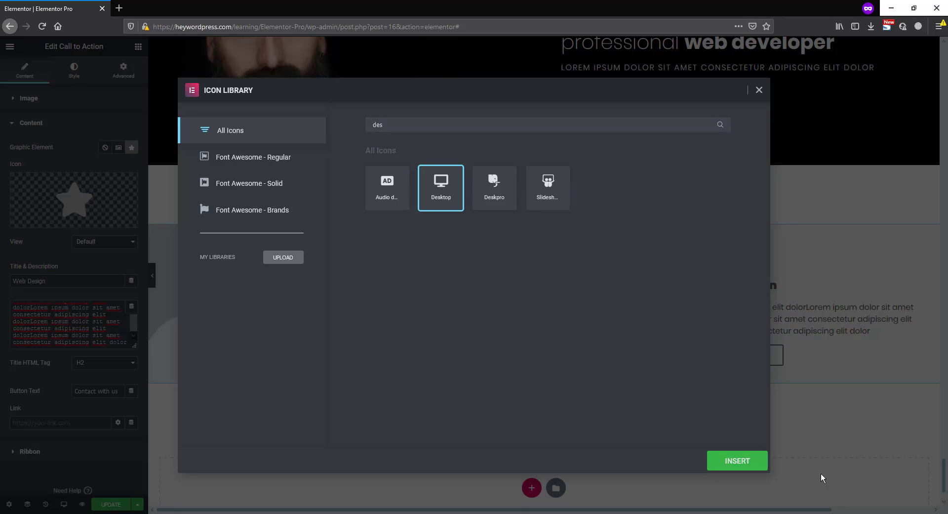
pyautogui.click(745, 462)
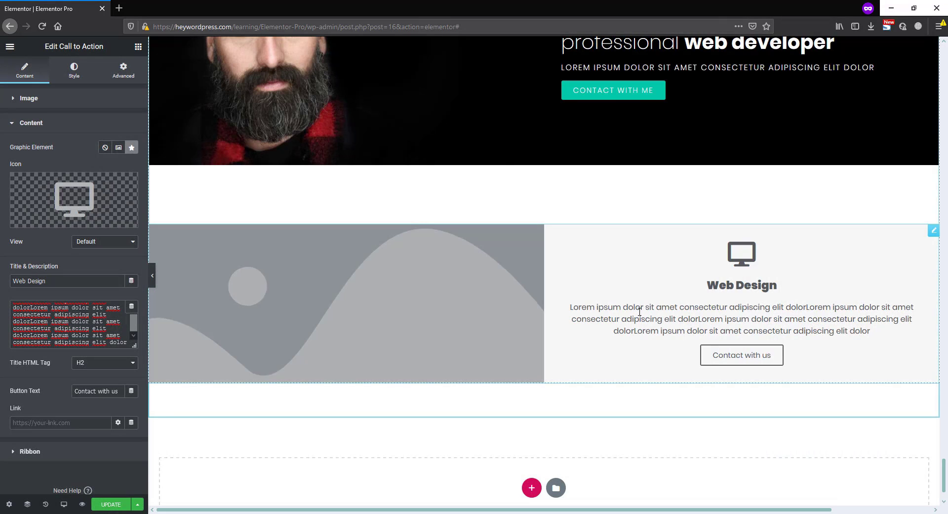
# Replace the widget's placeholder image with the laptop photo Work-2.jpg from the media library
pyautogui.click(52, 100)
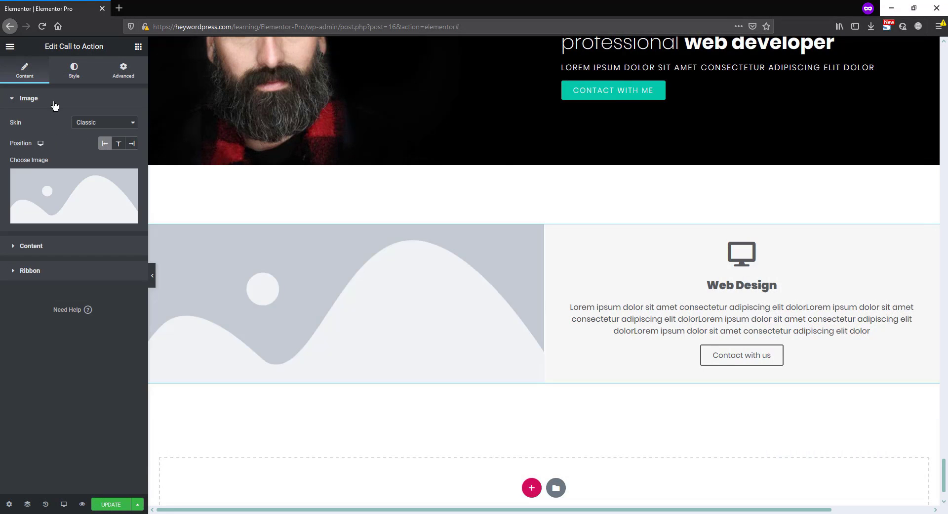
pyautogui.click(303, 300)
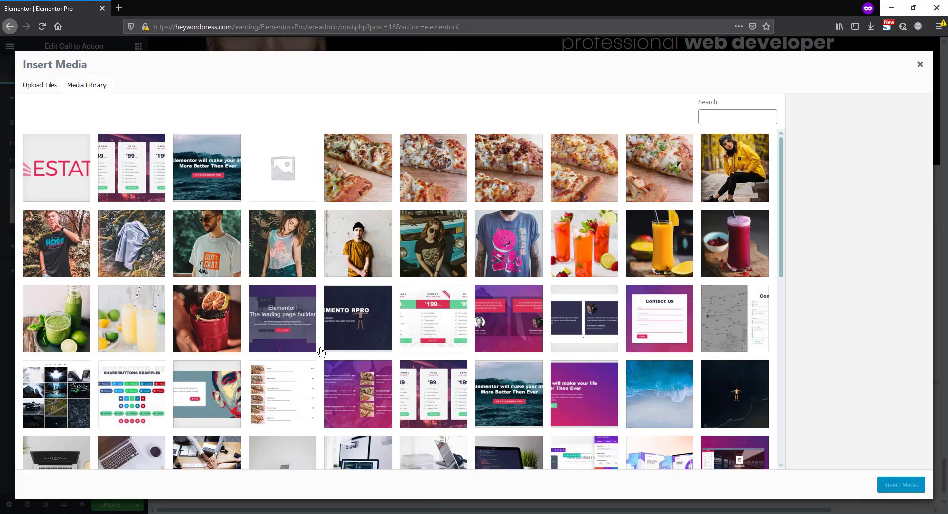
pyautogui.scroll(-2, 320, 387)
pyautogui.click(363, 381)
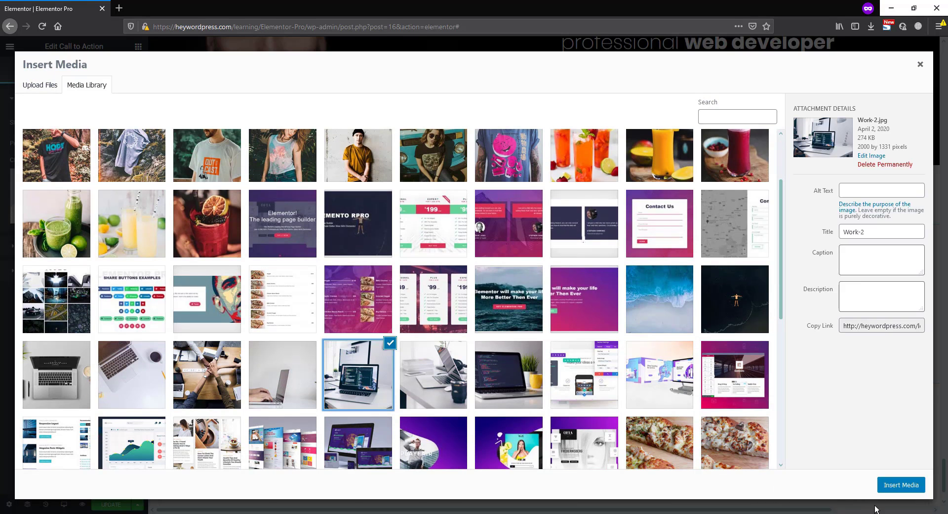
pyautogui.click(901, 485)
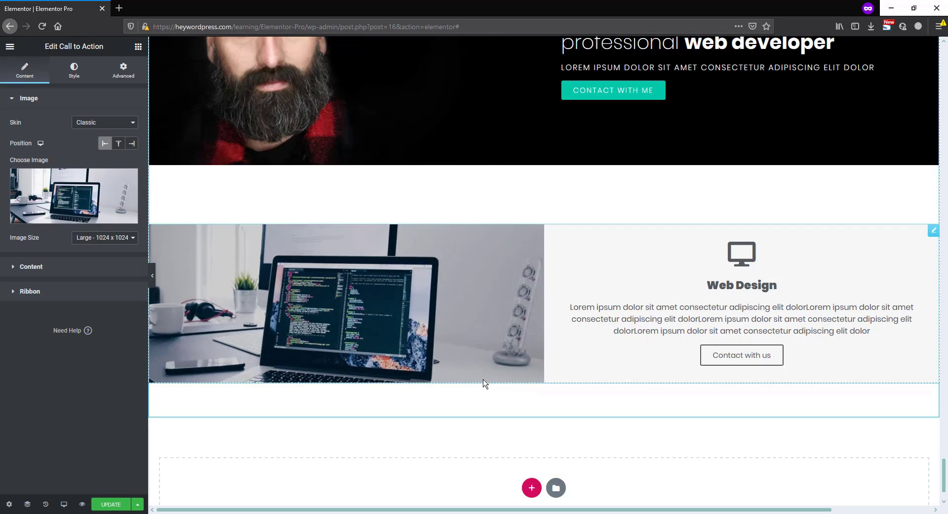
# Set the height of the widget's image to 500 px
pyautogui.click(73, 73)
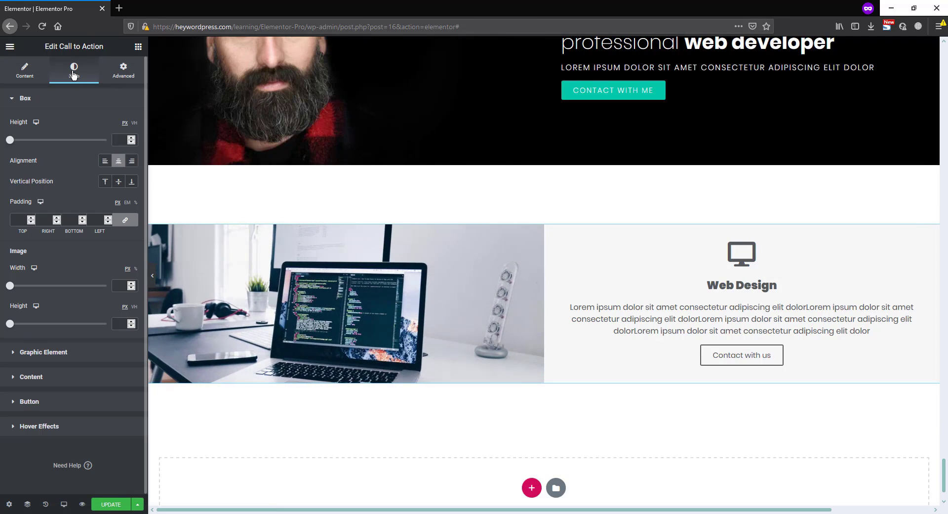
pyautogui.click(117, 324)
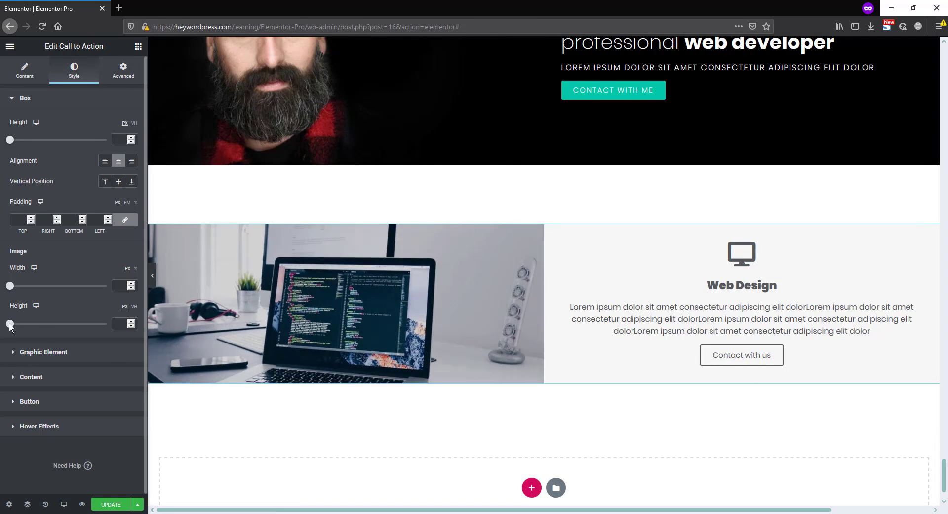
pyautogui.write('245')
pyautogui.moveTo(114, 327); pyautogui.dragTo(119, 326)
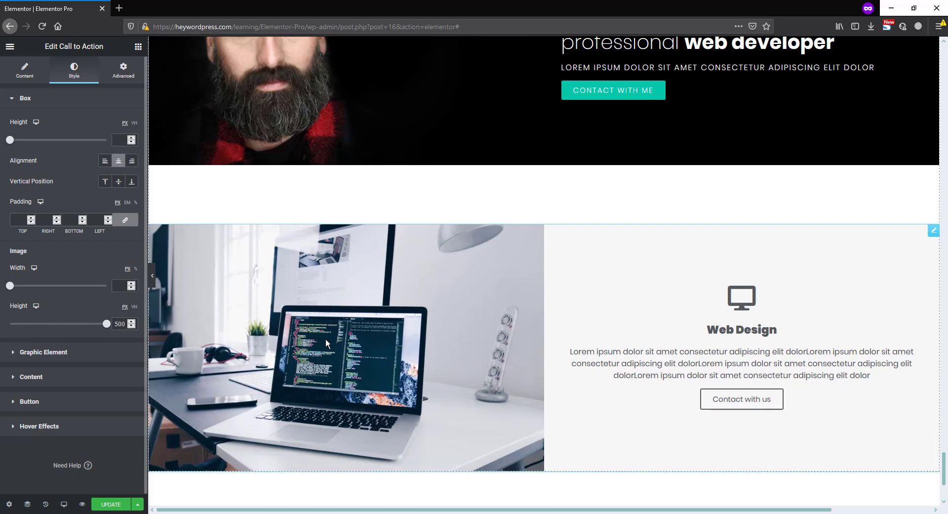
# Give the desktop icon the saved teal as its primary color and set its size to 85
pyautogui.scroll(-1, 329, 341)
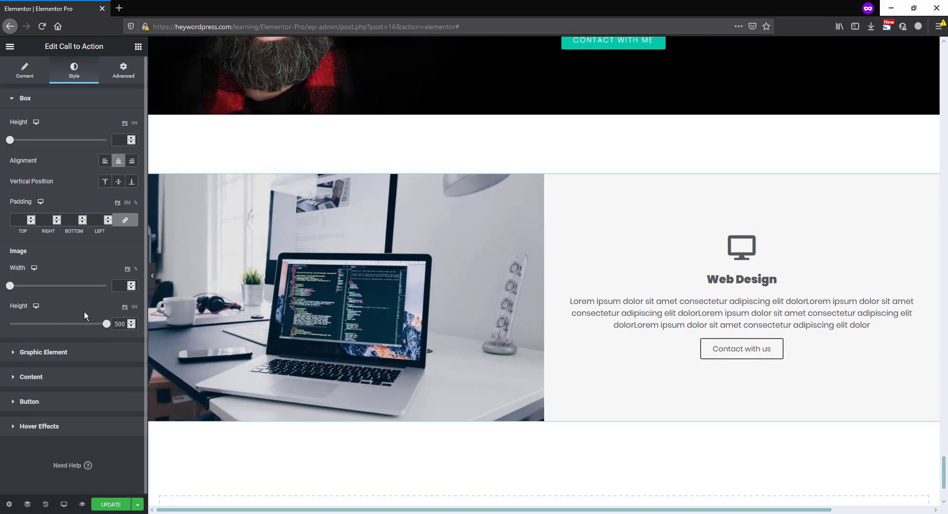
pyautogui.click(80, 353)
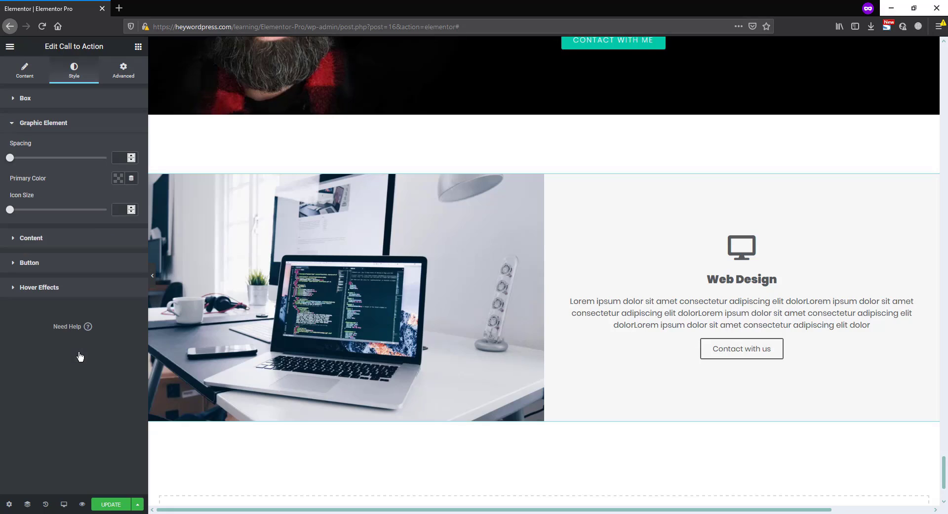
pyautogui.click(119, 179)
pyautogui.click(72, 214)
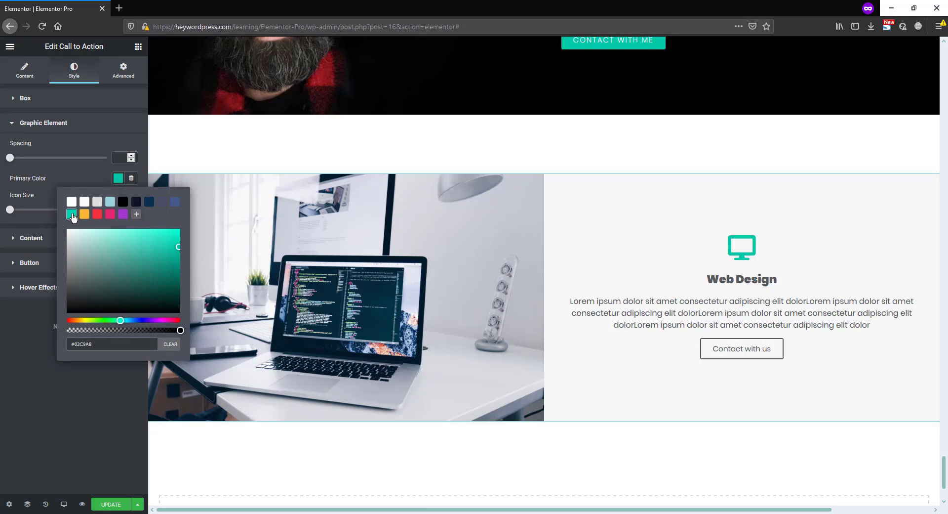
pyautogui.click(85, 173)
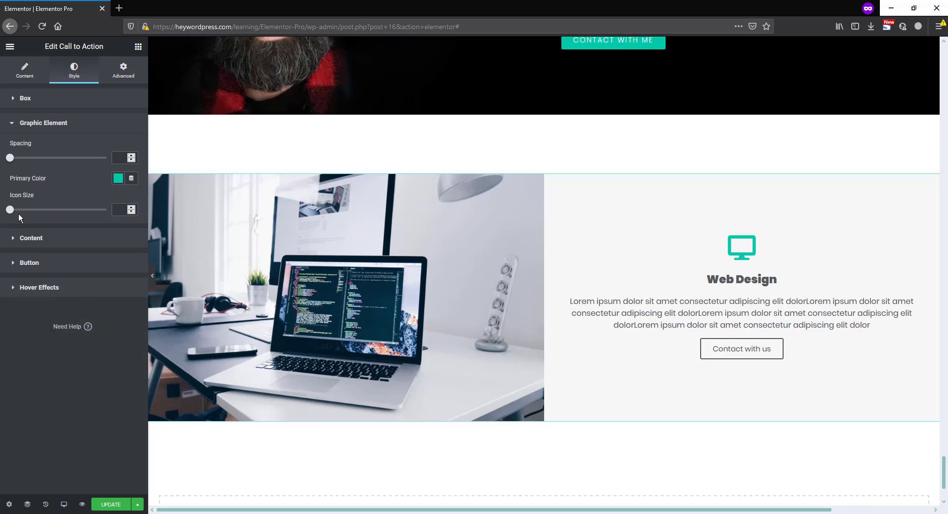
pyautogui.moveTo(18, 212); pyautogui.dragTo(38, 214)
pyautogui.click(131, 211)
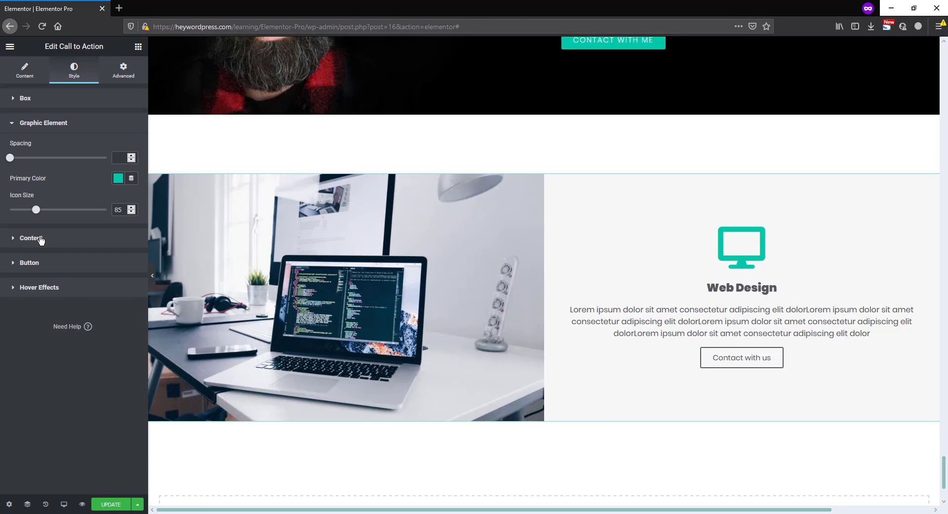
# Set the content's hover colors to a dark navy background, white title and description, and a teal button
pyautogui.click(41, 239)
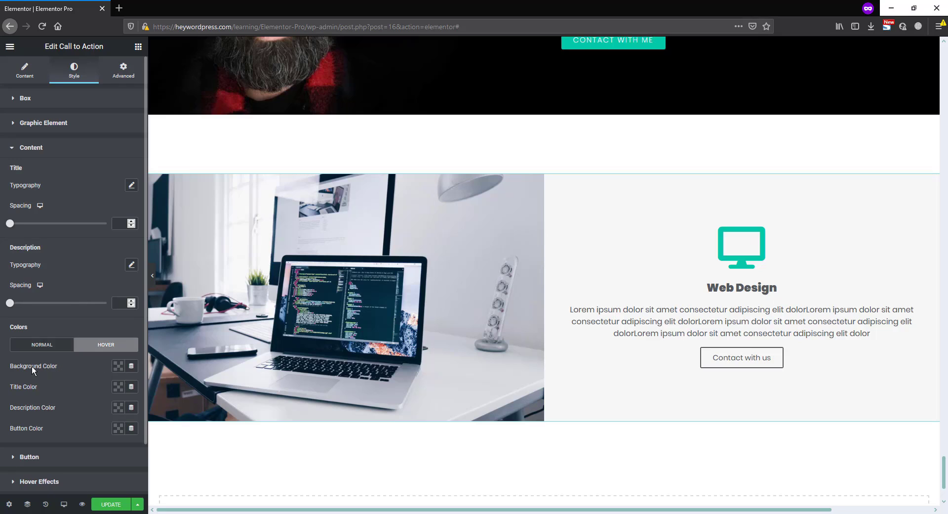
pyautogui.click(119, 366)
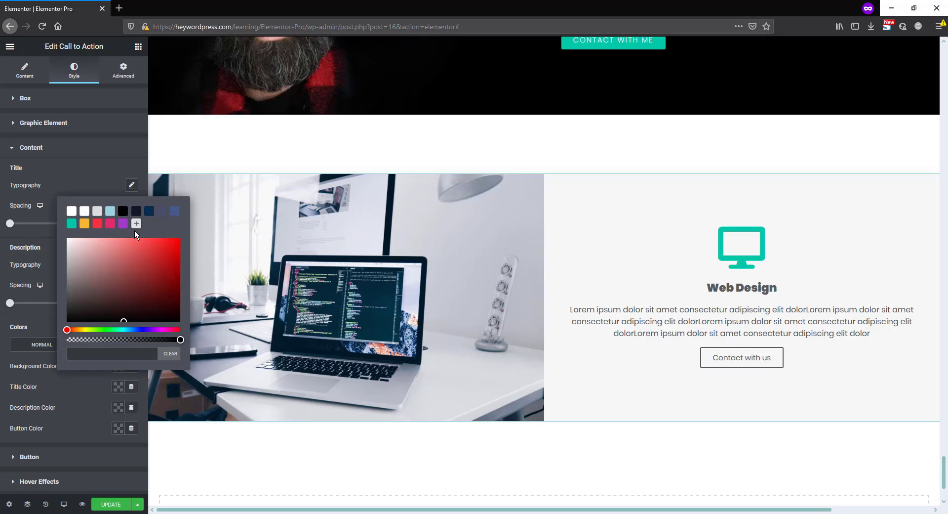
pyautogui.click(58, 383)
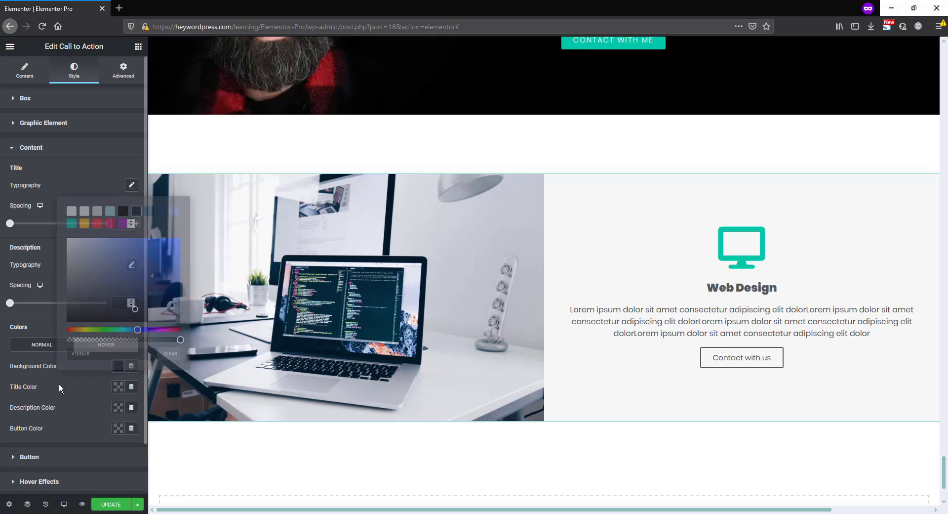
pyautogui.click(119, 388)
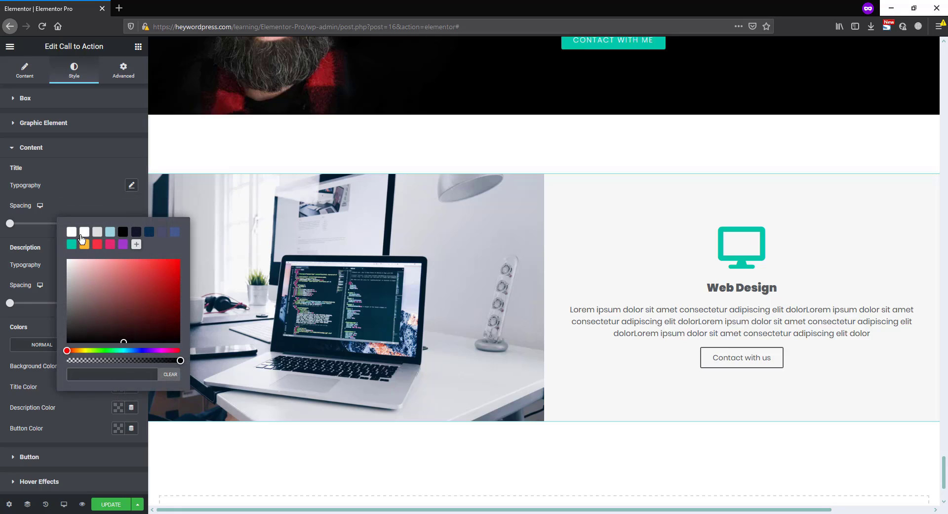
pyautogui.click(118, 410)
pyautogui.click(119, 428)
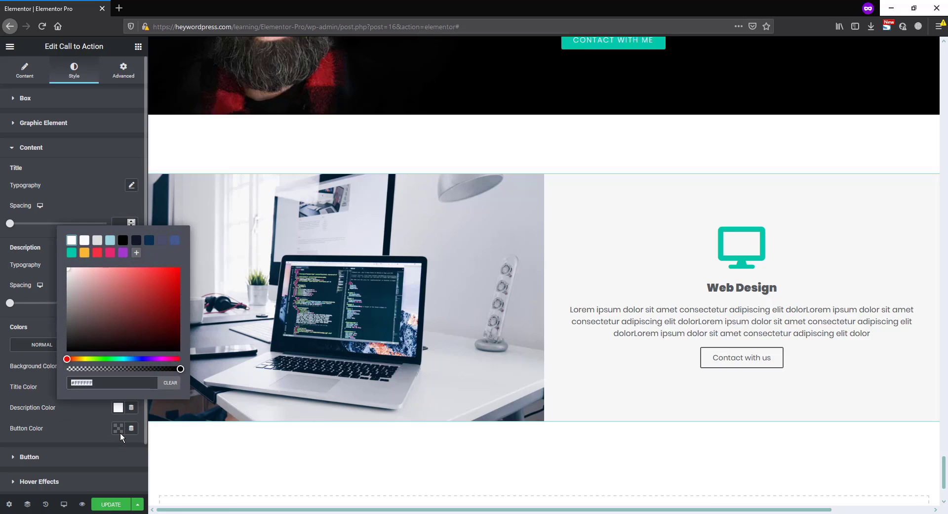
pyautogui.click(71, 274)
pyautogui.click(47, 383)
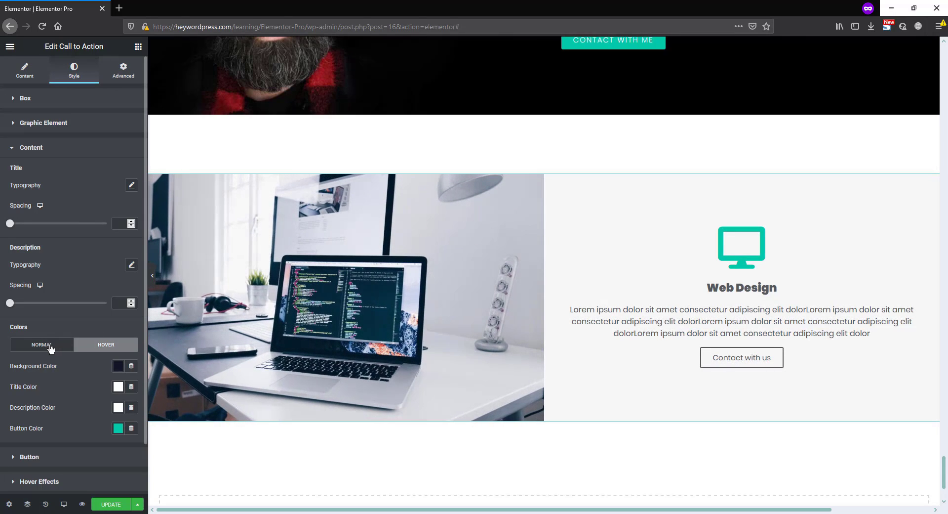
# Set the content's normal title, description and button colors to the saved dark navy #101628
pyautogui.click(50, 346)
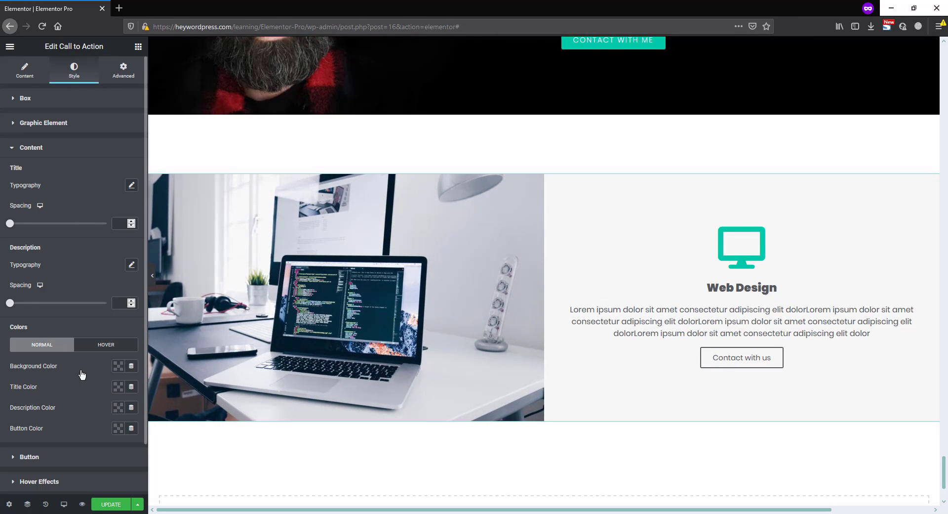
pyautogui.click(118, 387)
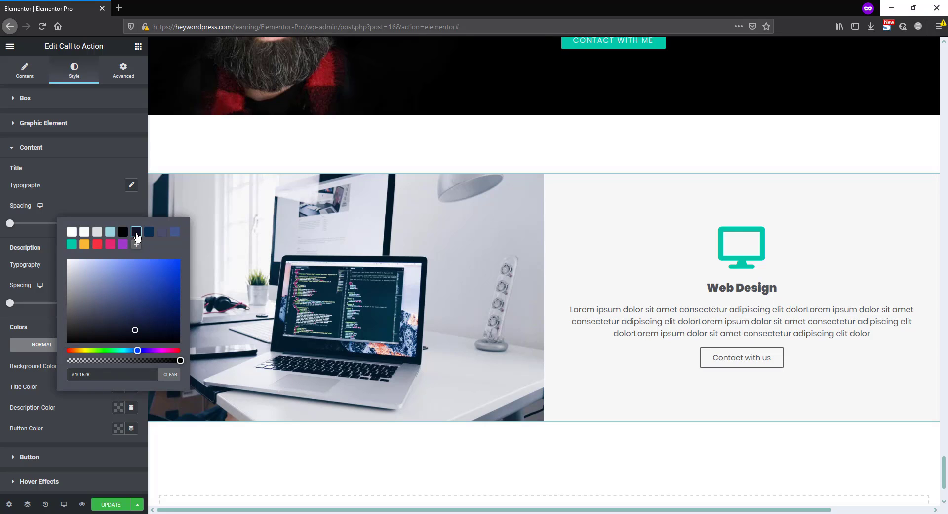
pyautogui.click(118, 407)
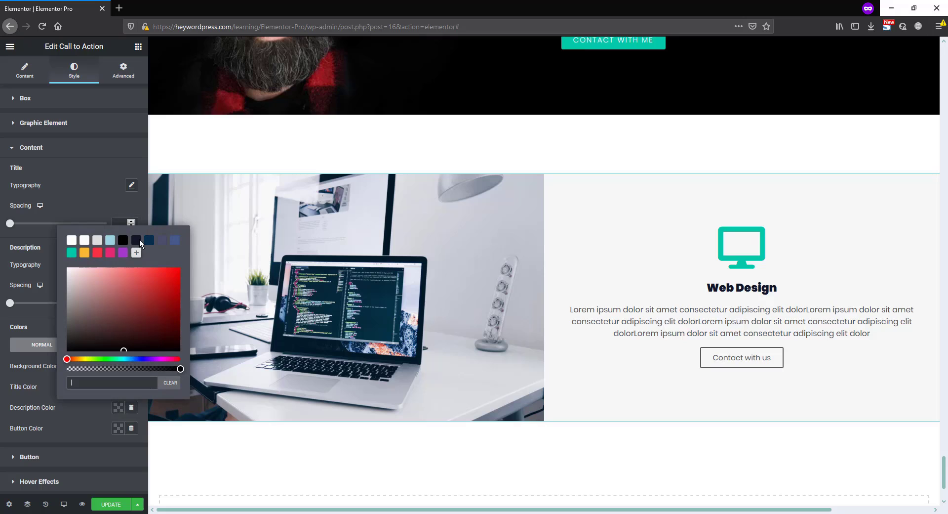
pyautogui.click(136, 241)
pyautogui.click(117, 430)
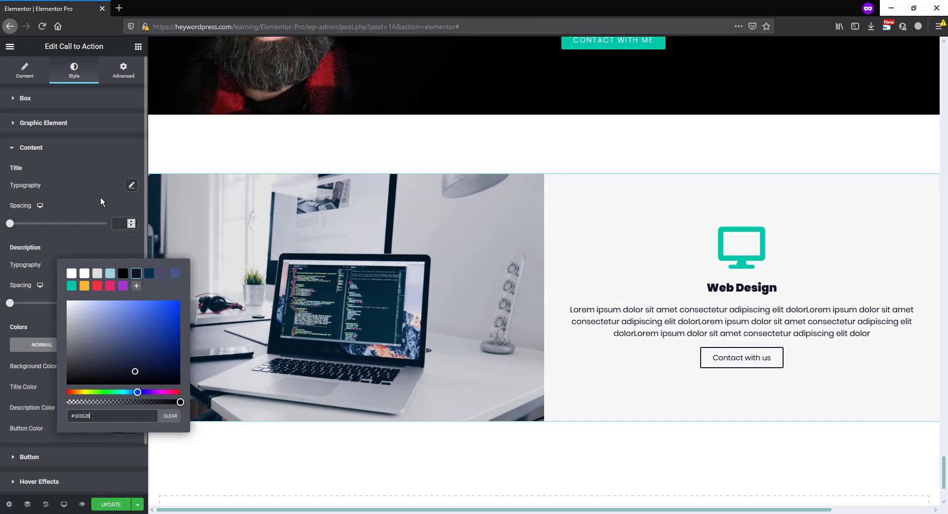
pyautogui.click(100, 196)
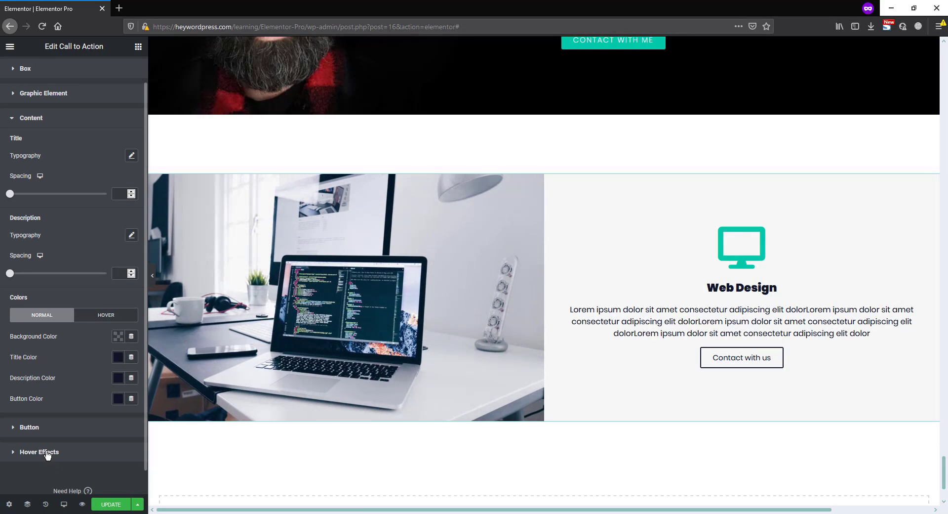
# Set the widget's hover animation to Move Right
pyautogui.click(27, 481)
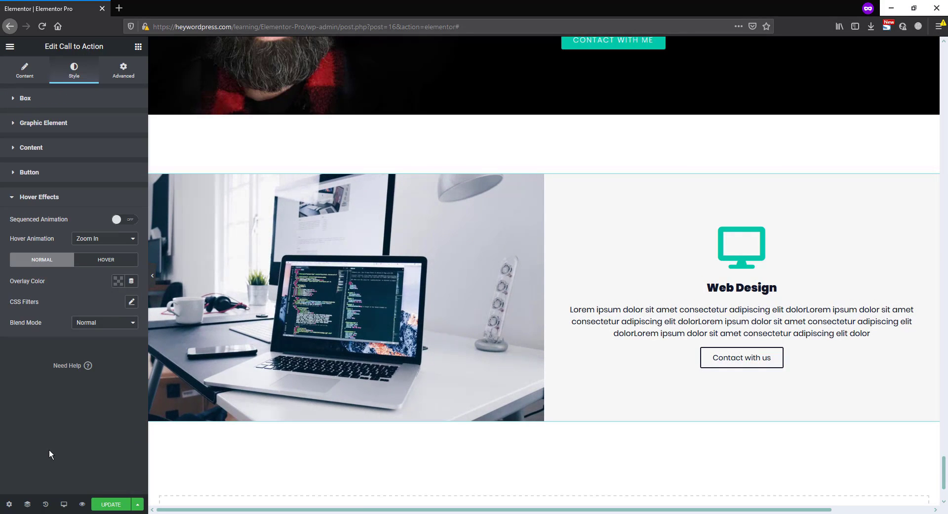
pyautogui.click(96, 239)
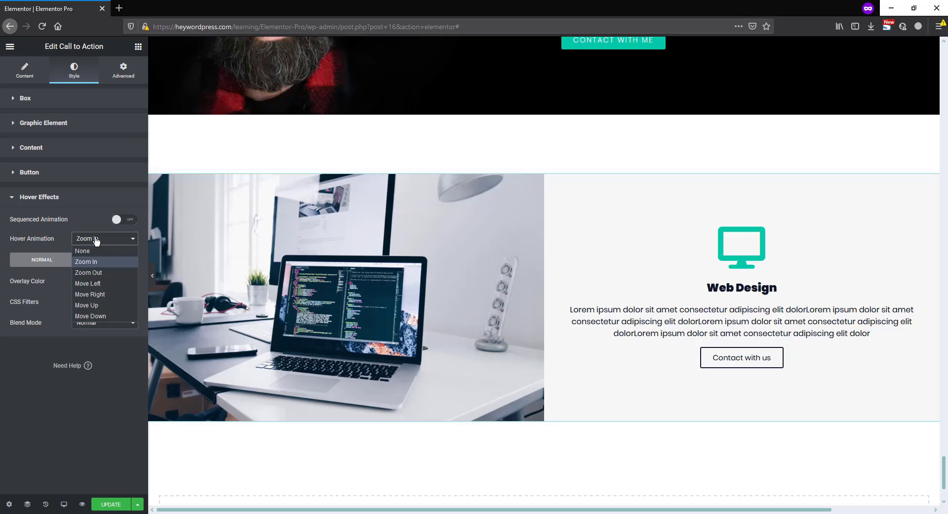
pyautogui.click(97, 295)
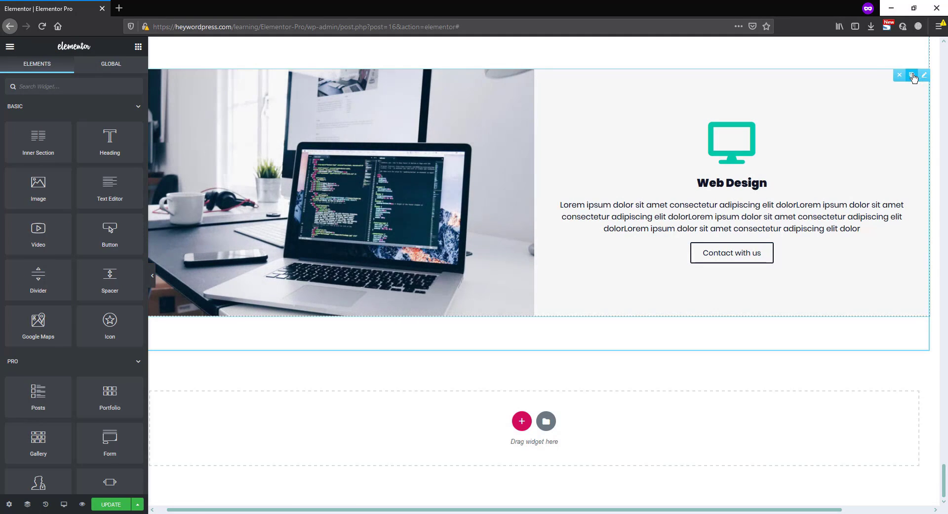
# Duplicate the Web Design call to action widget and set the lower widget's top margin to -20 px
pyautogui.click(912, 75)
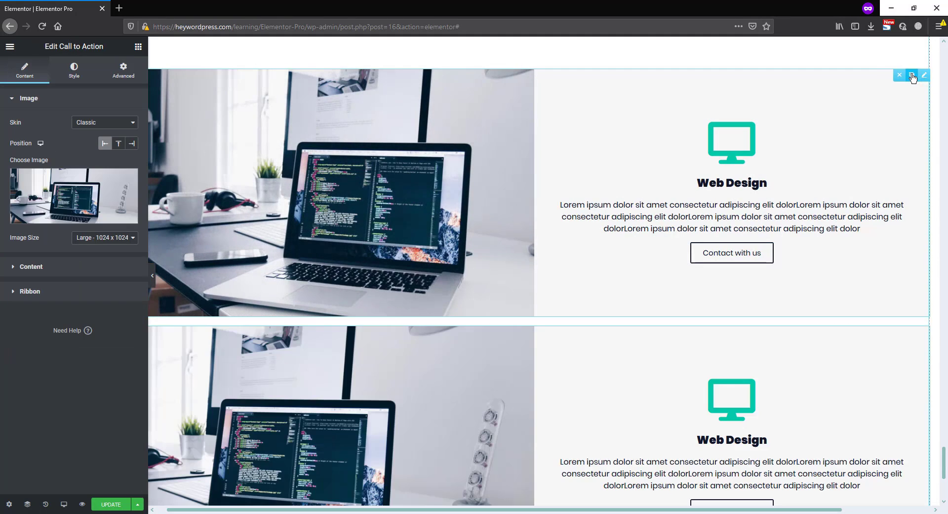
pyautogui.scroll(-1, 642, 331)
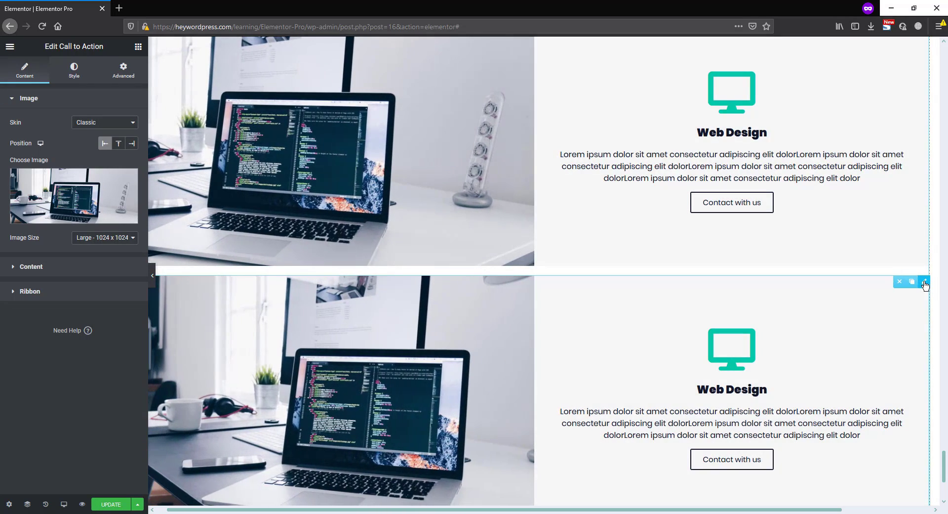
pyautogui.click(925, 283)
pyautogui.click(123, 75)
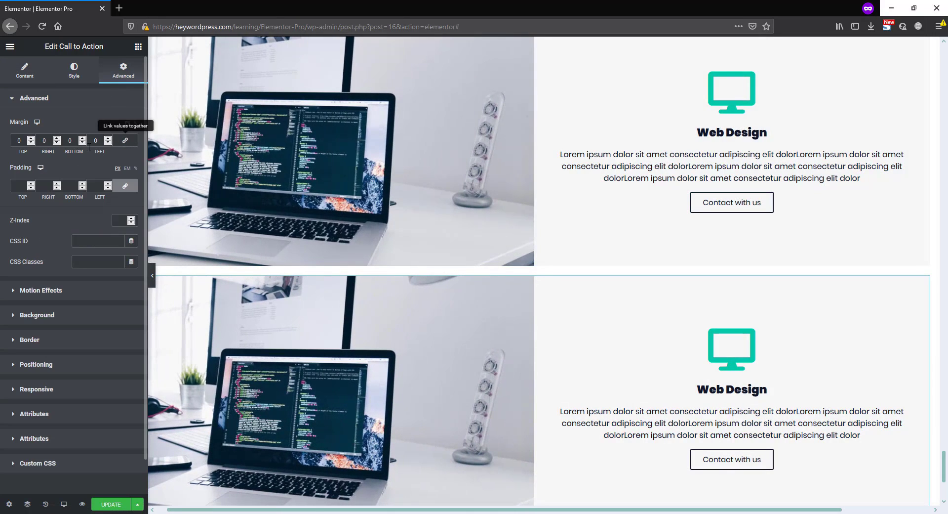
pyautogui.write('20')
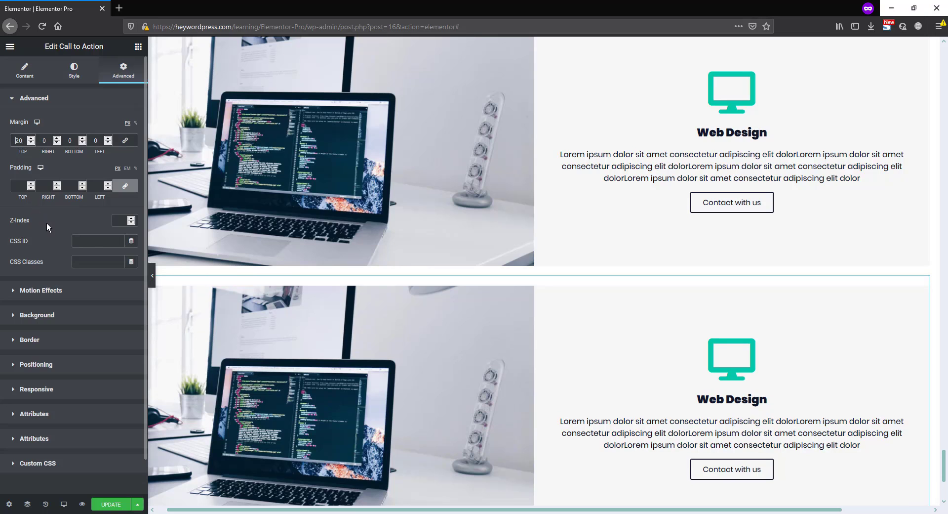
pyautogui.press('Home')
pyautogui.write('-')
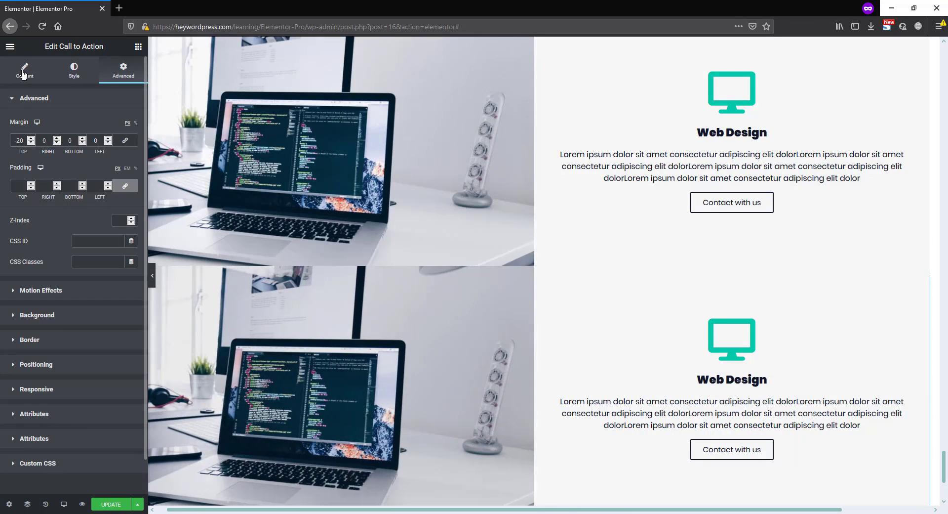
# Position the lower widget's image on the right and change its title to "Web Dwvwlopment"
pyautogui.click(23, 74)
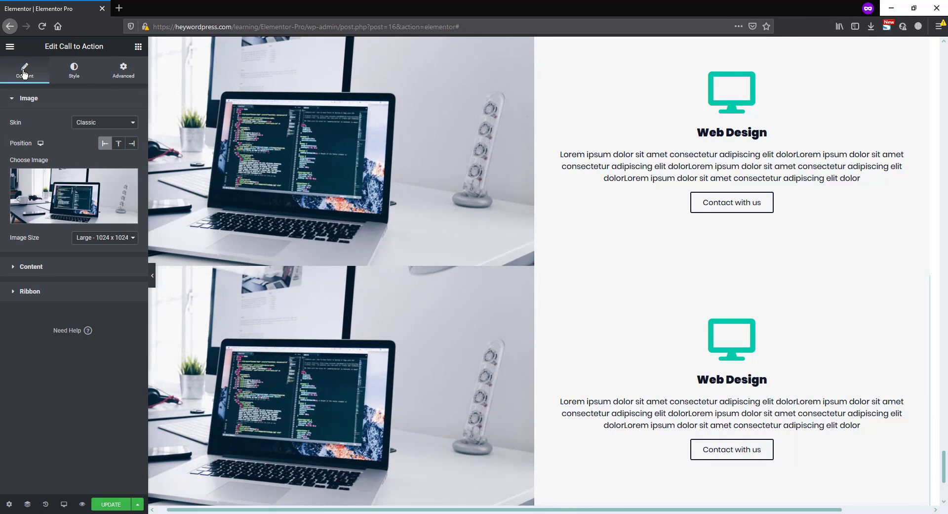
pyautogui.click(131, 146)
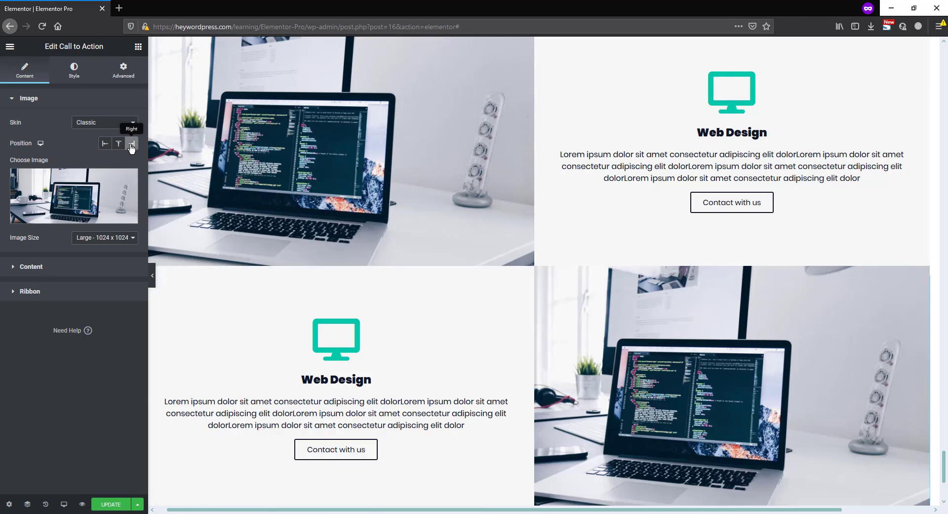
pyautogui.scroll(-2, 467, 350)
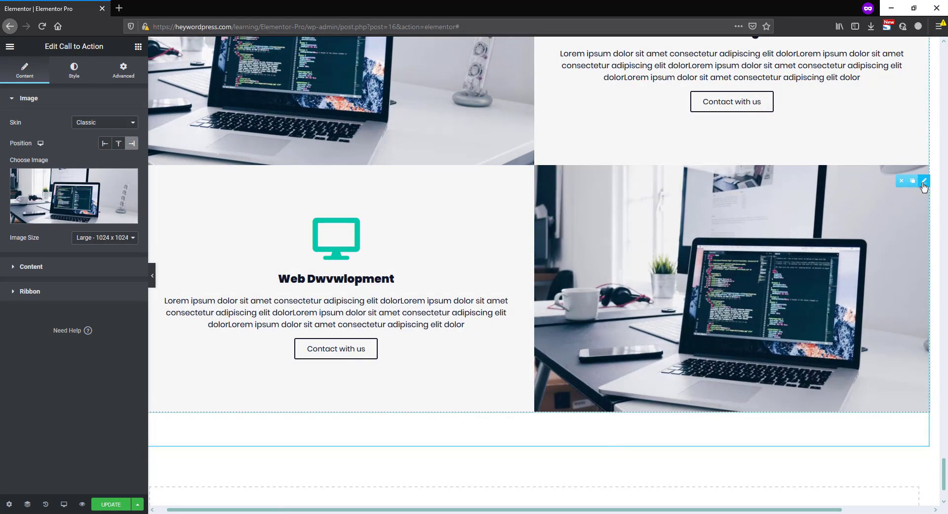
# Duplicate the "Web Dwvwlopment" widget and position the image of the new bottom widget on the left
pyautogui.click(913, 181)
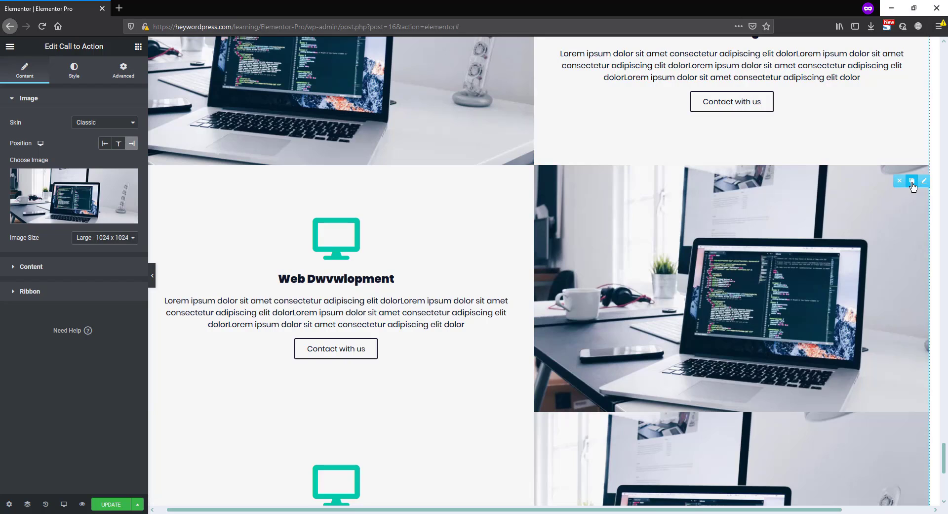
pyautogui.scroll(-4, 663, 350)
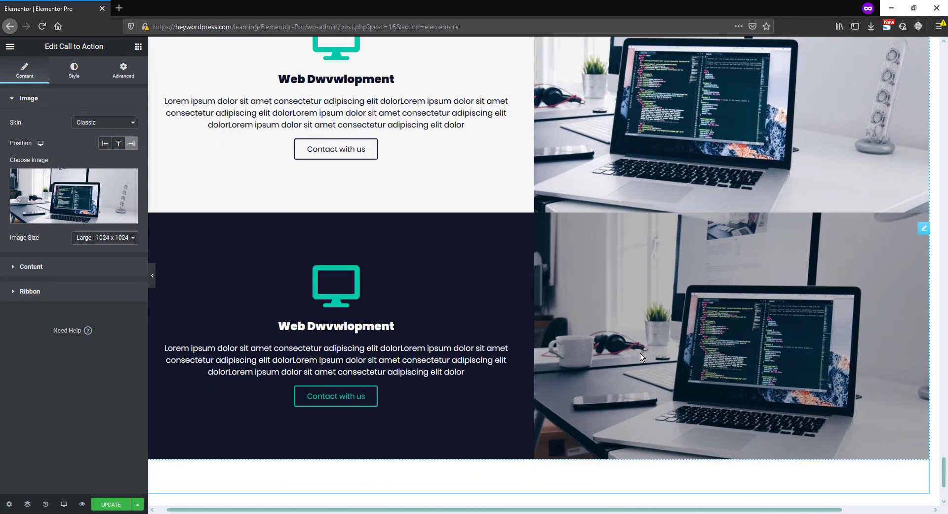
pyautogui.click(925, 229)
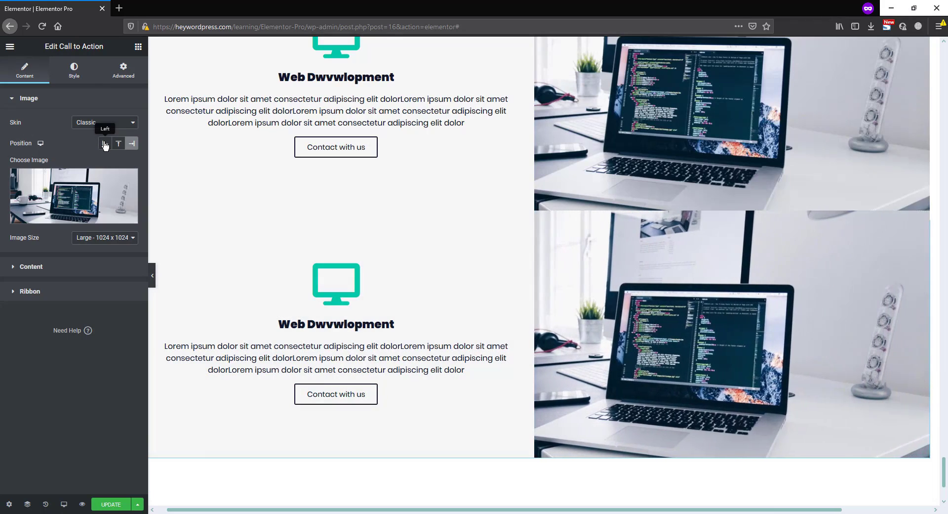
pyautogui.click(105, 144)
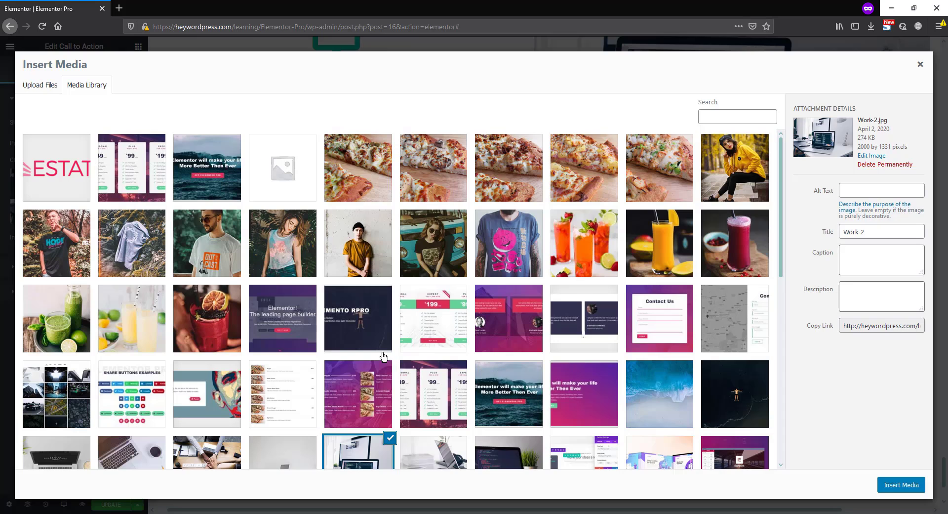
# Replace the bottom widget's image with the media library photo of a laptop on a desk, next to Work-2.jpg
pyautogui.scroll(-2, 384, 356)
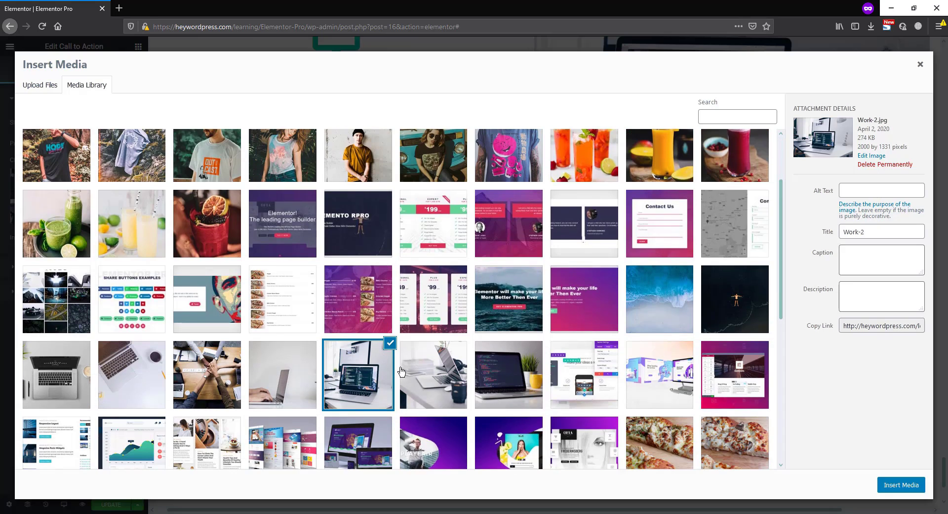
pyautogui.click(439, 387)
pyautogui.click(902, 484)
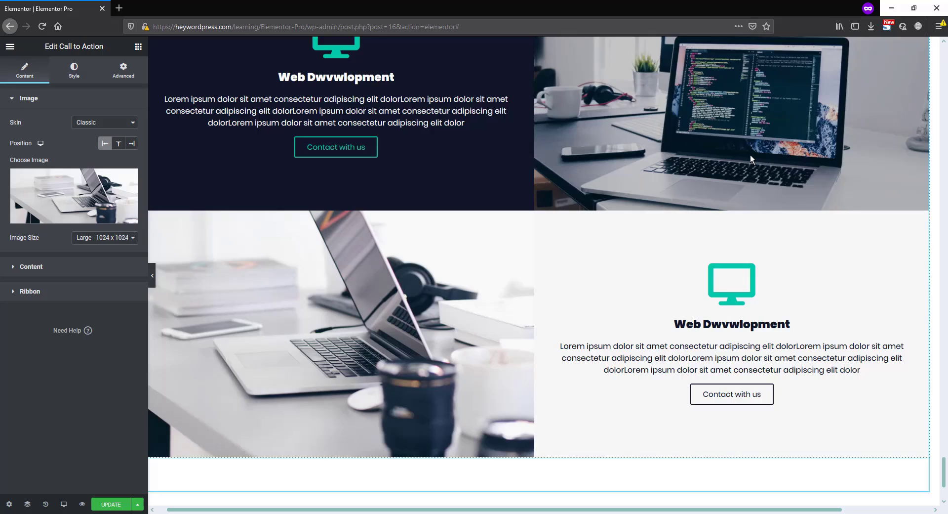
# Replace the middle widget's image with Work-4.jpg from the media library
pyautogui.click(751, 158)
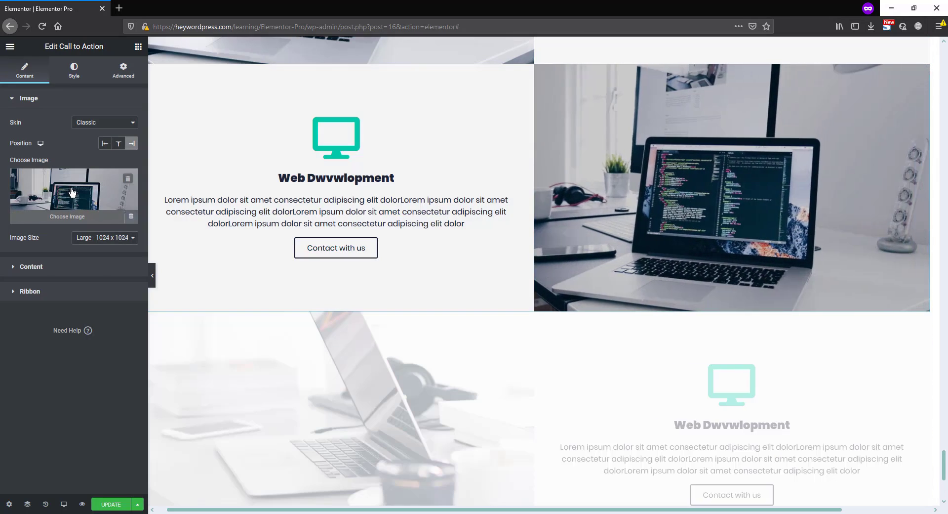
pyautogui.click(104, 185)
pyautogui.scroll(-5, 353, 299)
pyautogui.click(270, 339)
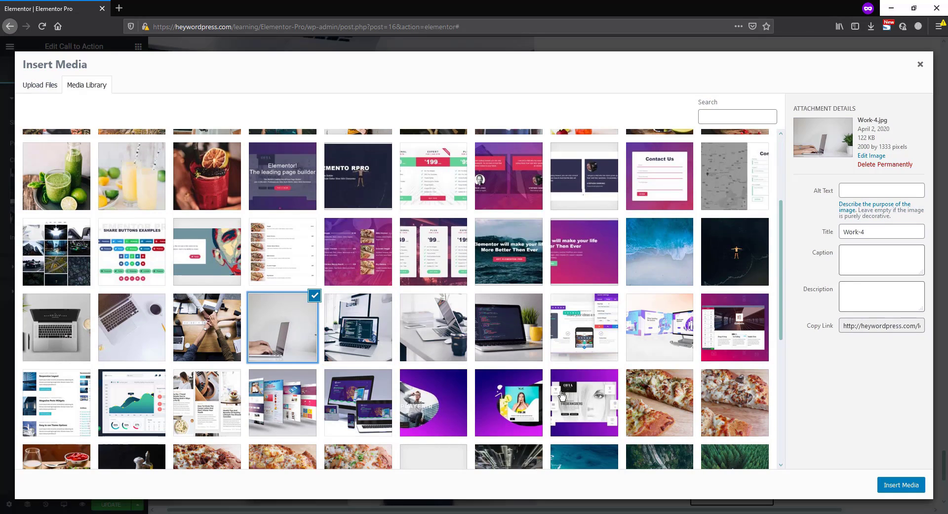
pyautogui.click(900, 485)
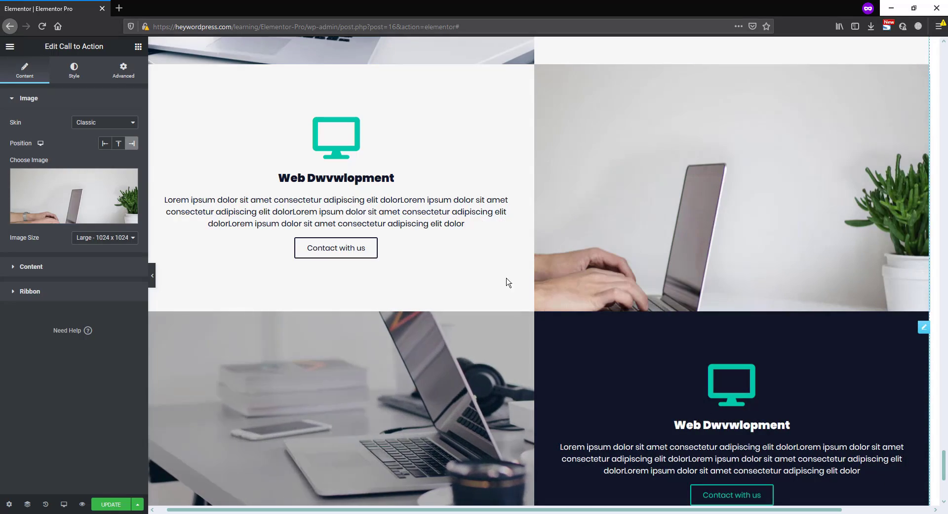
# Review the layout and hover effects of the three stacked call to action widgets
pyautogui.scroll(6, 475, 232)
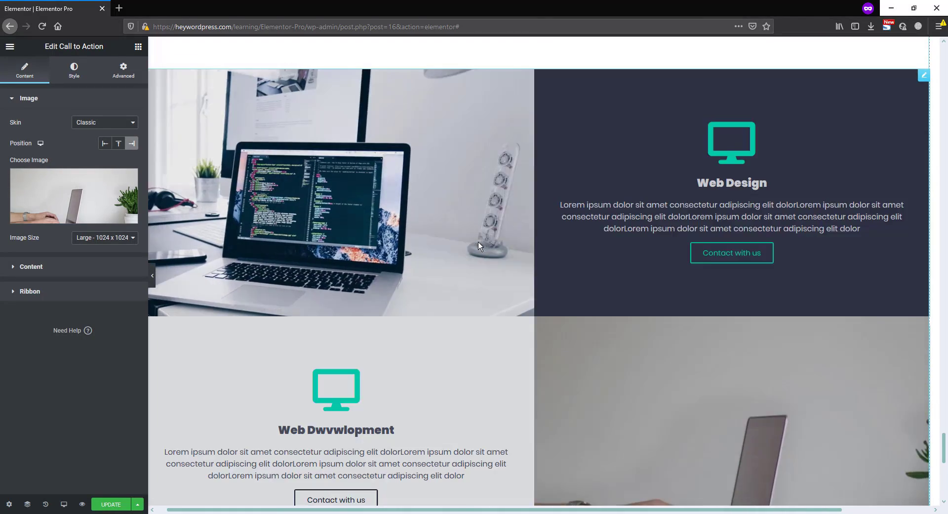
pyautogui.scroll(1, 475, 247)
pyautogui.scroll(-4, 468, 252)
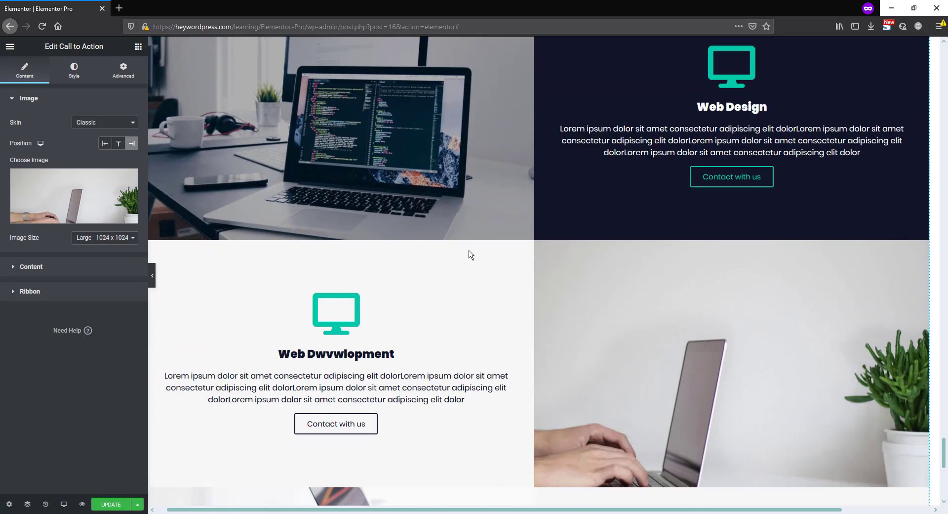
pyautogui.scroll(3, 444, 259)
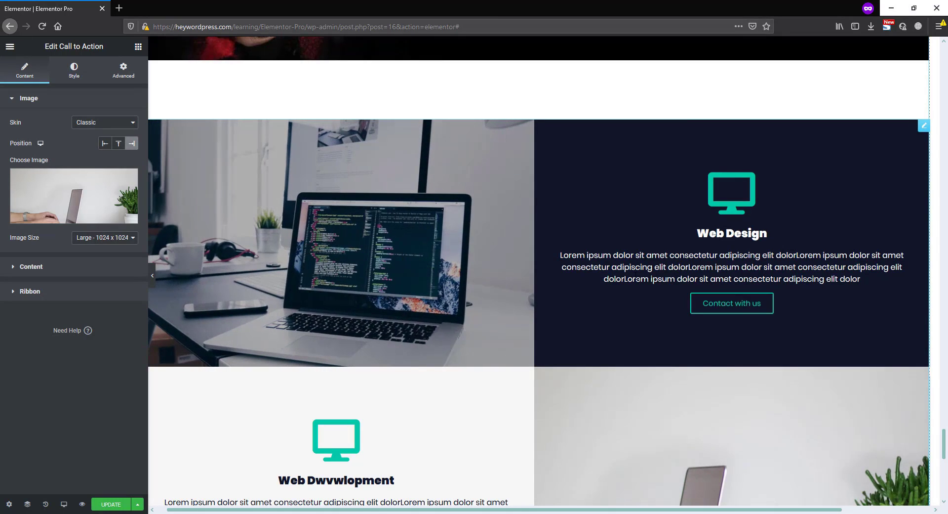
pyautogui.scroll(-7, 452, 295)
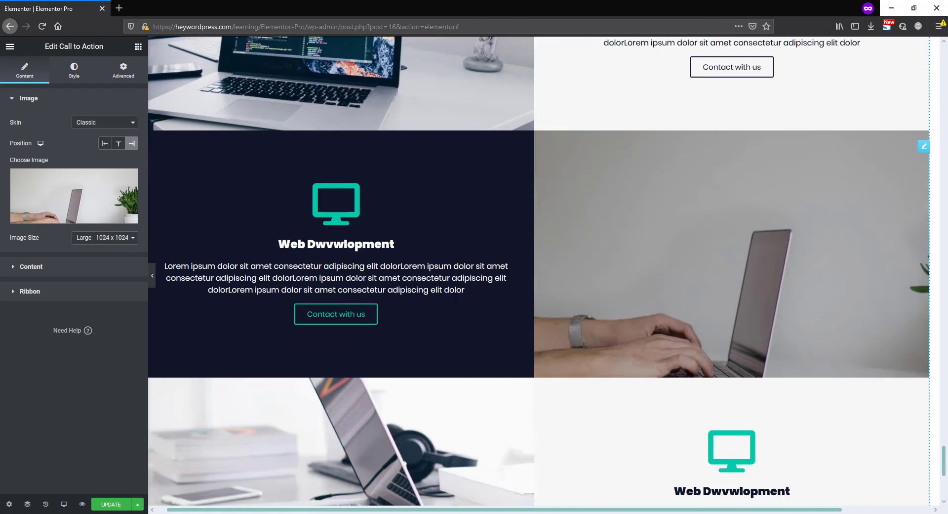
pyautogui.scroll(-4, 456, 295)
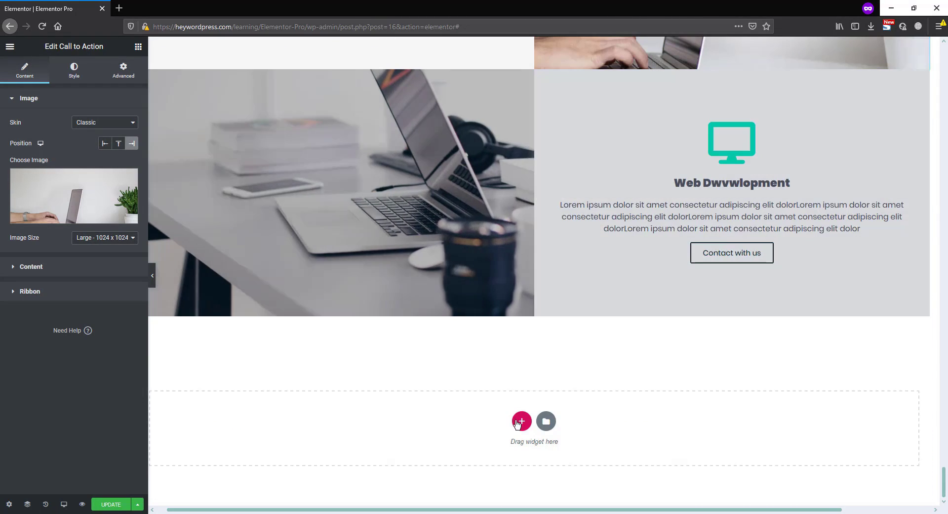
# Add a single-column section below the stacked widgets and place a Call to Action widget in it
pyautogui.click(521, 421)
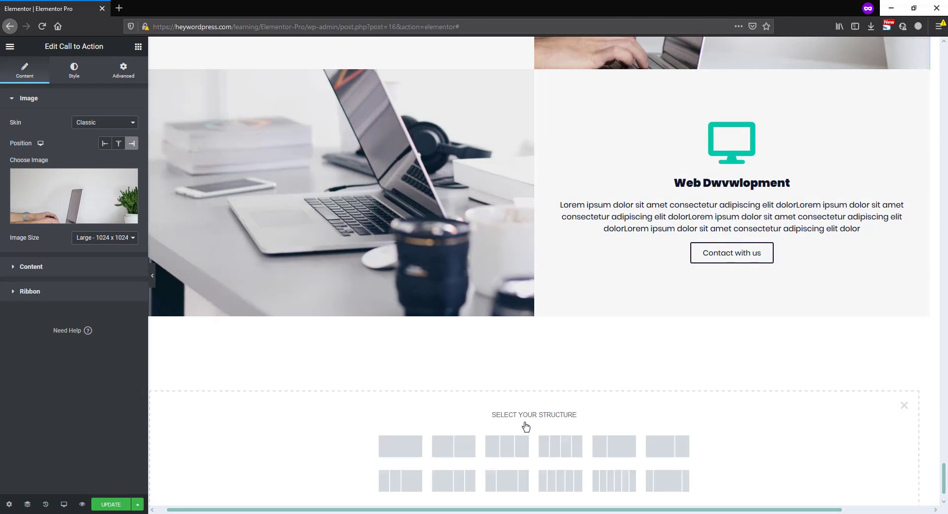
pyautogui.click(410, 446)
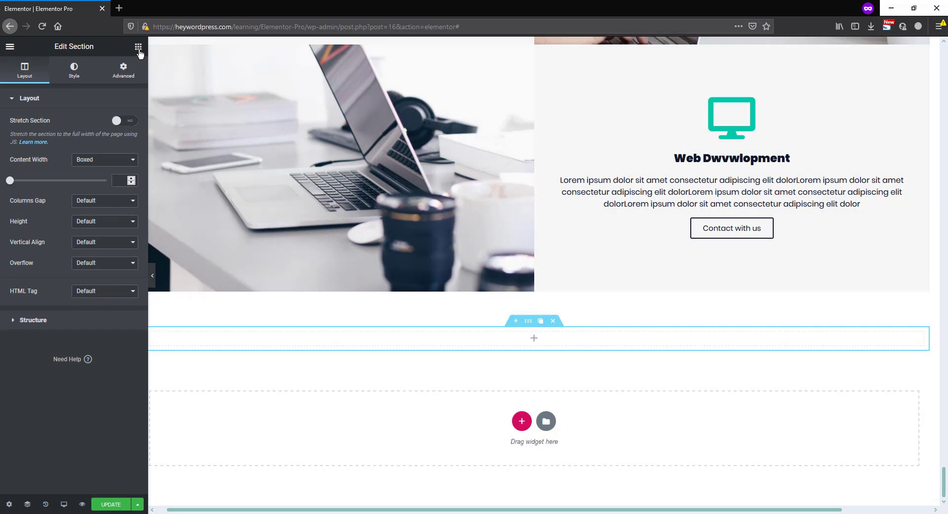
pyautogui.click(138, 47)
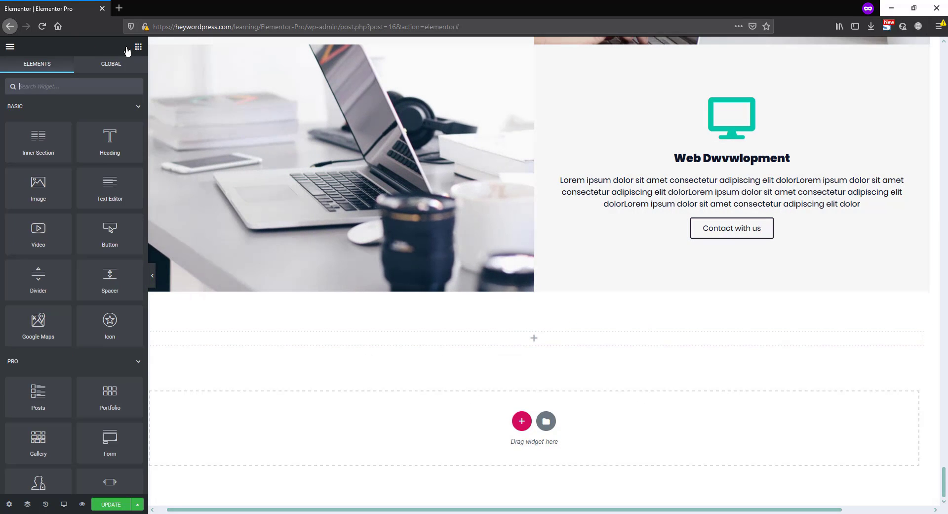
pyautogui.click(47, 86)
pyautogui.write('call')
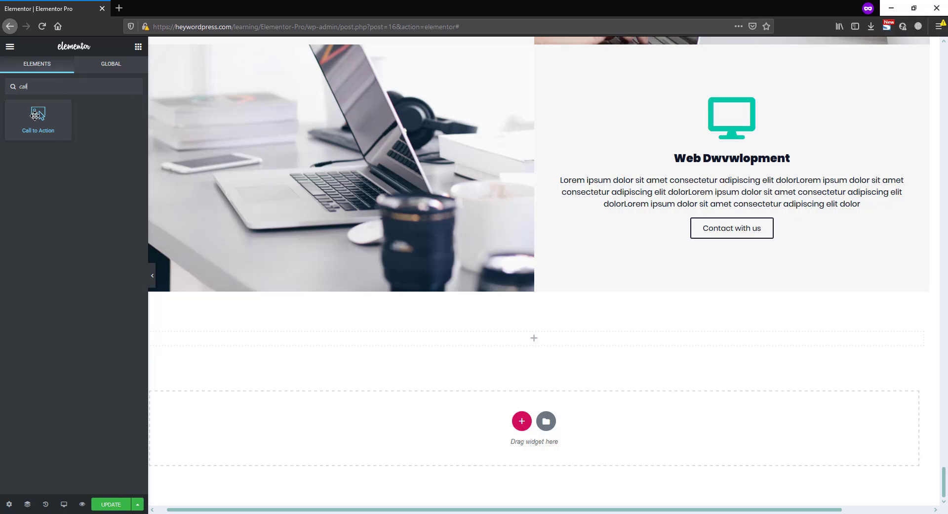
pyautogui.moveTo(35, 115); pyautogui.dragTo(567, 335)
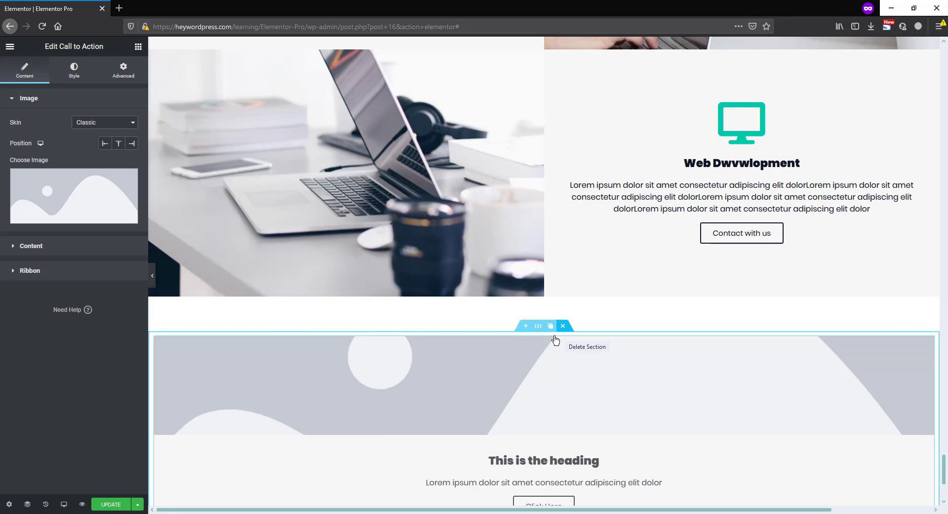
# Set the new section's content width to Full Width and its columns gap to No Gap
pyautogui.click(538, 327)
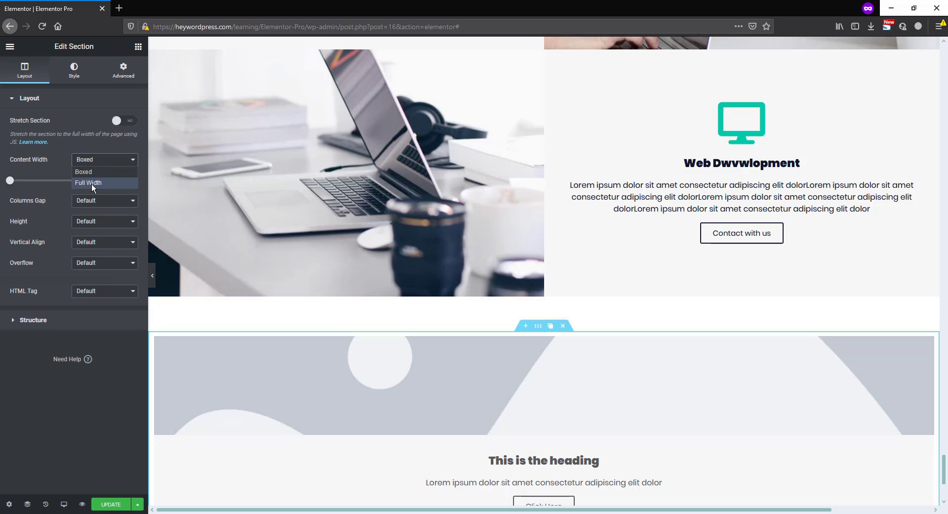
pyautogui.click(89, 183)
pyautogui.click(84, 182)
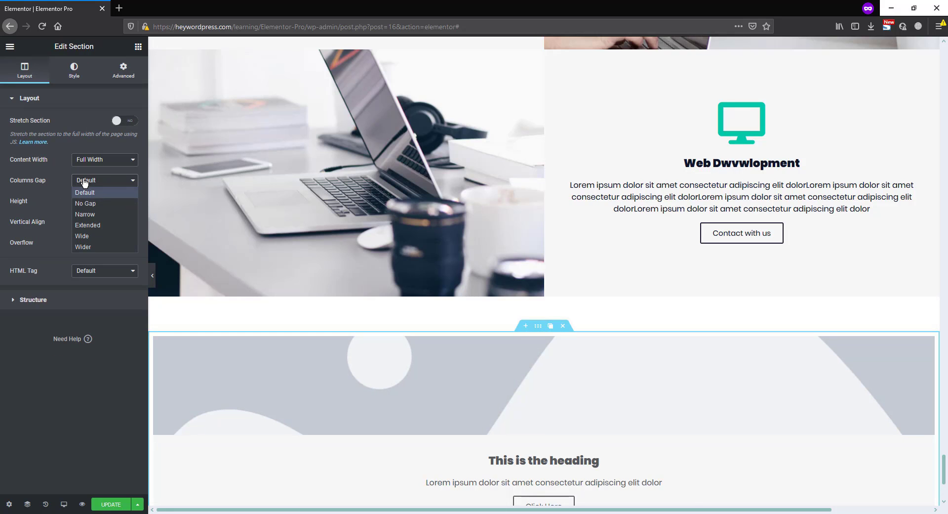
pyautogui.click(92, 204)
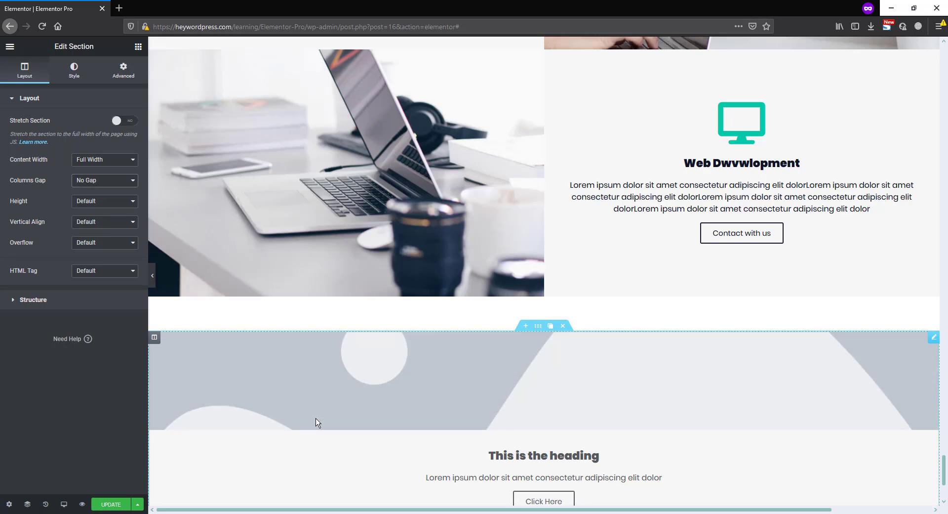
# Switch the new section's Call to Action widget to the Cover skin
pyautogui.scroll(-1, 538, 399)
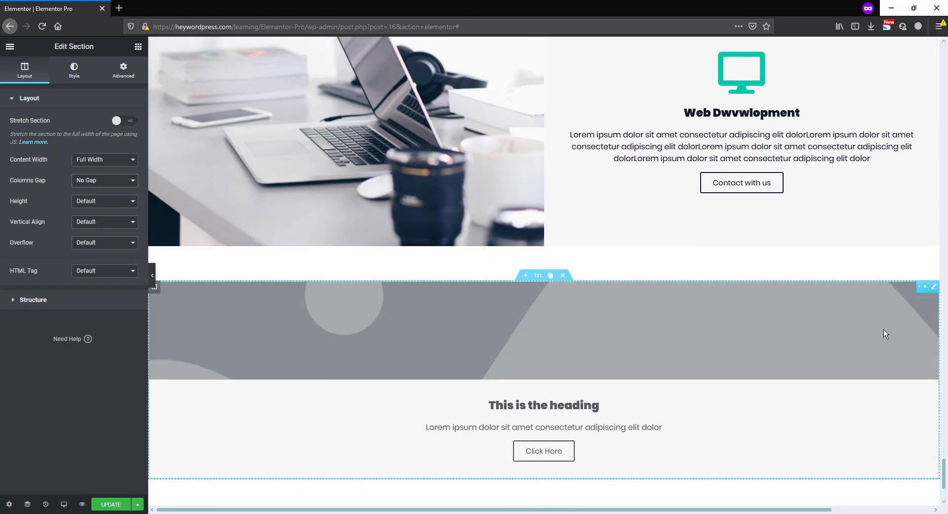
pyautogui.click(933, 287)
pyautogui.click(90, 124)
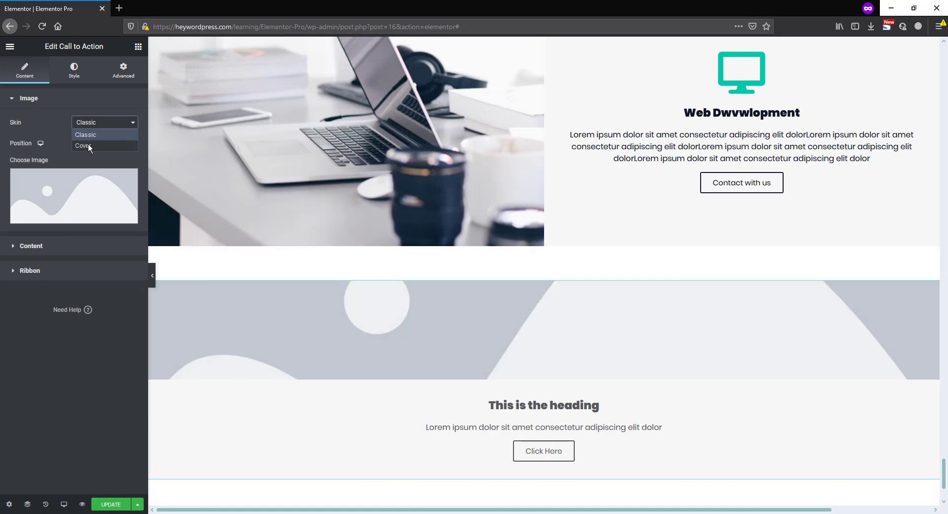
pyautogui.click(88, 145)
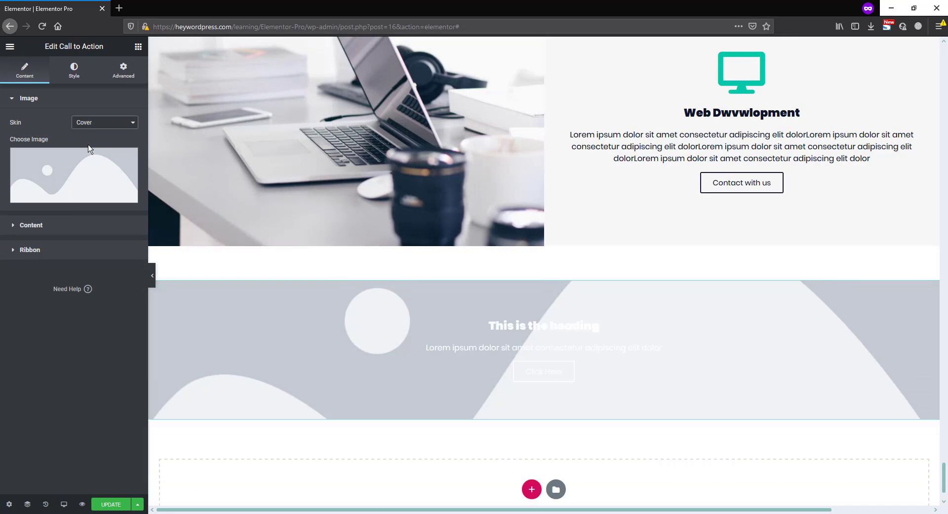
# Use the media library's aerial photo of blue waves on a beach as the cover widget's image
pyautogui.click(91, 173)
pyautogui.scroll(-6, 494, 365)
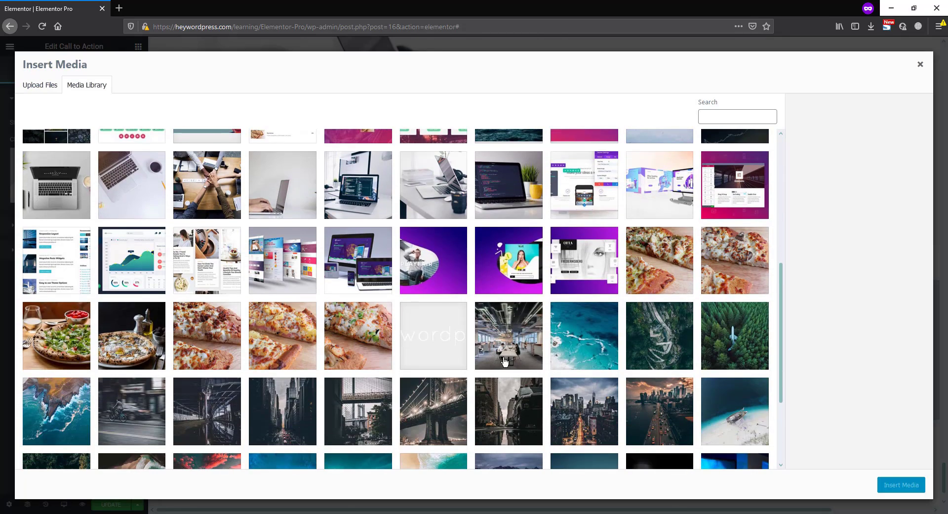
pyautogui.scroll(-1, 504, 362)
pyautogui.click(293, 441)
pyautogui.click(908, 485)
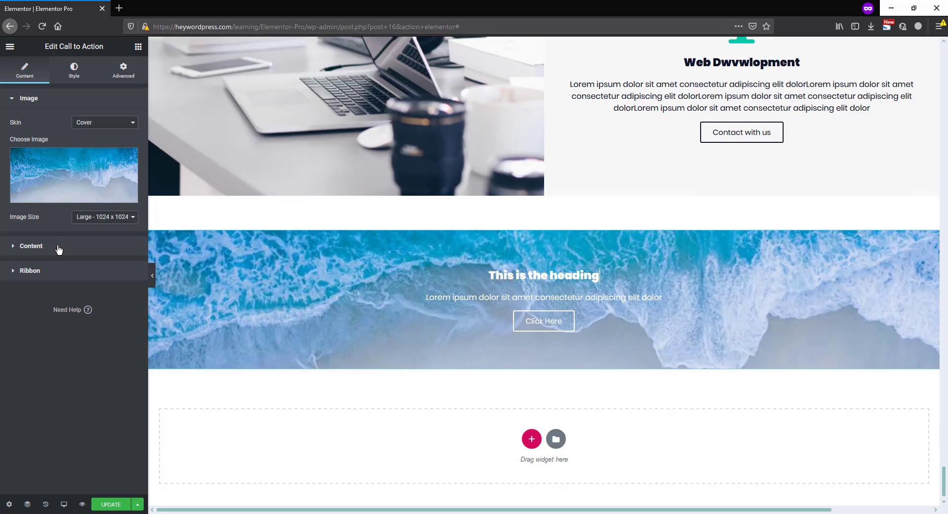
# Replace the cover widget's title with a greeting that introduces the professional web developer by name
pyautogui.click(55, 248)
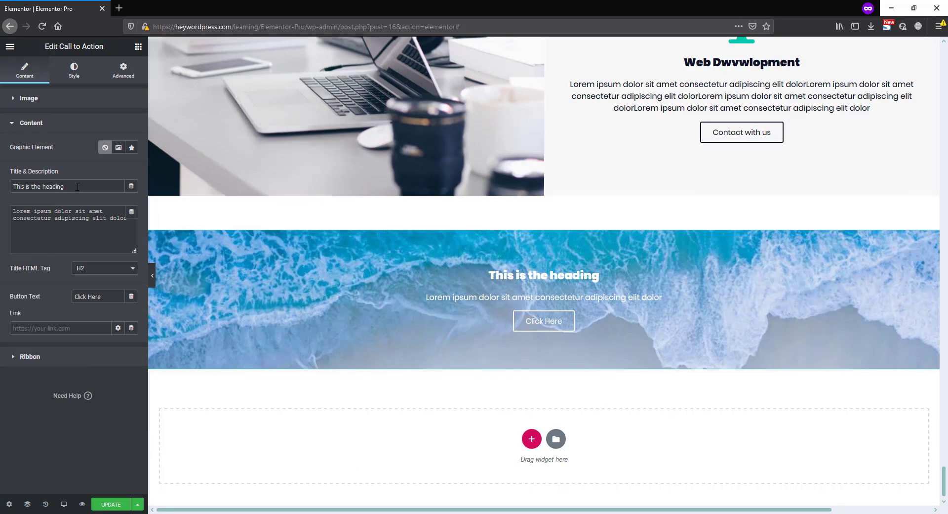
pyautogui.moveTo(77, 187); pyautogui.dragTo(1, 187)
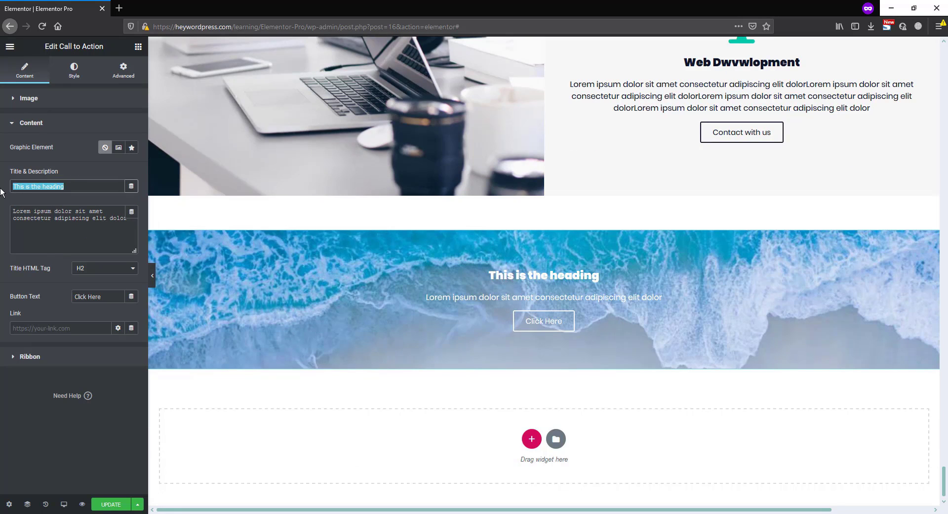
pyautogui.write("Hey! I'am Fahad  professional web developer")
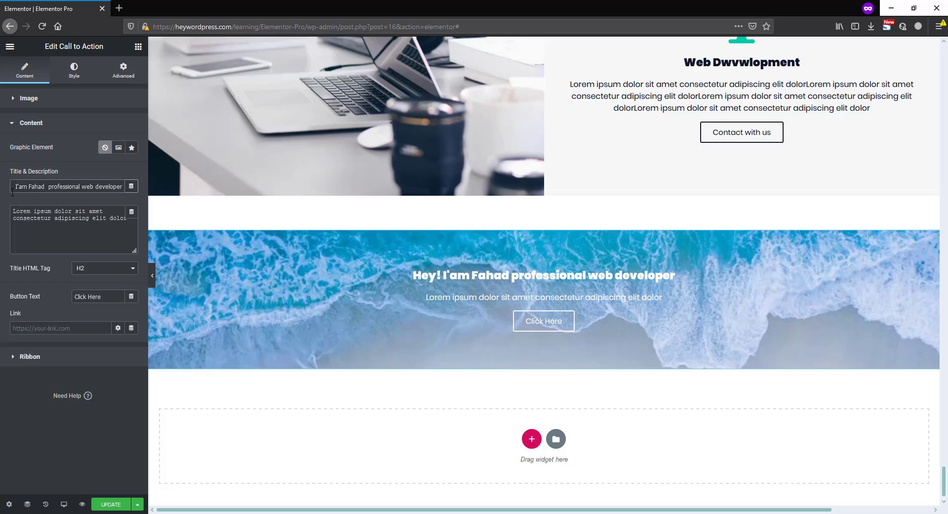
# Set the widget's graphic element to an image and insert the avatar z-u.png from the media library
pyautogui.click(119, 150)
pyautogui.click(96, 197)
pyautogui.click(60, 168)
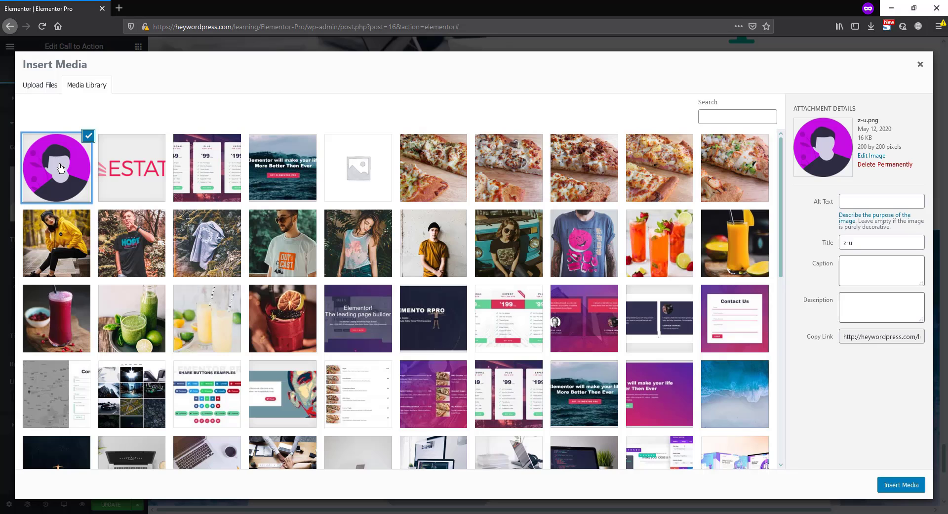
pyautogui.click(902, 486)
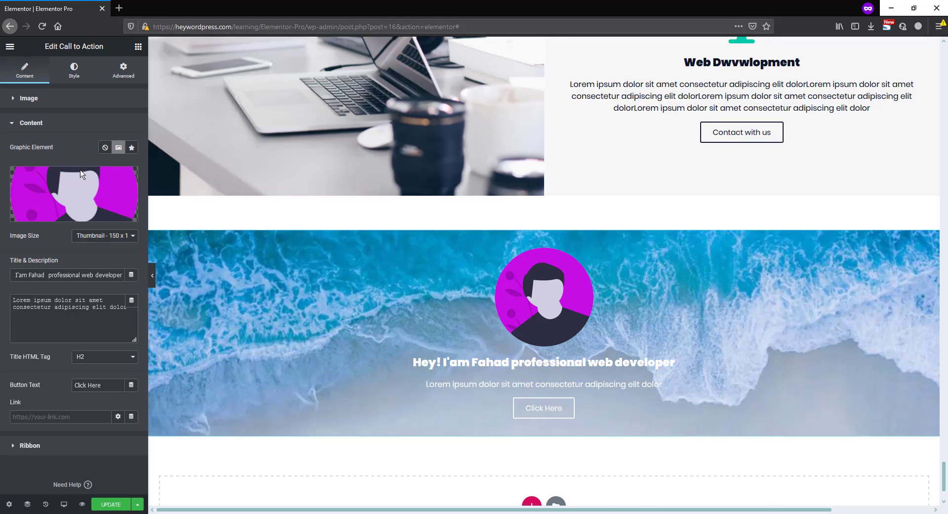
# Set the cover widget's box height to 70 VH
pyautogui.click(77, 74)
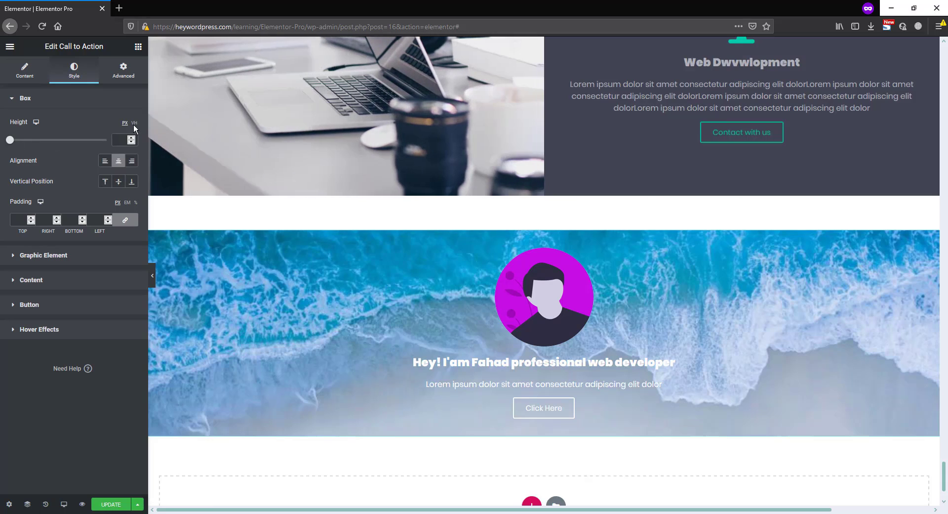
pyautogui.click(134, 123)
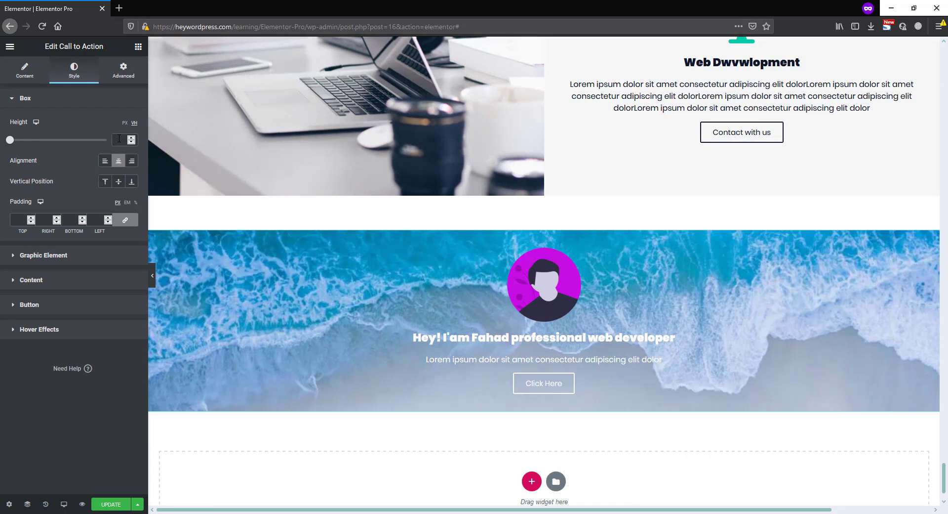
pyautogui.click(121, 146)
pyautogui.write('70')
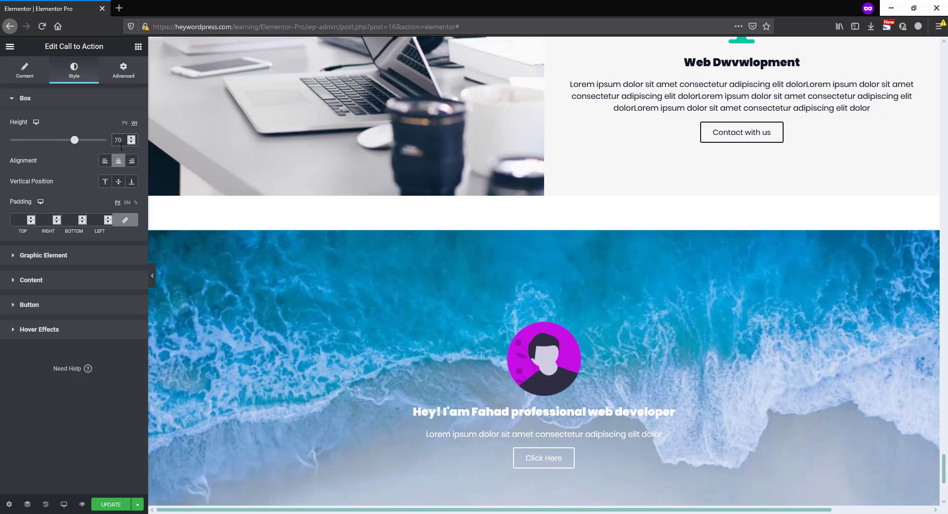
# Increase the cover widget's title typography size to 47 px
pyautogui.scroll(-3, 470, 290)
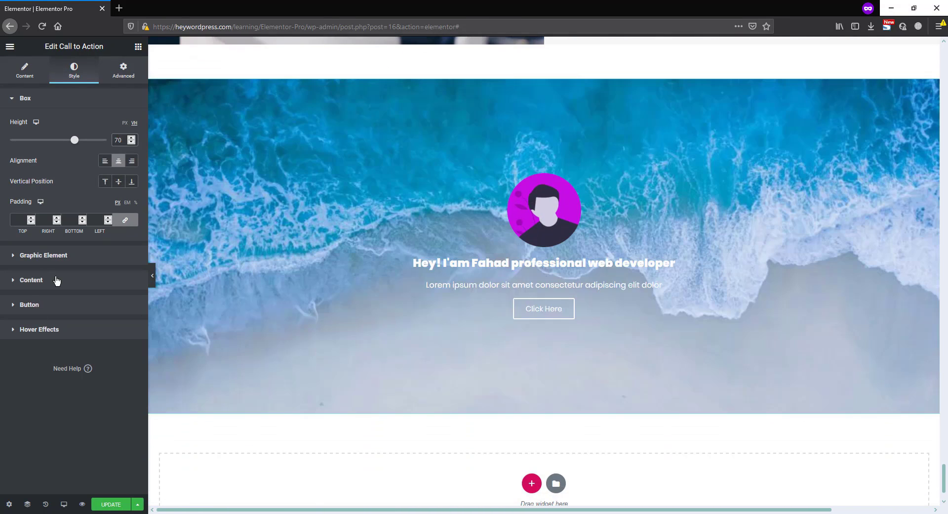
pyautogui.click(57, 281)
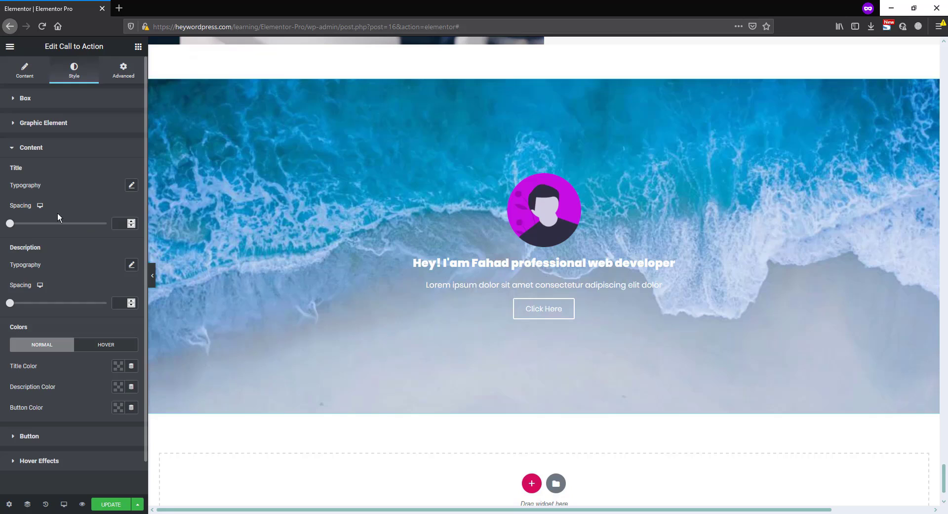
pyautogui.click(132, 186)
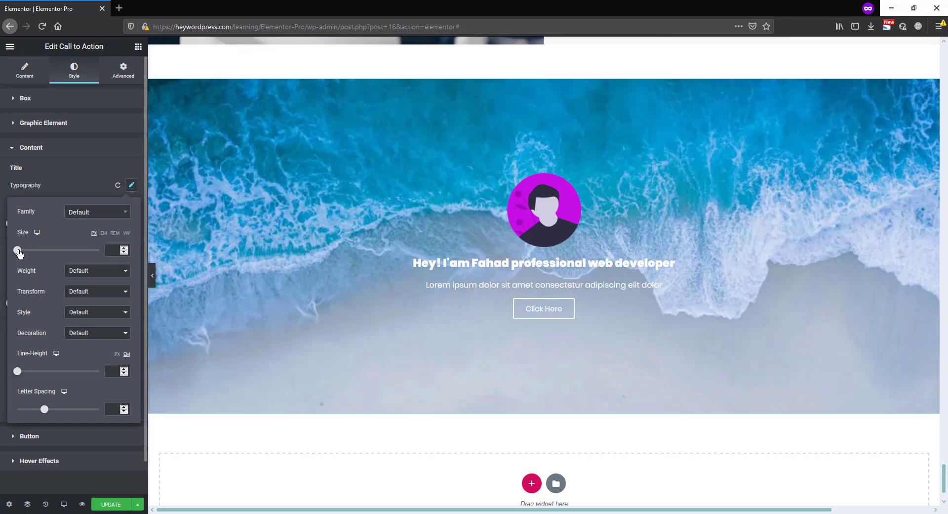
pyautogui.moveTo(17, 251); pyautogui.dragTo(36, 250)
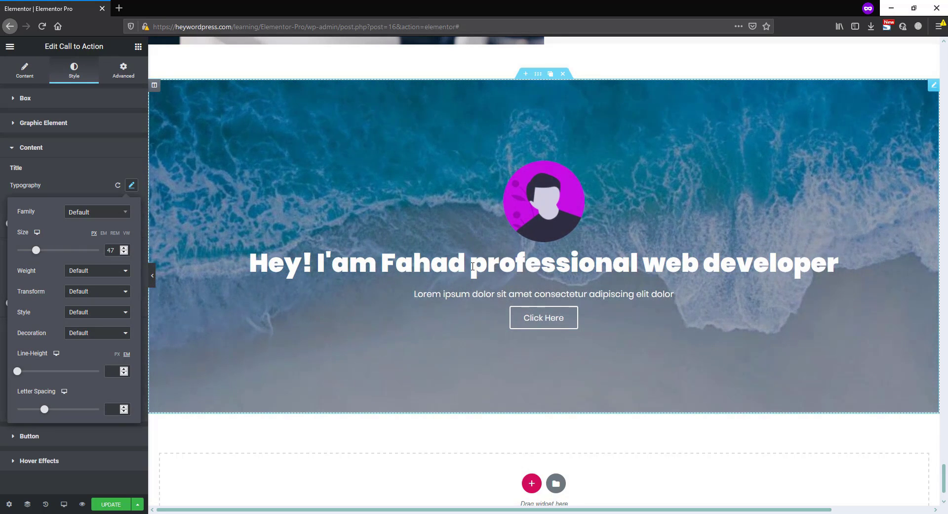
# Break the widget's title onto a second line before "professional web developer"
pyautogui.click(509, 262)
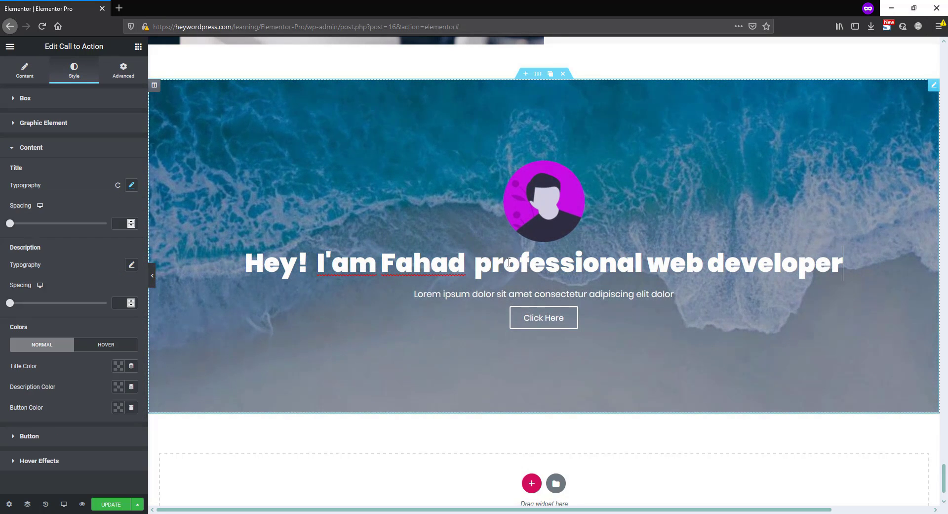
pyautogui.click(482, 272)
pyautogui.press('Return')
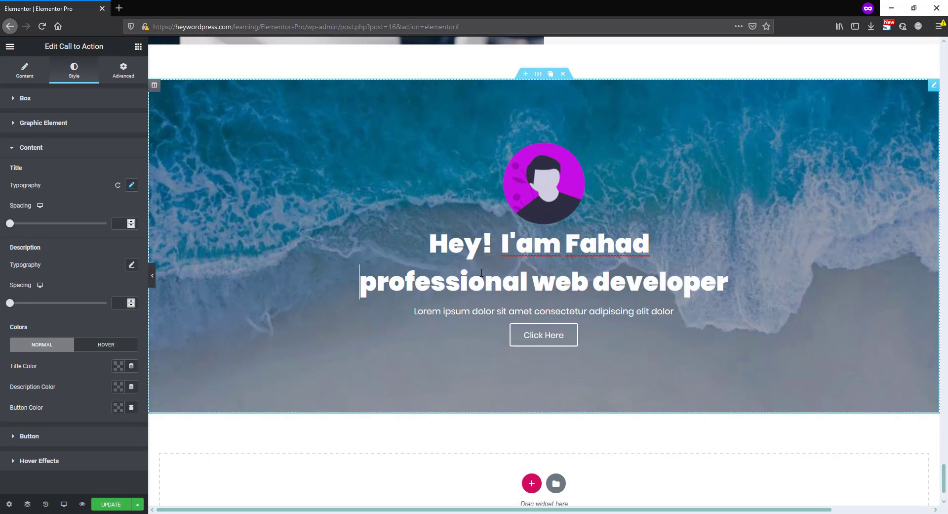
# Set the cover widget's normal title, description and button colors to black (#000000)
pyautogui.scroll(-1, 67, 268)
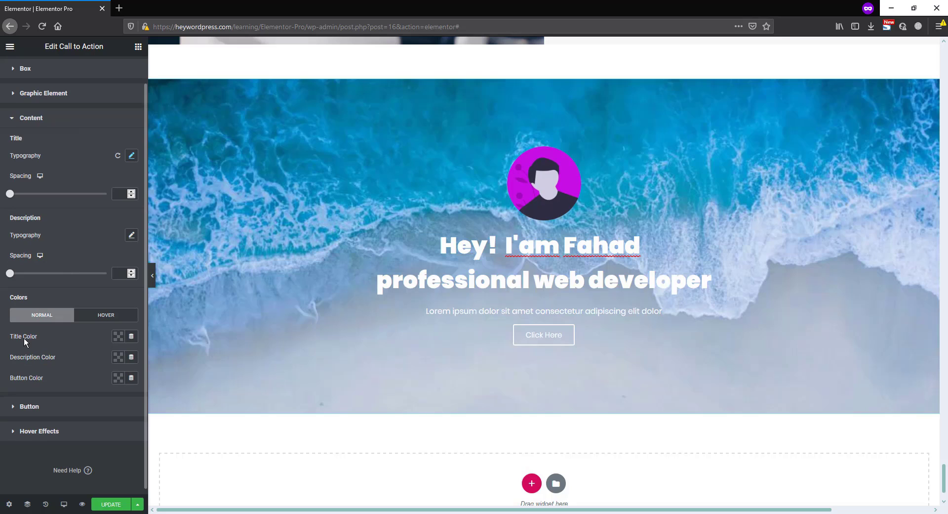
pyautogui.click(119, 335)
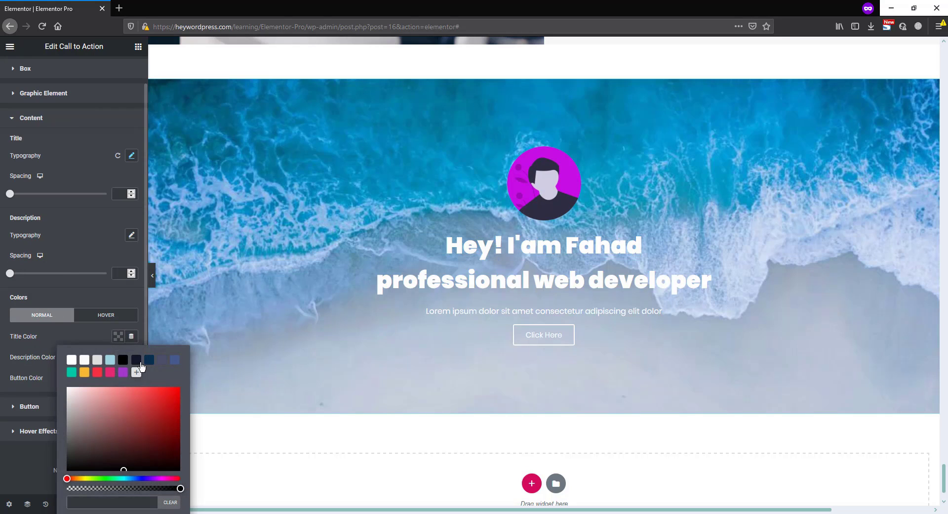
pyautogui.click(123, 360)
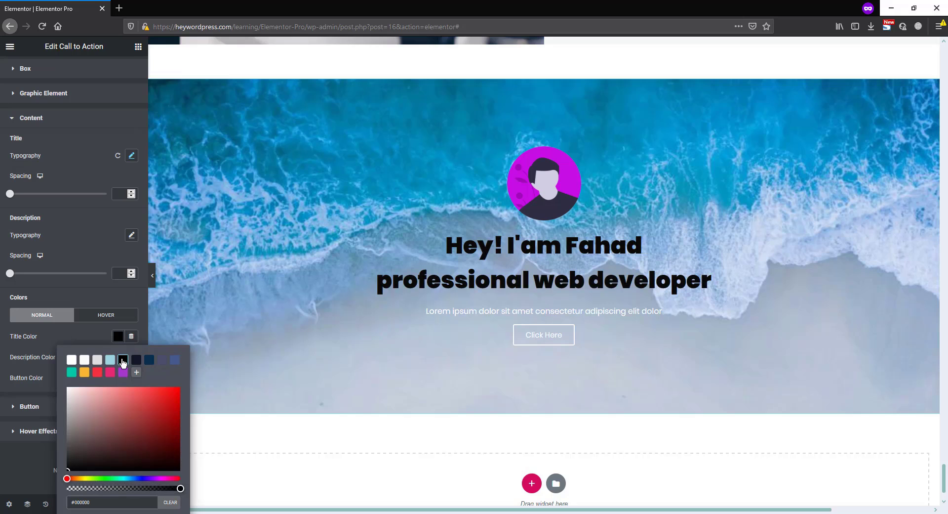
pyautogui.click(92, 327)
pyautogui.click(117, 356)
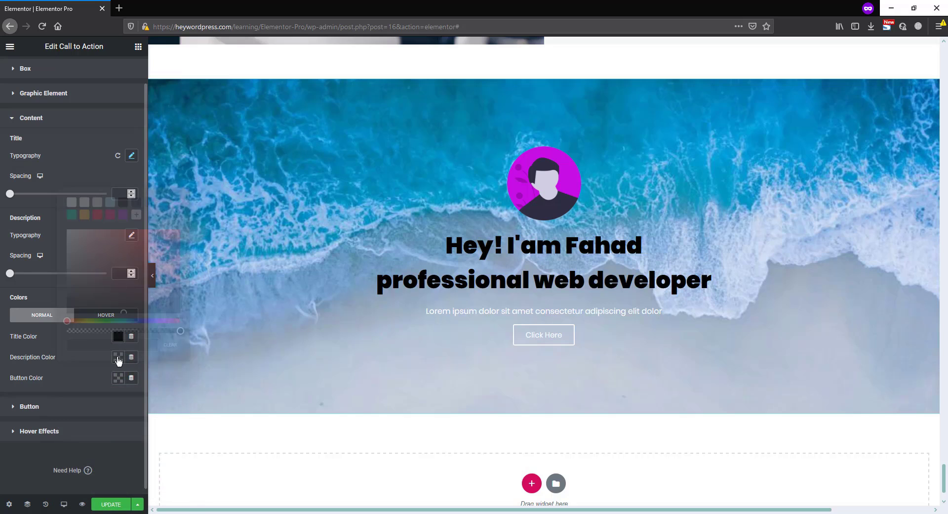
pyautogui.click(123, 202)
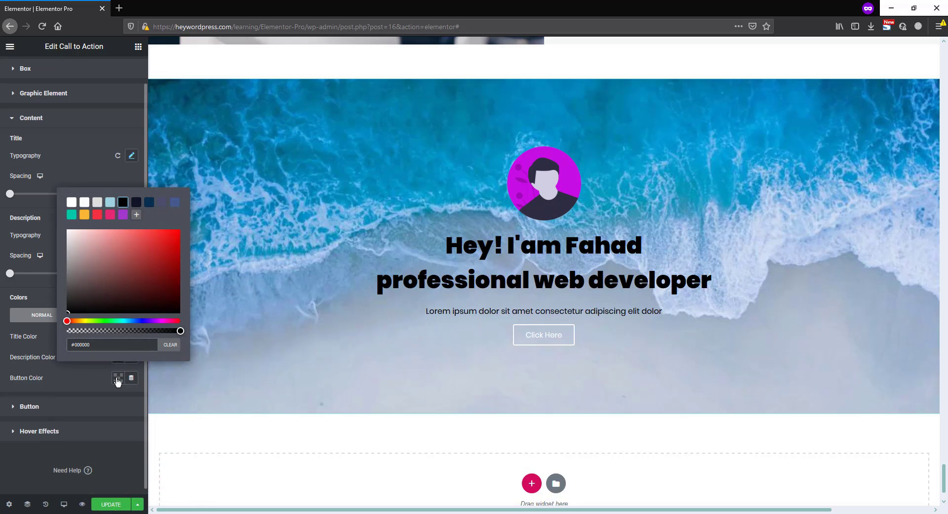
pyautogui.click(118, 379)
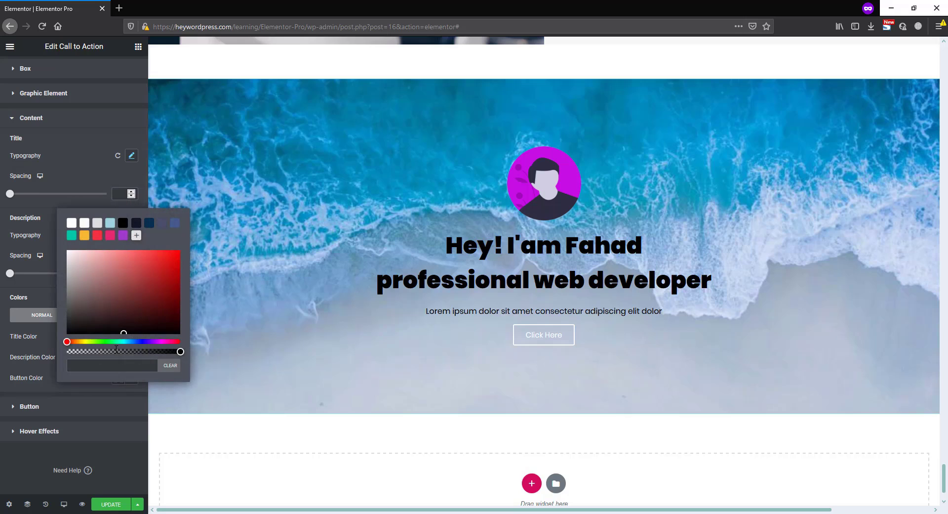
pyautogui.click(124, 225)
pyautogui.click(49, 384)
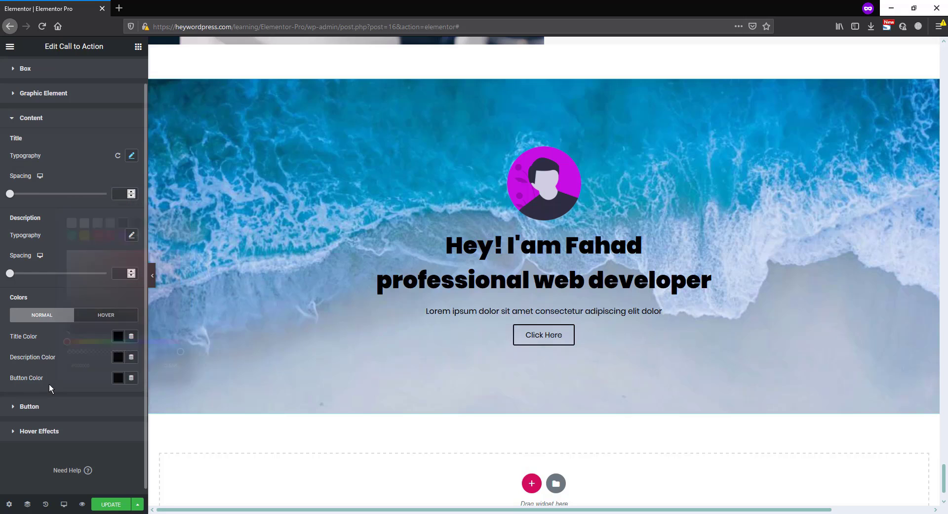
# Set the cover widget's background hover animation to Move Down and preview it on the page
pyautogui.click(64, 434)
pyautogui.click(96, 326)
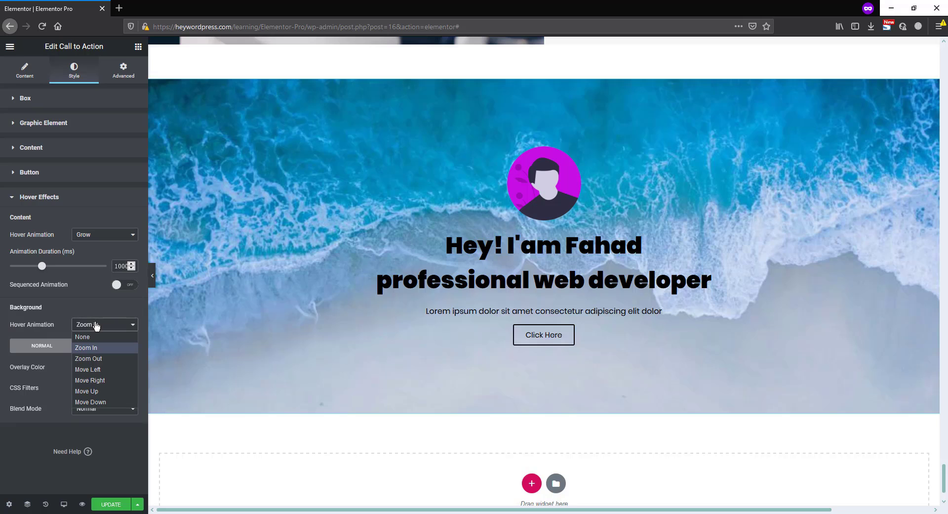
pyautogui.click(93, 402)
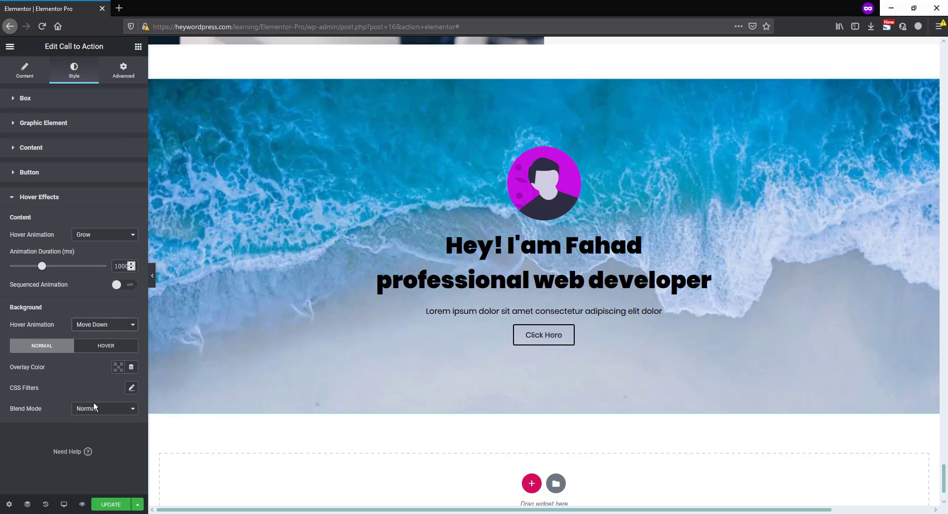
pyautogui.moveTo(360, 353)
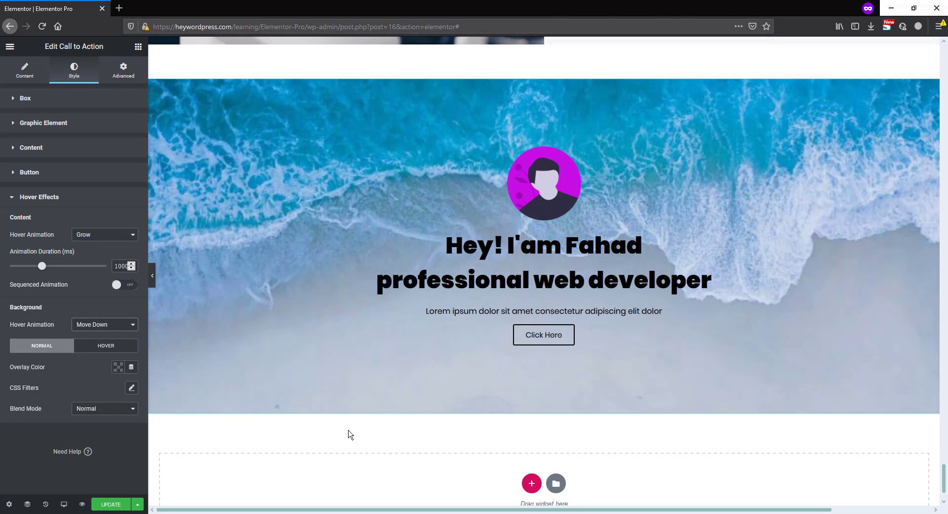
# Add a 2.1 blur CSS filter to the background's hover state and preview the effect
pyautogui.click(106, 347)
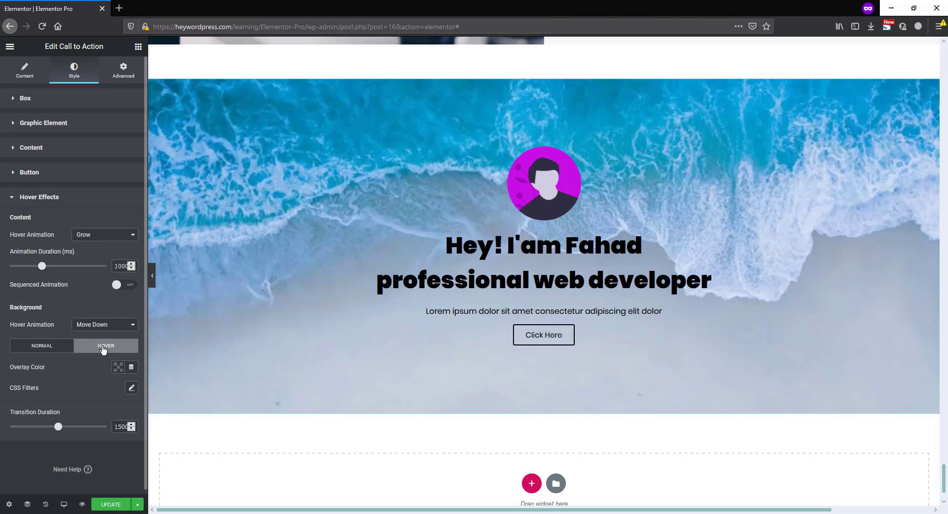
pyautogui.click(131, 389)
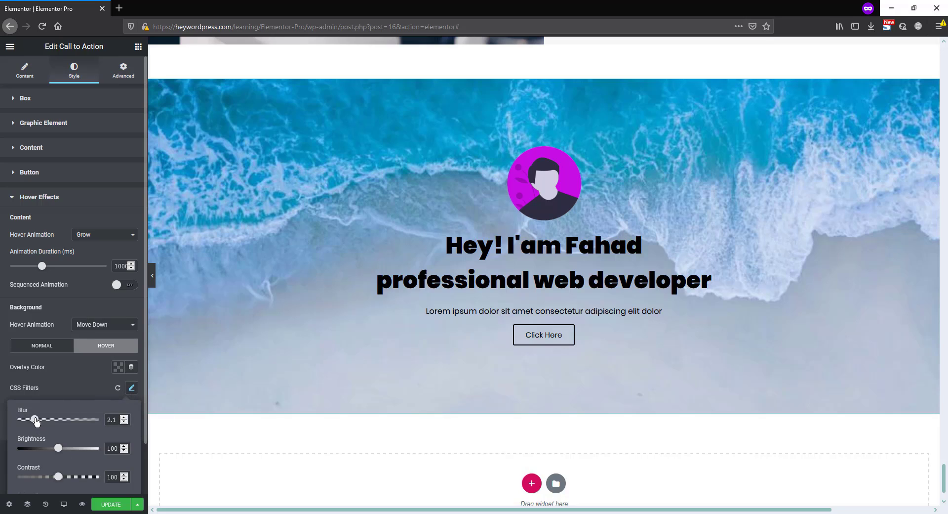
pyautogui.click(64, 378)
pyautogui.moveTo(331, 343)
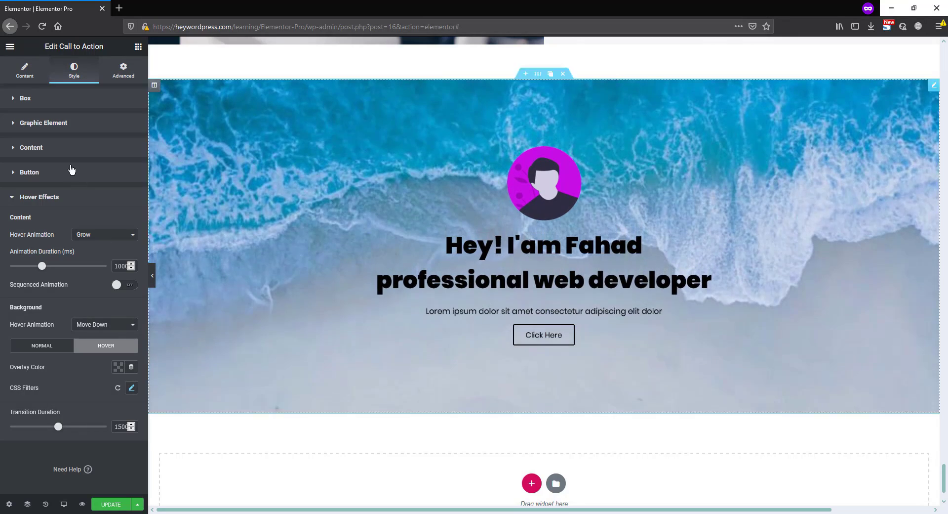
# Replace the cover widget's background image with Work-4.jpg from the media library
pyautogui.click(24, 72)
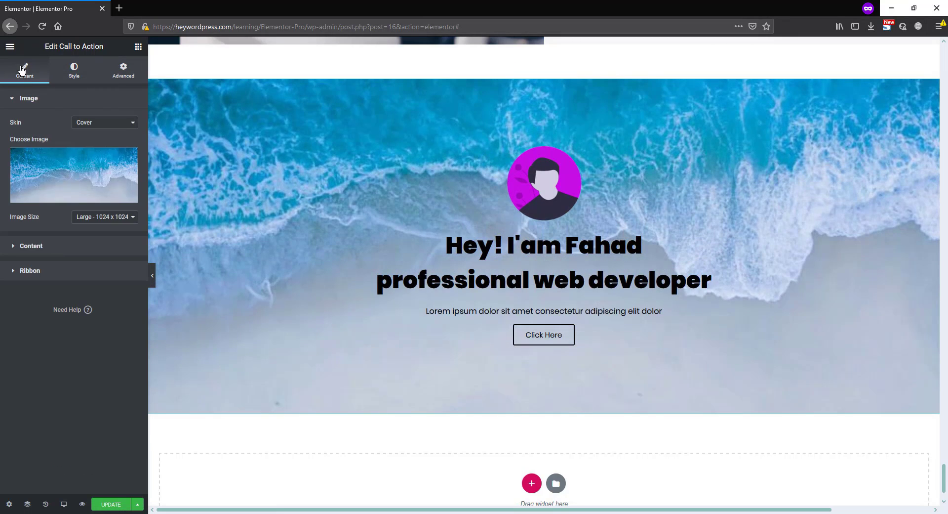
pyautogui.click(66, 167)
pyautogui.scroll(-1, 527, 344)
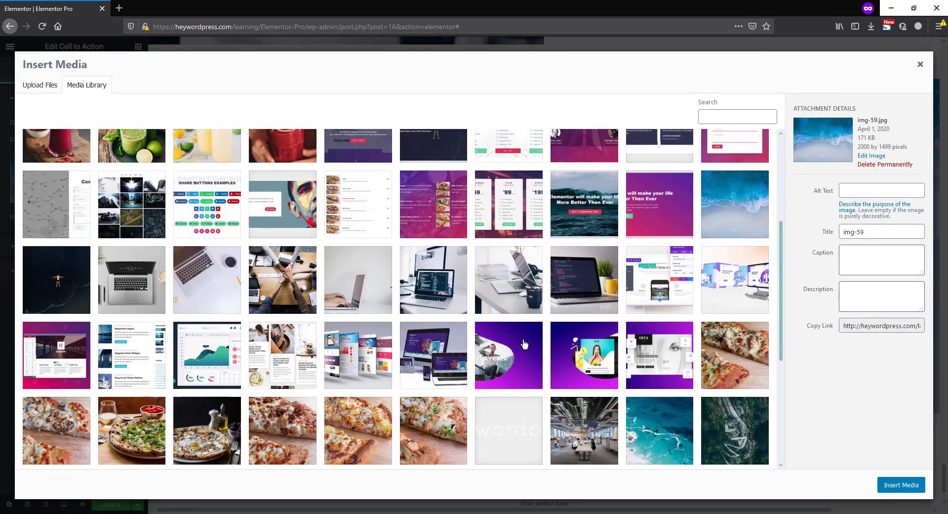
pyautogui.click(330, 282)
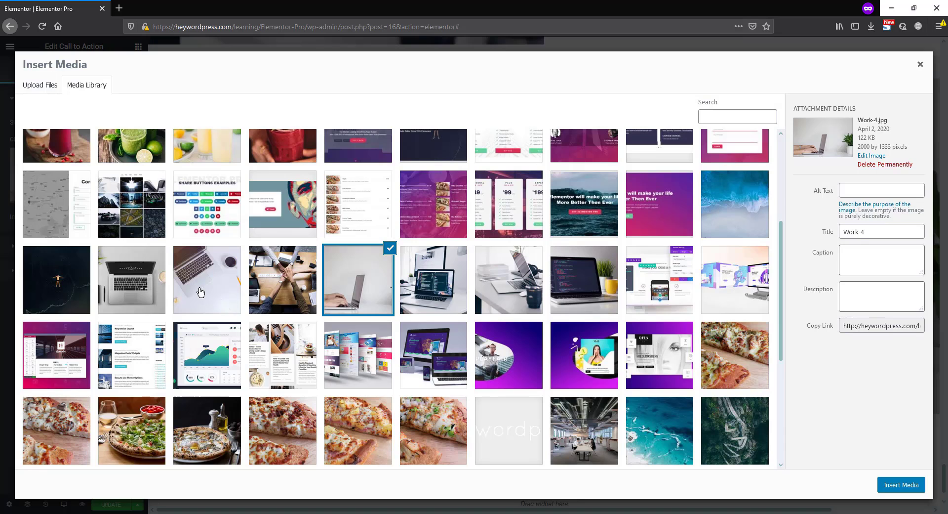
pyautogui.click(906, 484)
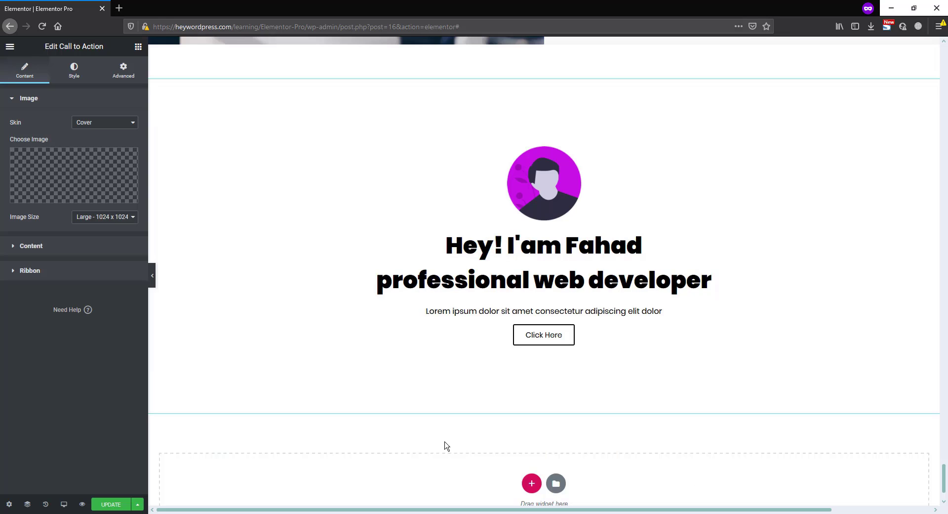
pyautogui.scroll(1, 465, 432)
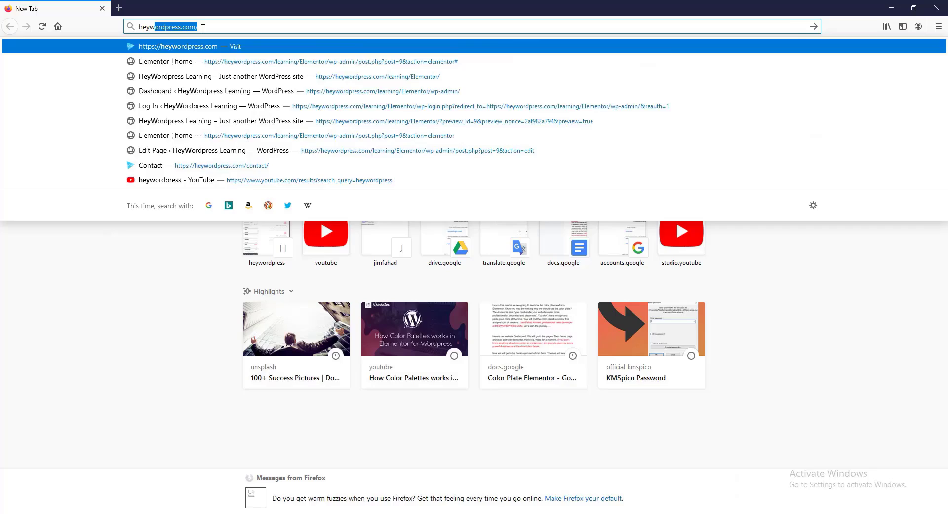
# Open the quote request form for website creation on heywordpress.com and fill in the full name and e-mail address
pyautogui.press('Return')
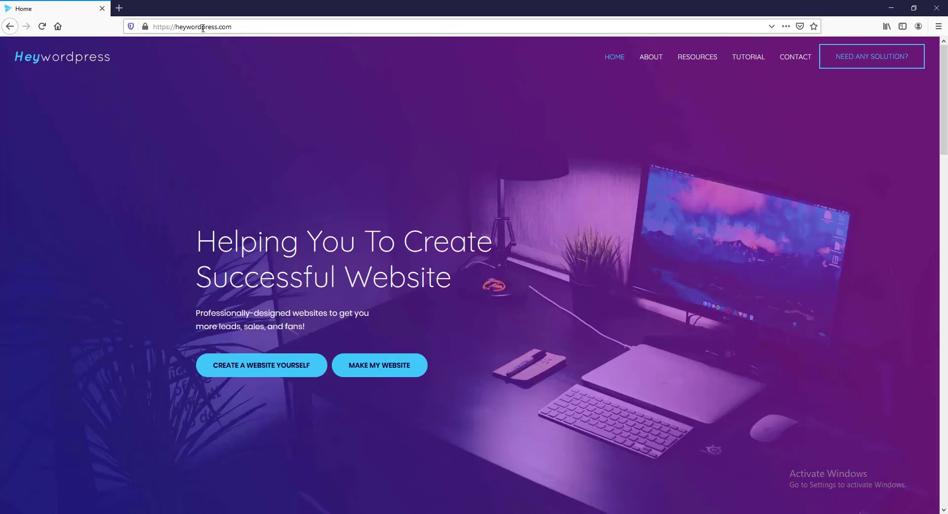
pyautogui.click(381, 370)
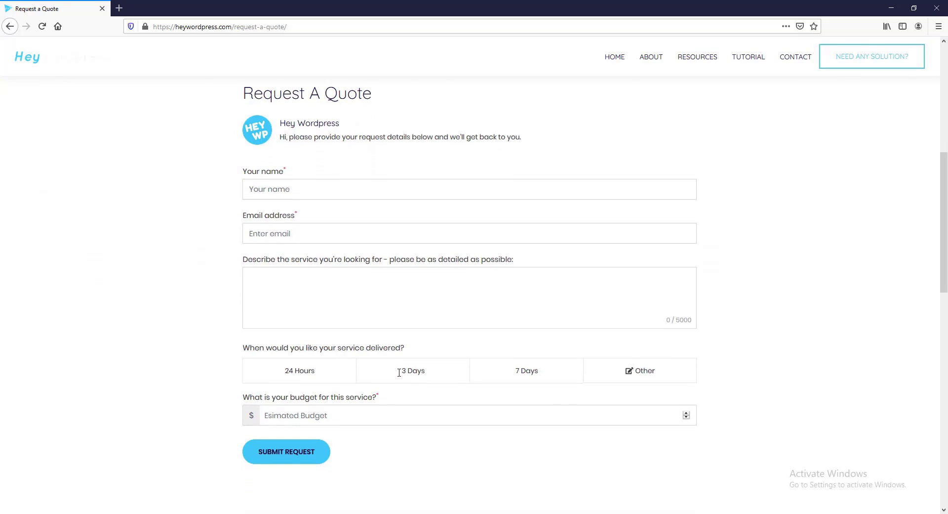
pyautogui.click(300, 185)
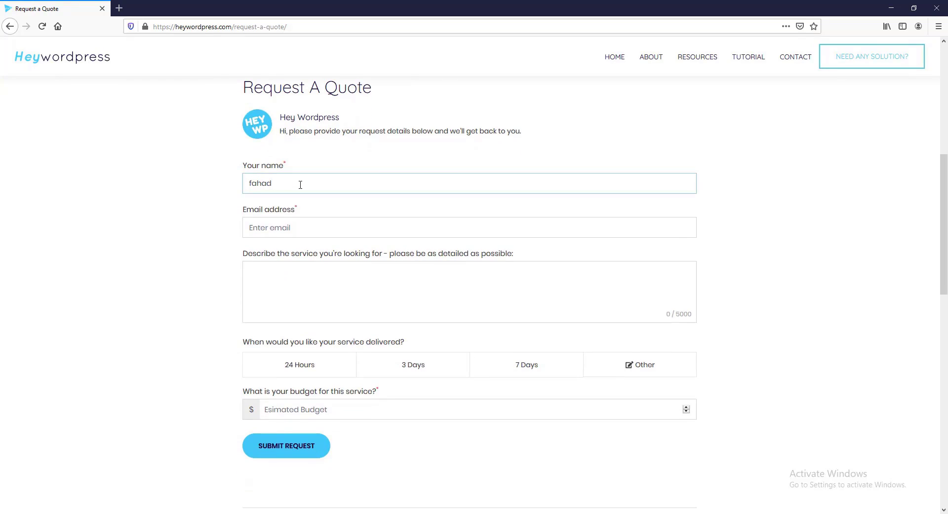
pyautogui.click(317, 228)
# Request a complete website for an online or Drop-shipping business, with 7 Days delivery and a $500 budget, and submit the quote form
pyautogui.click(339, 275)
pyautogui.write('Hey I need a complete website. I want to start a online business or Drop-shipping business. please create a website for me...')
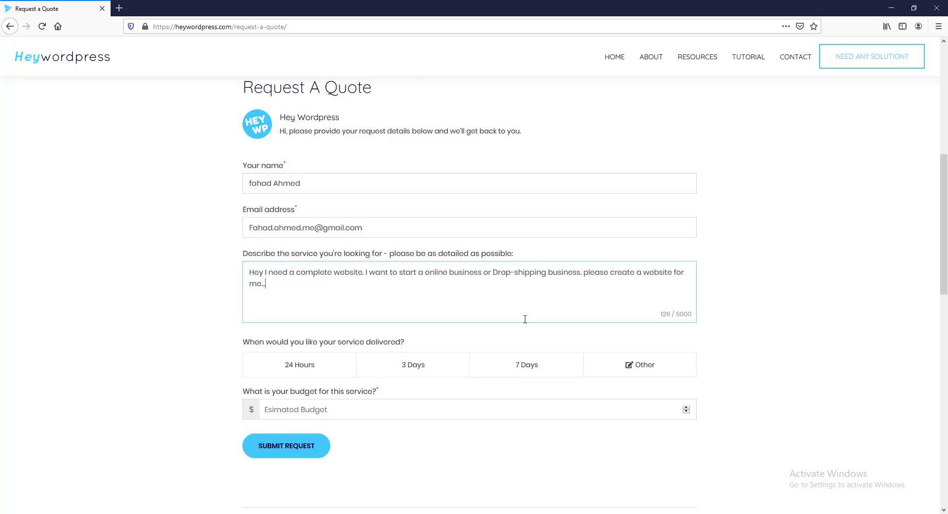
pyautogui.click(301, 413)
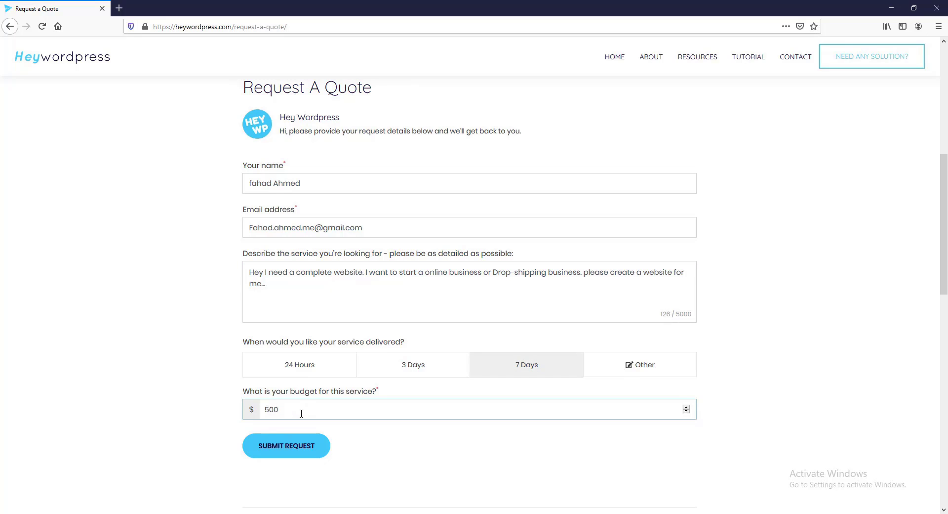
pyautogui.click(309, 451)
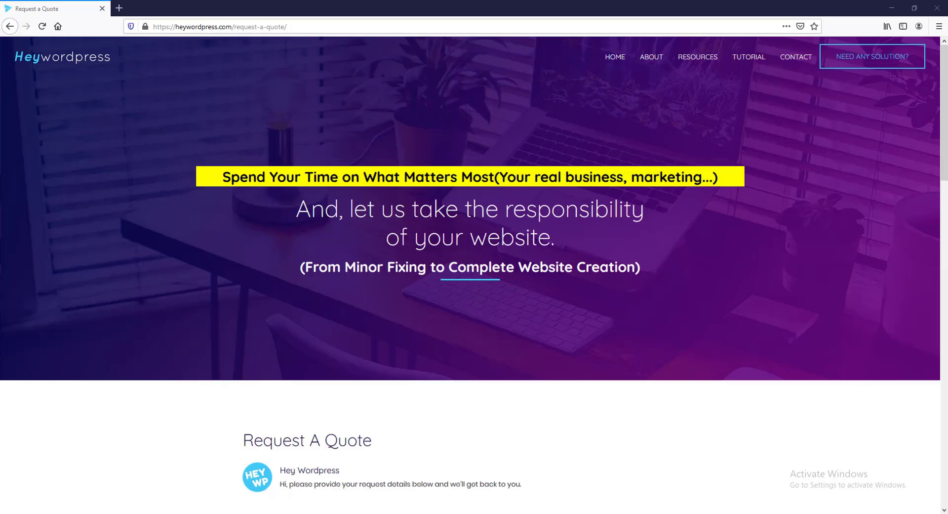